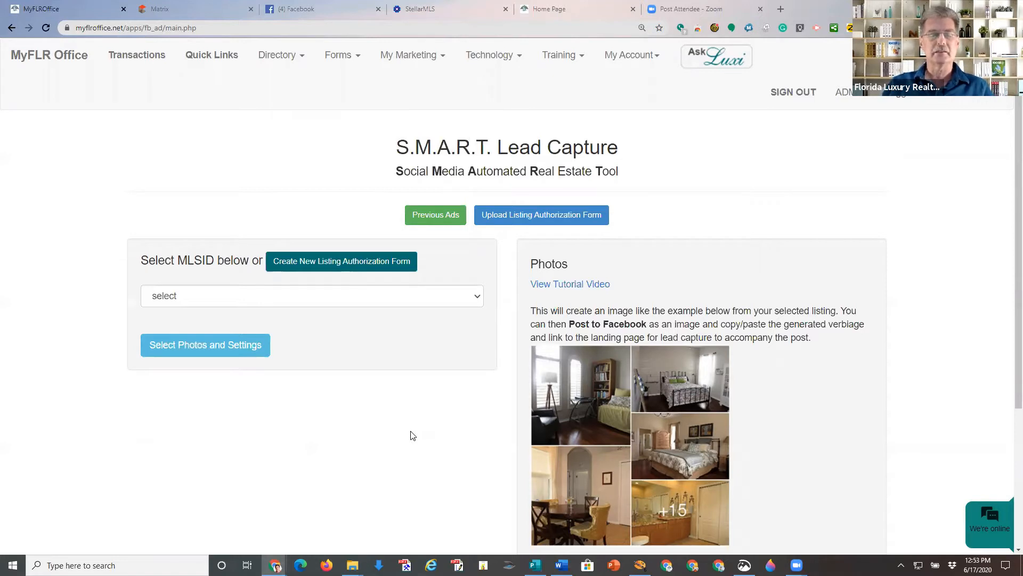
Browse the listing dropdown and close it without choosing a listing.
click(482, 297)
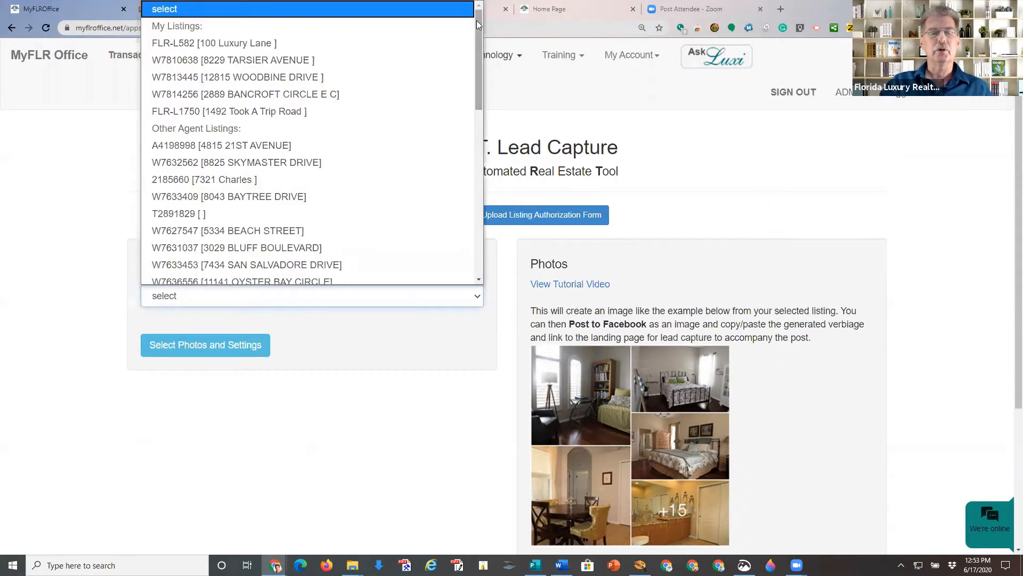
drag(476, 20, 500, 12)
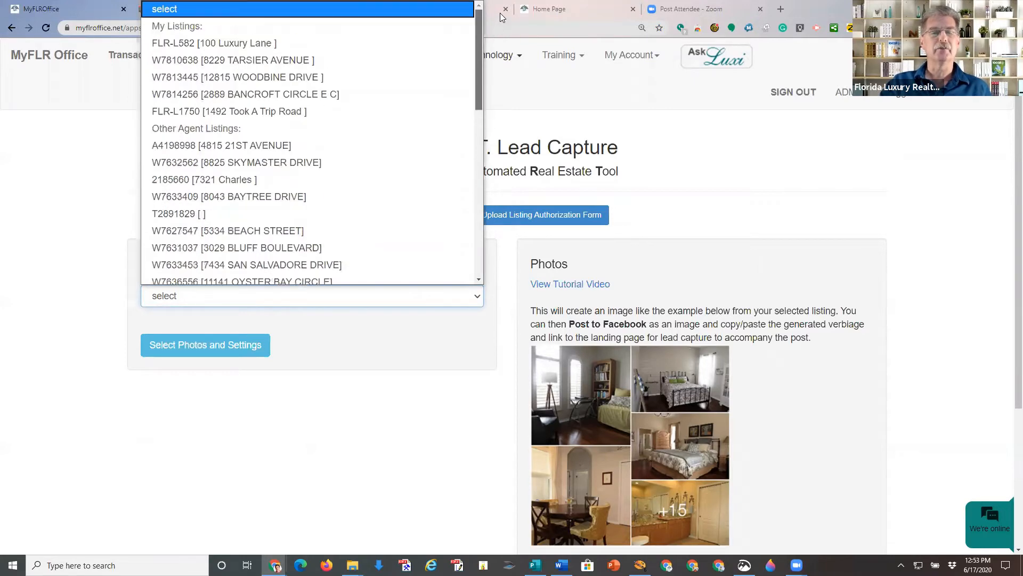
click(455, 404)
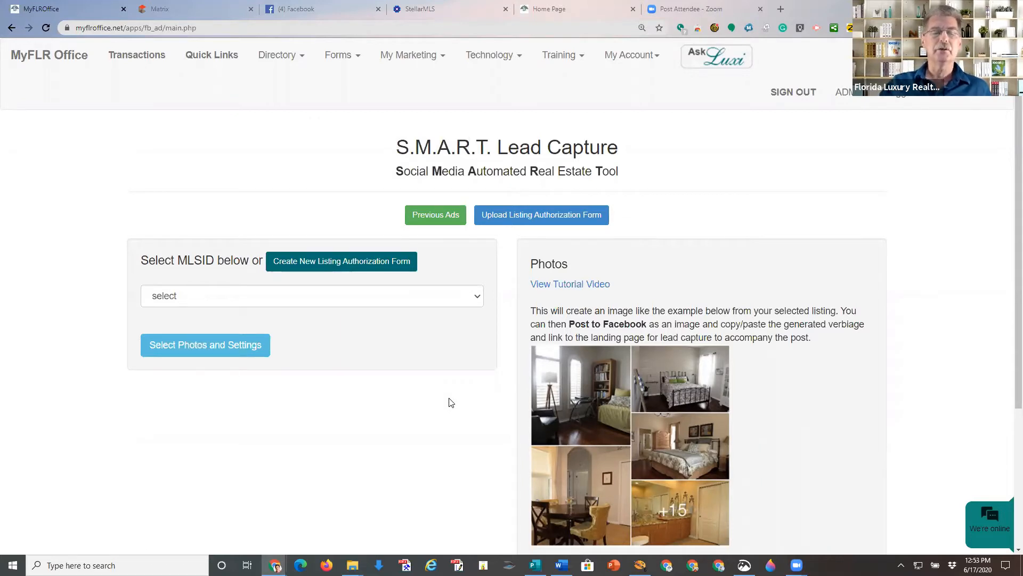
click(353, 266)
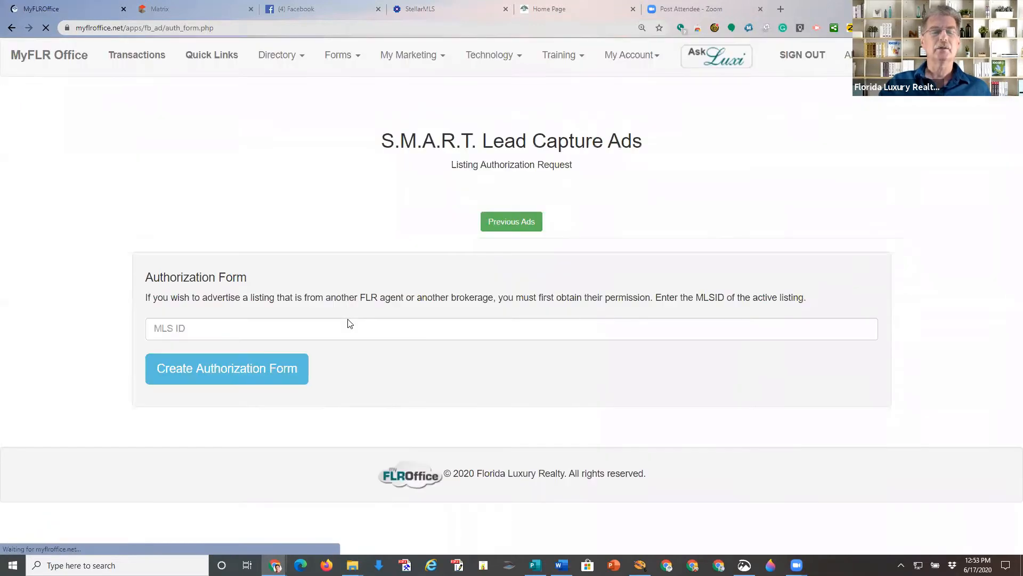
click(322, 326)
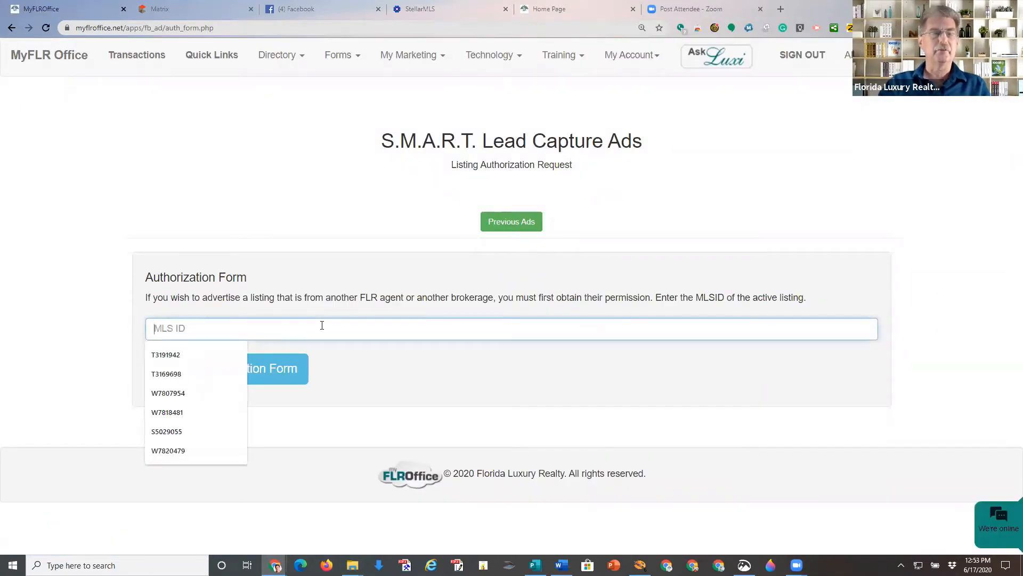
click(201, 8)
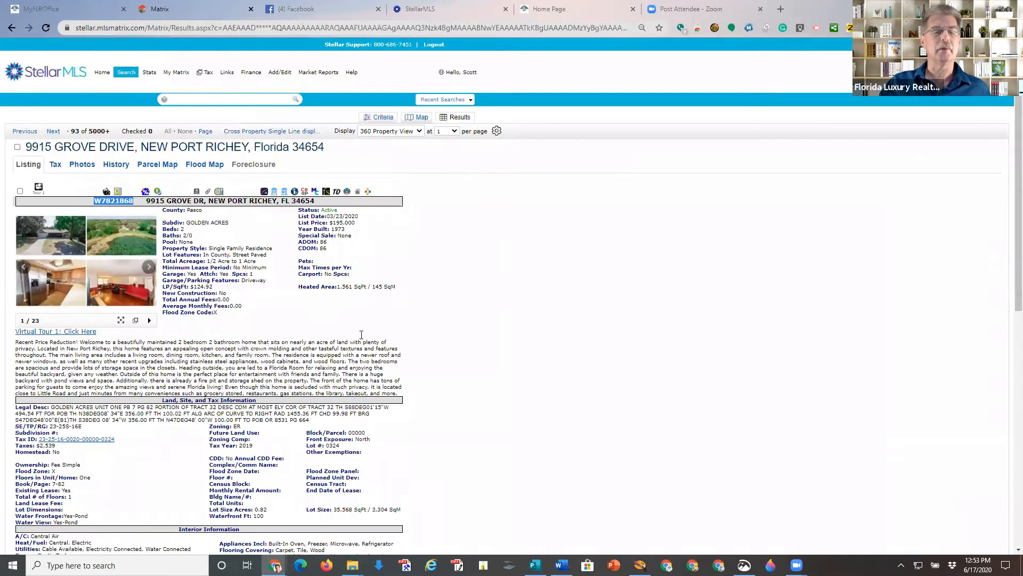
Copy MLS number W7821868 from the StellarMLS listing and return to the MyFLR Office form.
click(128, 195)
drag(136, 202, 92, 202)
key(ctrl+c)
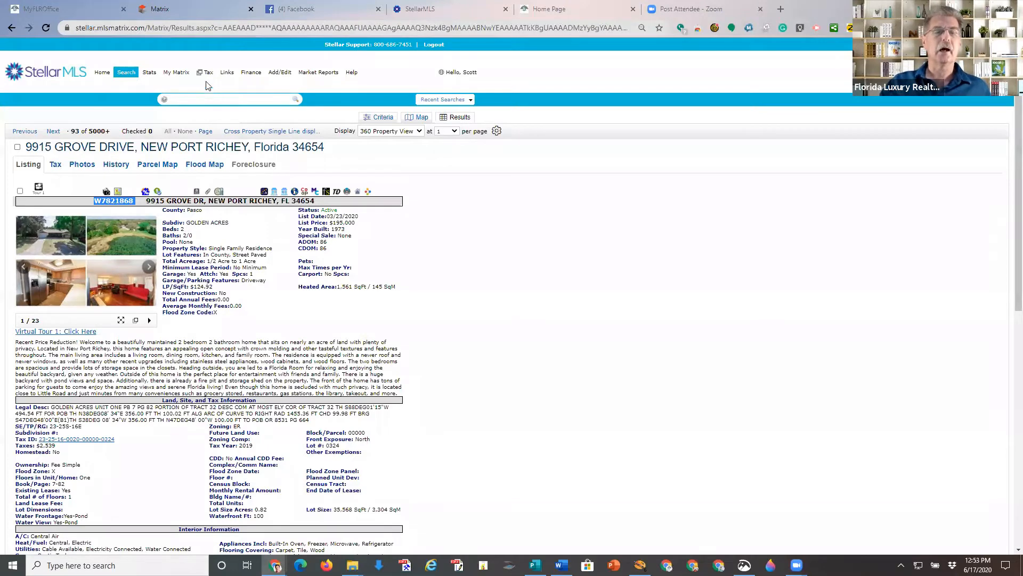
click(91, 8)
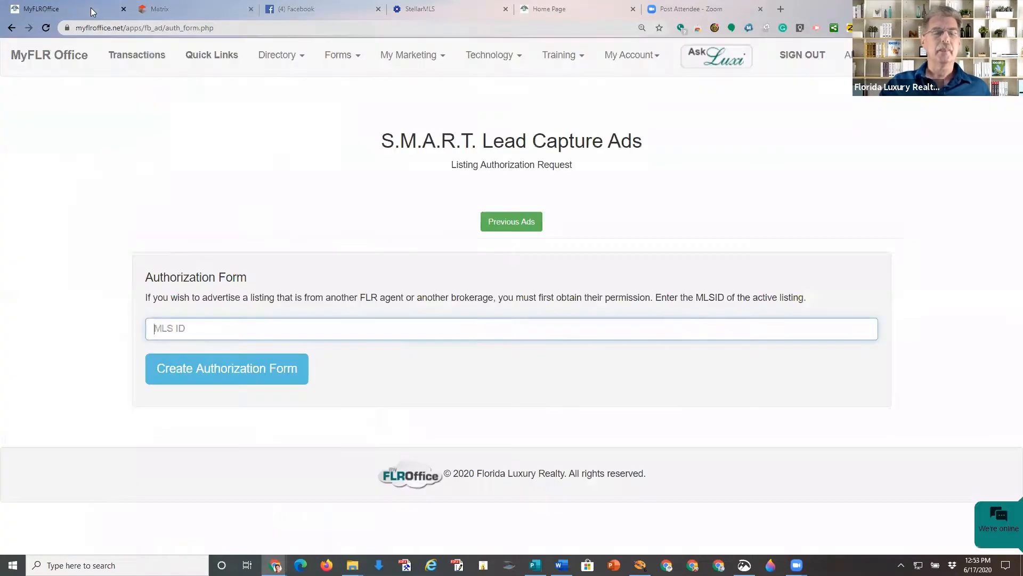
Enter MLS ID W7821868, generate the populated authorization form and open the downloaded PDF.
click(172, 328)
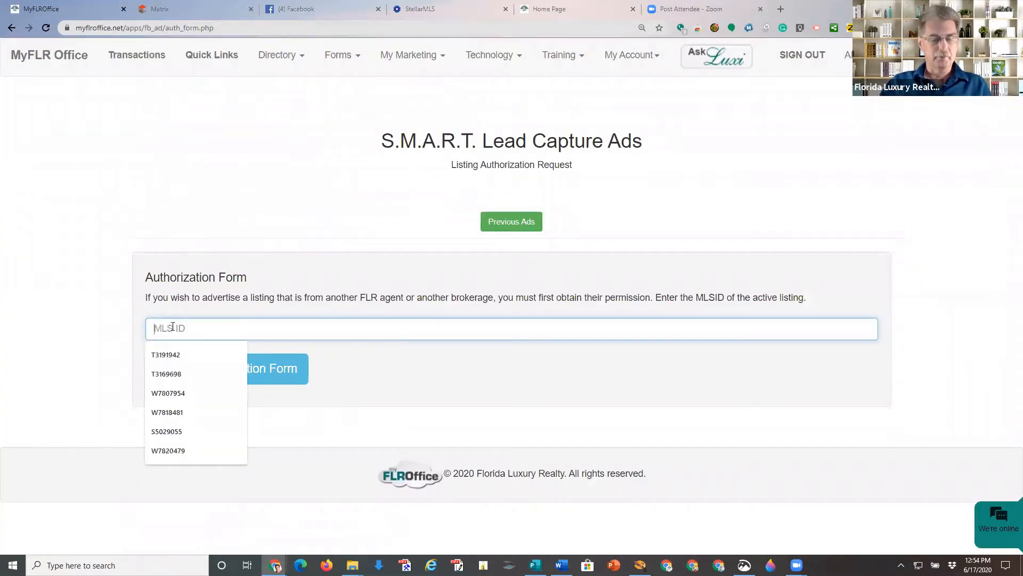
key(ctrl+v)
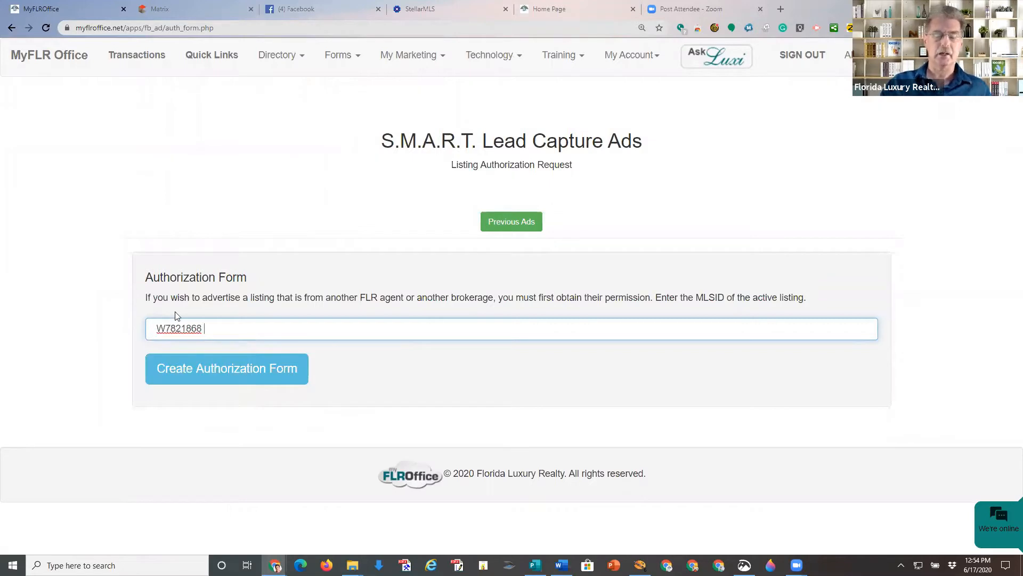
key(BackSpace)
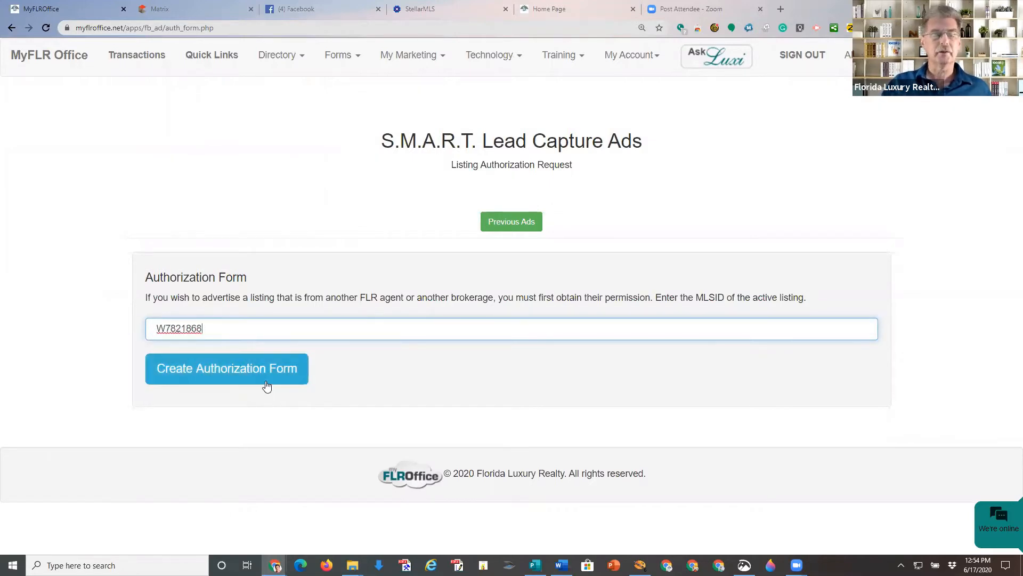
click(254, 373)
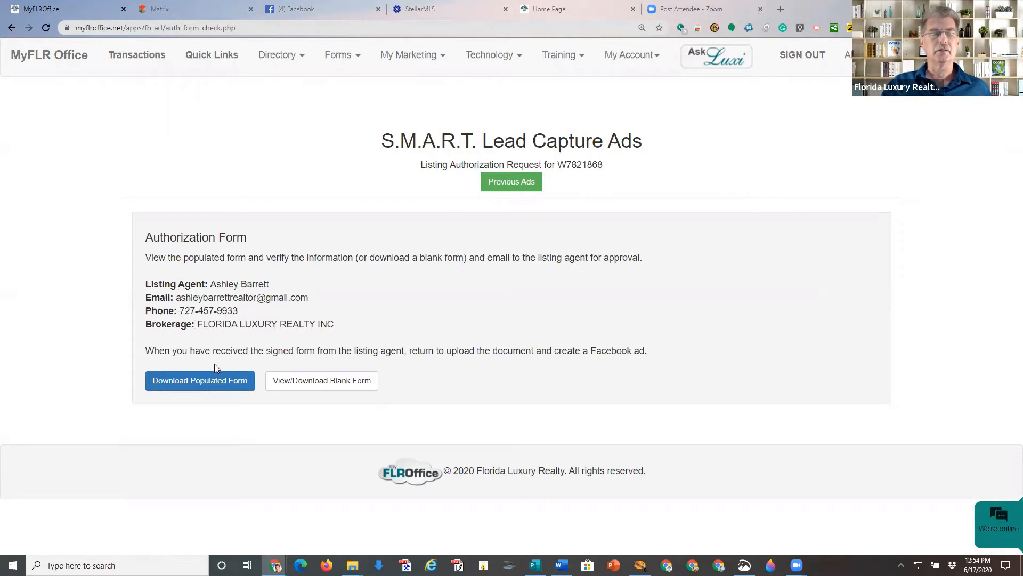
click(206, 390)
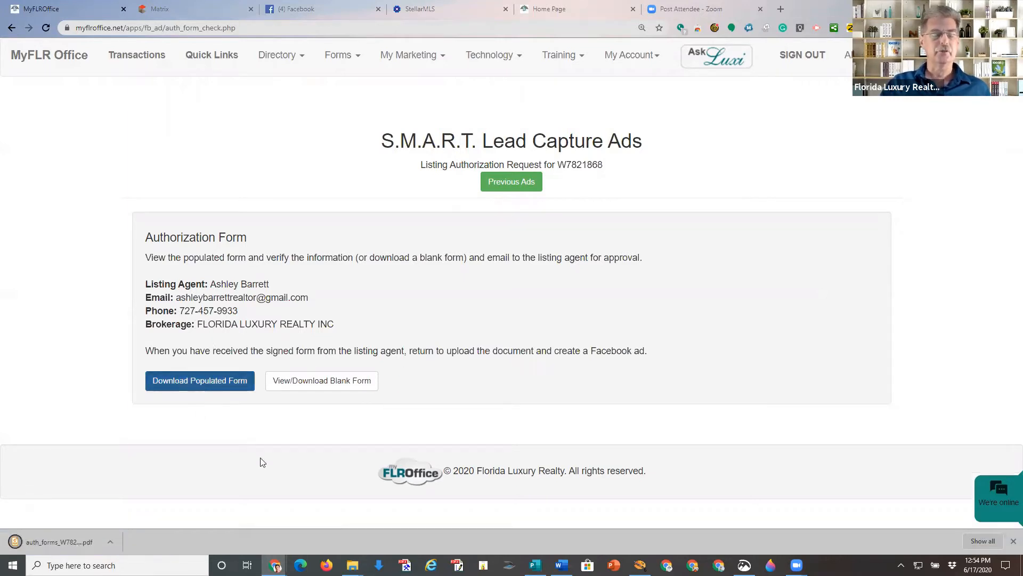
click(59, 542)
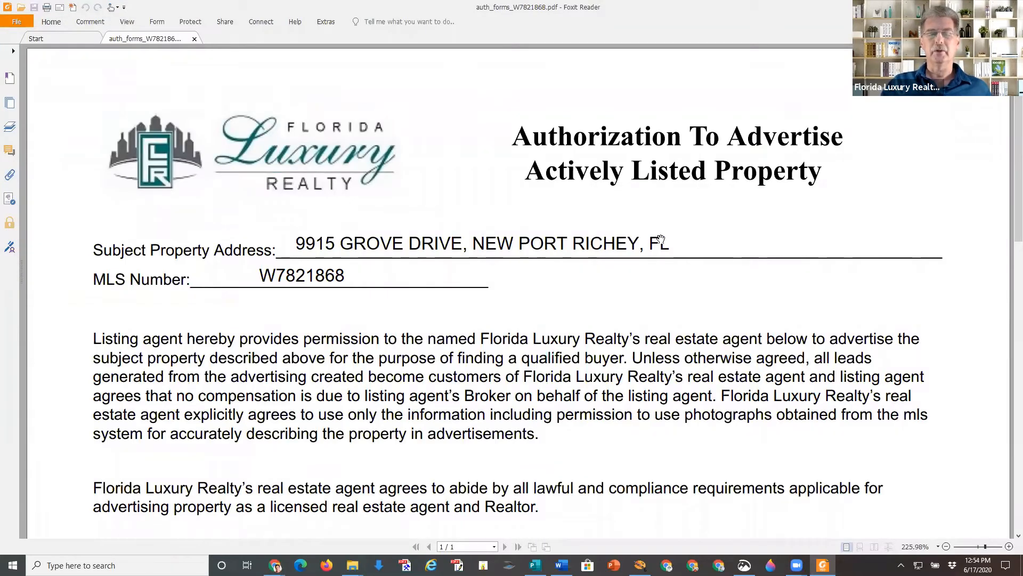
Review the prefilled auth_forms_W7821868.pdf top to bottom, then show Foxit's File view.
scroll(301, 284, down, 3)
scroll(308, 282, up, 1)
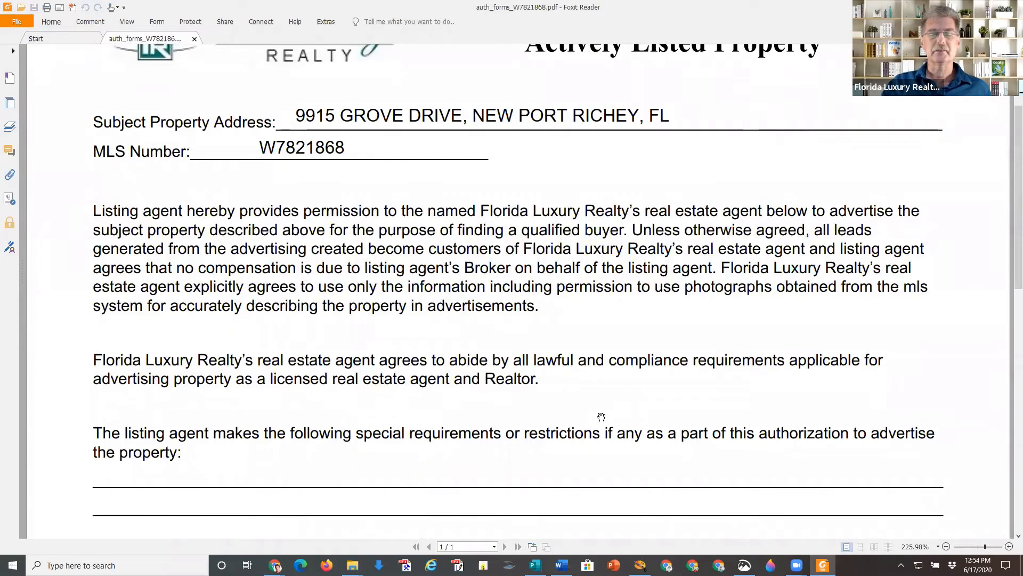
scroll(602, 414, down, 1)
scroll(602, 410, down, 5)
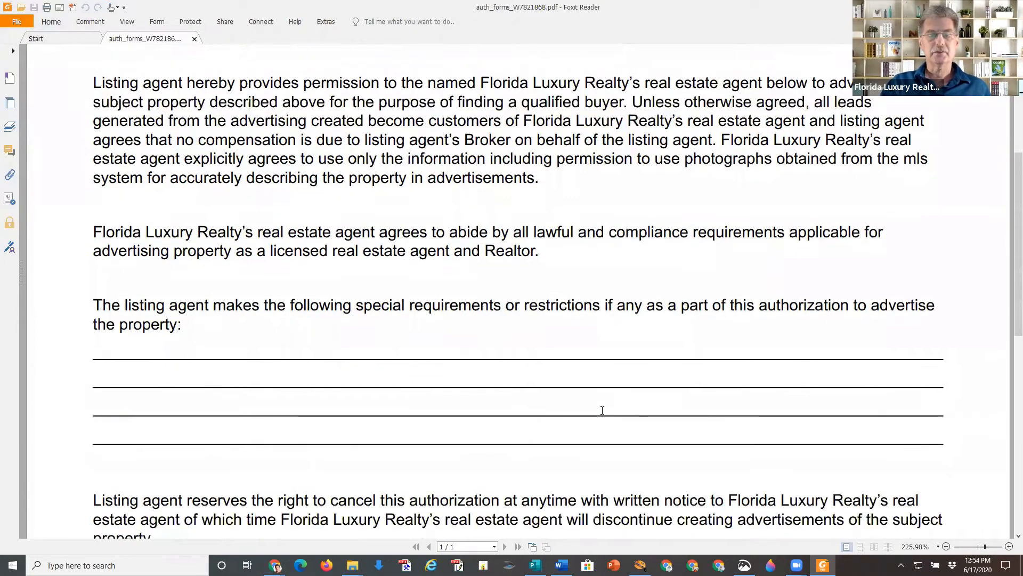
scroll(603, 410, down, 2)
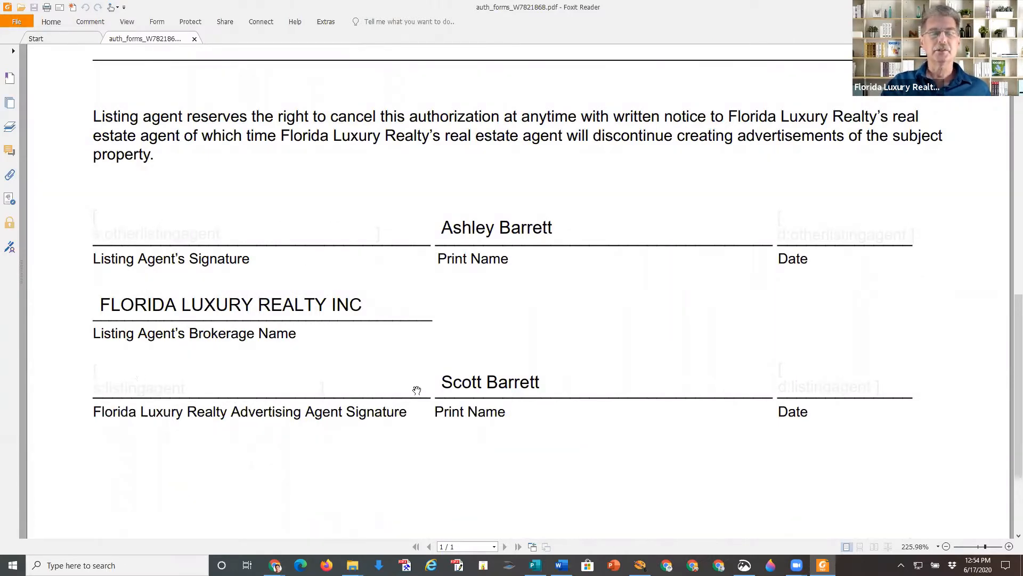
scroll(671, 337, down, 2)
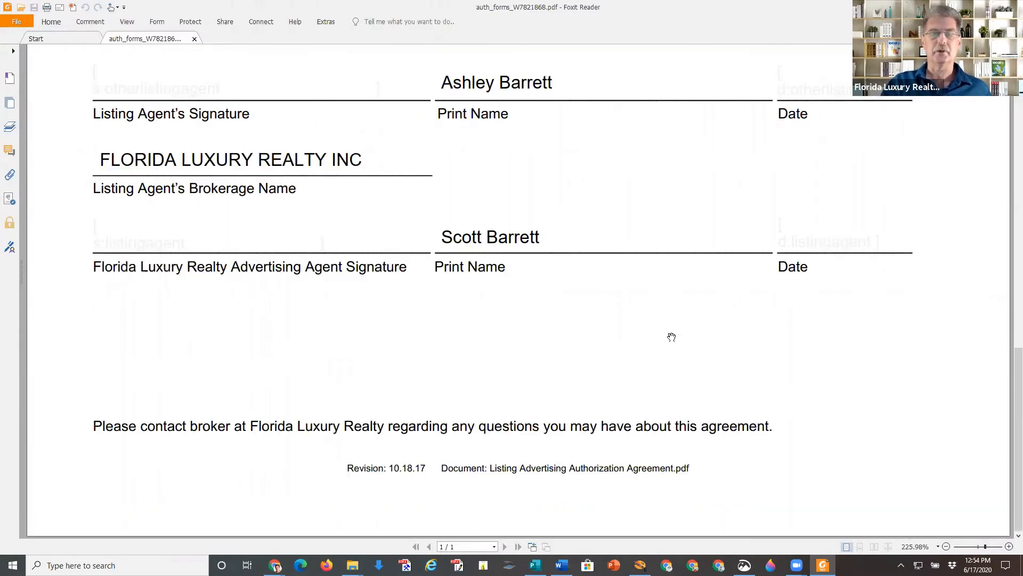
scroll(670, 337, up, 10)
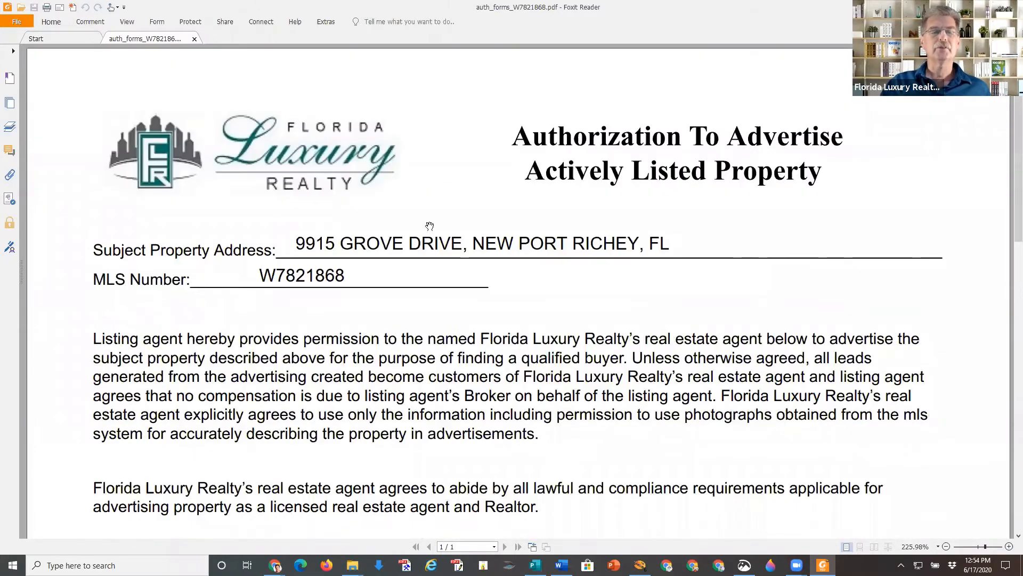
click(18, 22)
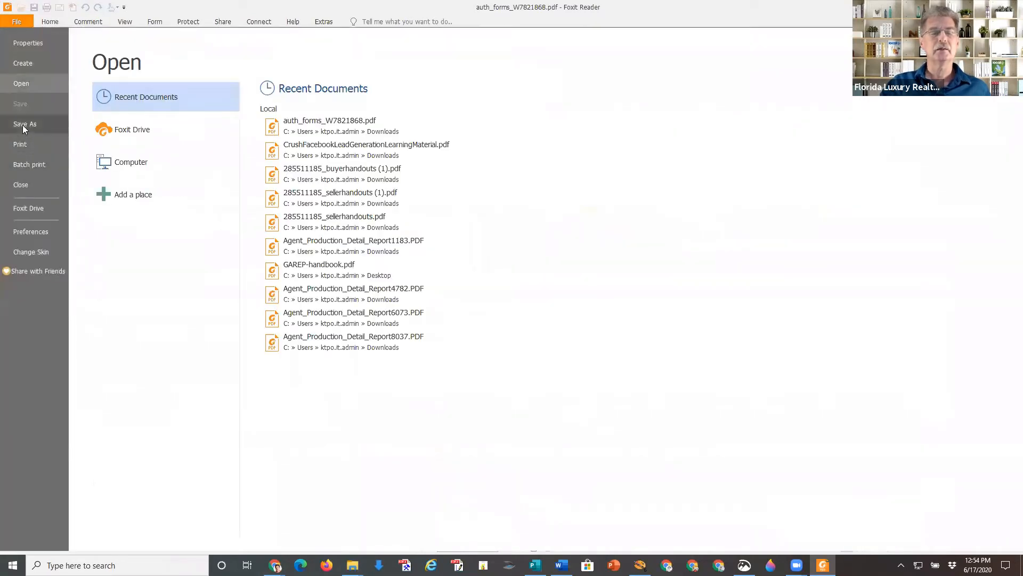
Save the PDF via Save As (Ctrl+Shift+S) to the Desktop named Authorization Form.
click(22, 124)
click(152, 161)
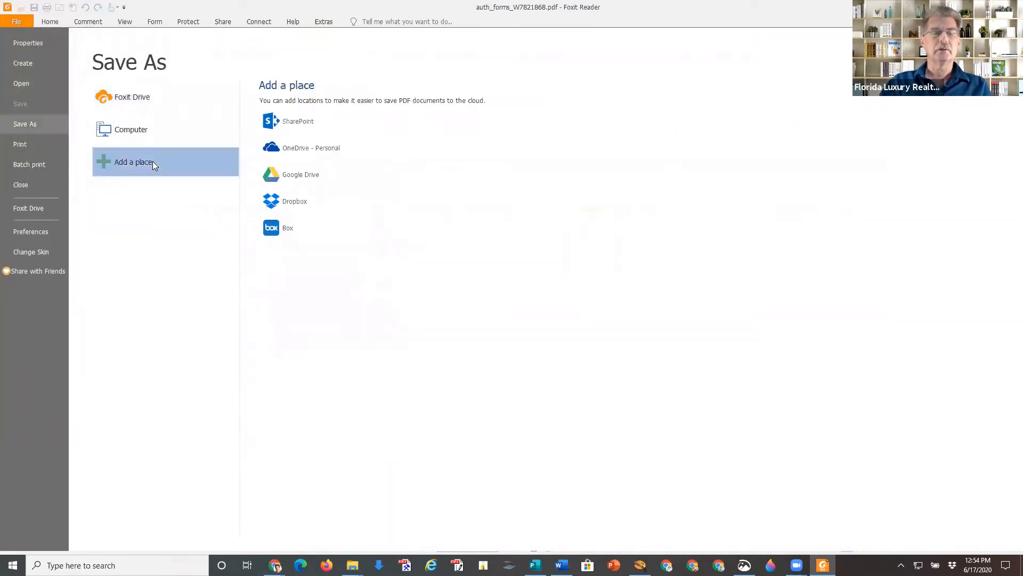
click(142, 129)
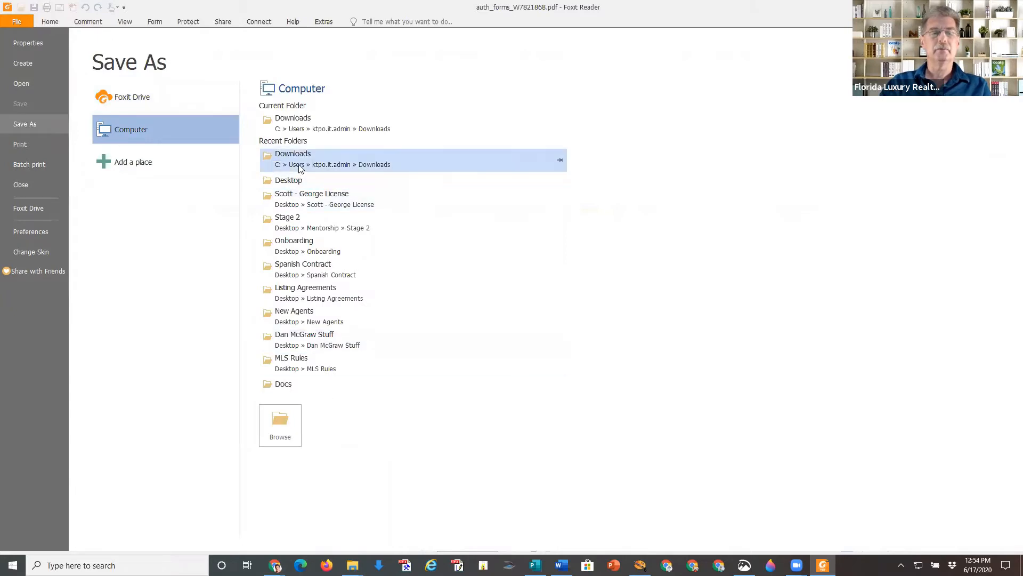
key(Escape)
key(ctrl+shift+s)
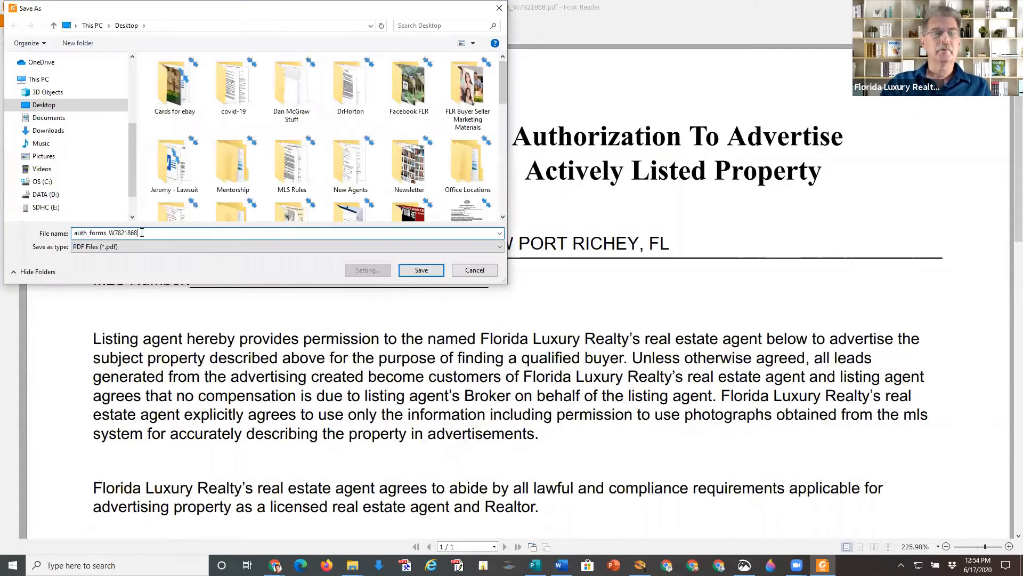
text(Auth)
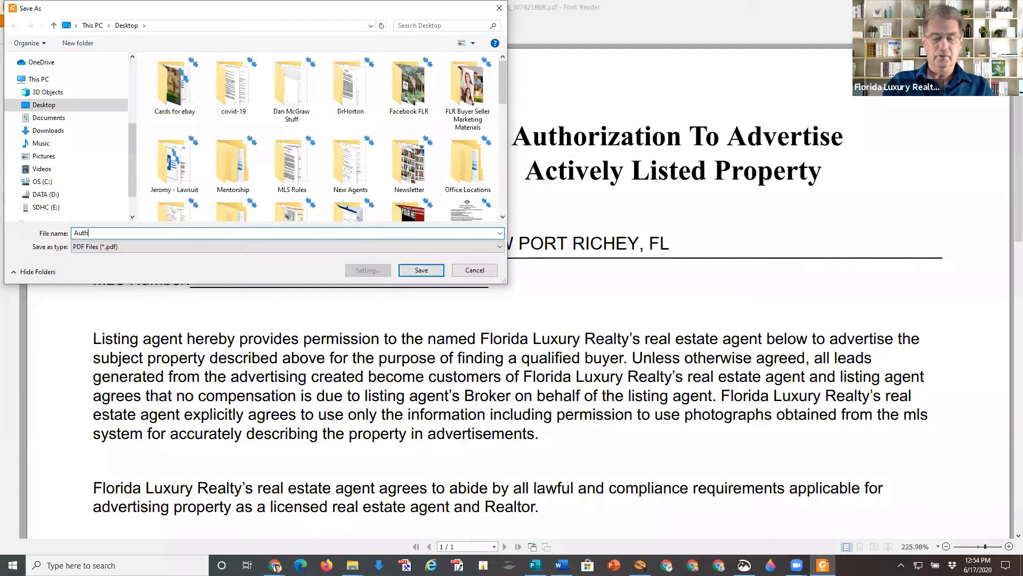
text(orization Form)
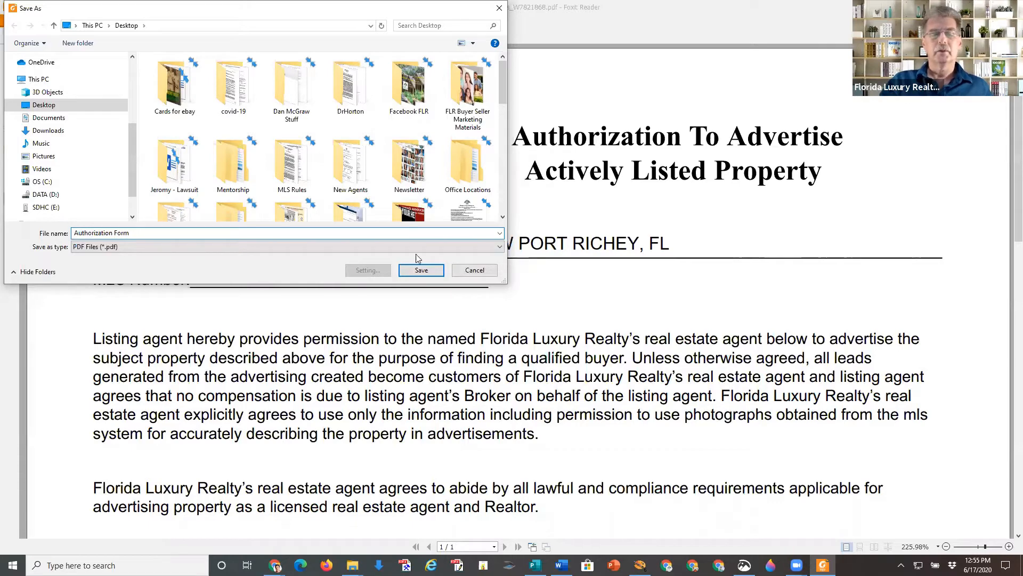
click(430, 271)
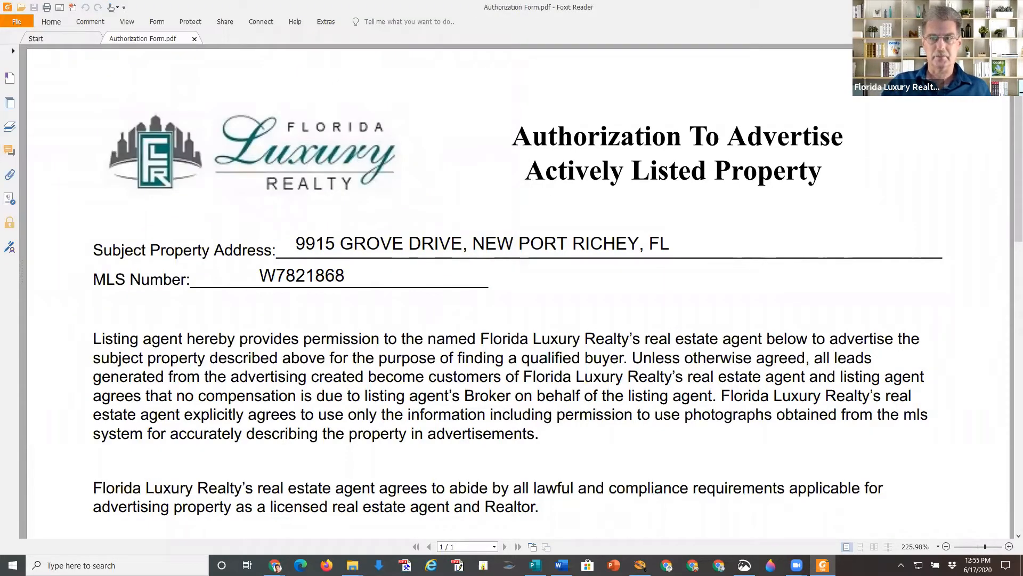
Navigate from the MyFLR Office dashboard to S.M.A.R.T. Lead Capture's authorization upload page.
key(alt+Tab)
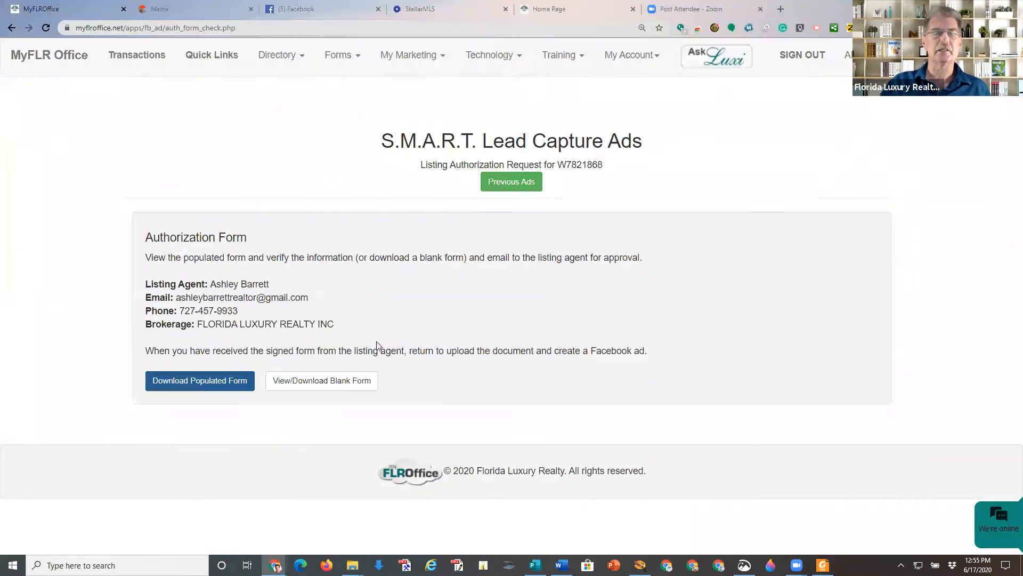
click(61, 65)
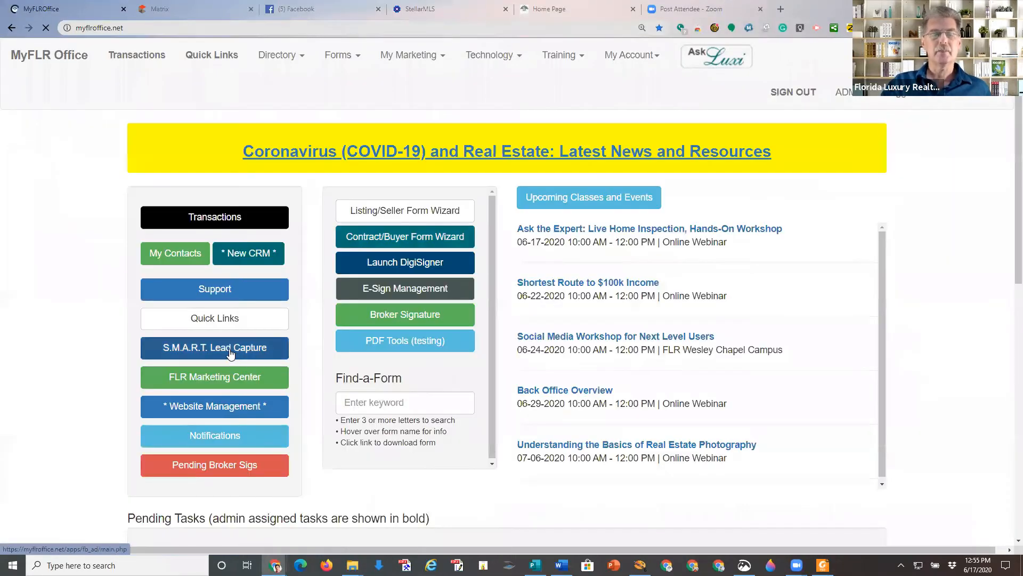
click(230, 354)
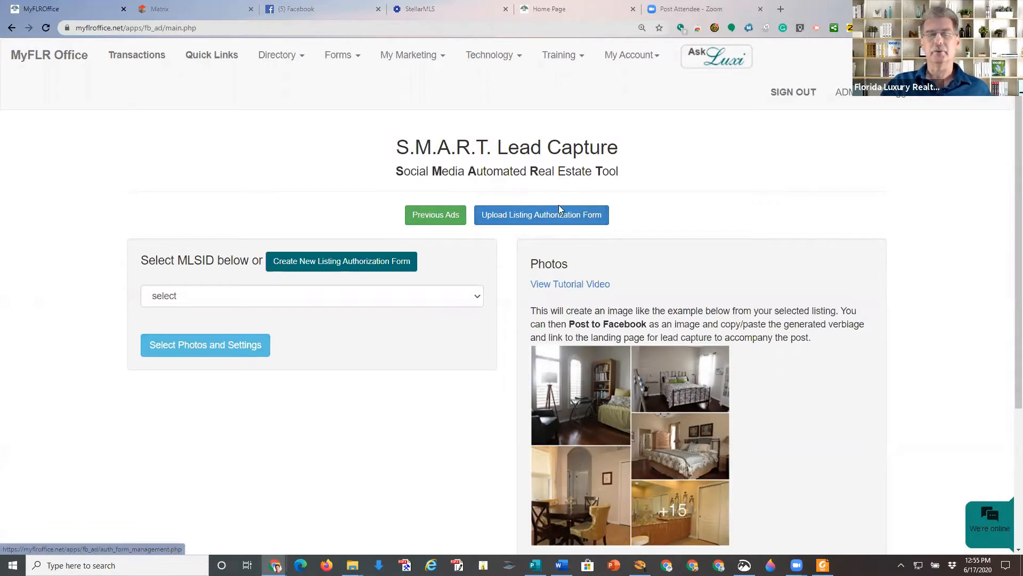
click(549, 215)
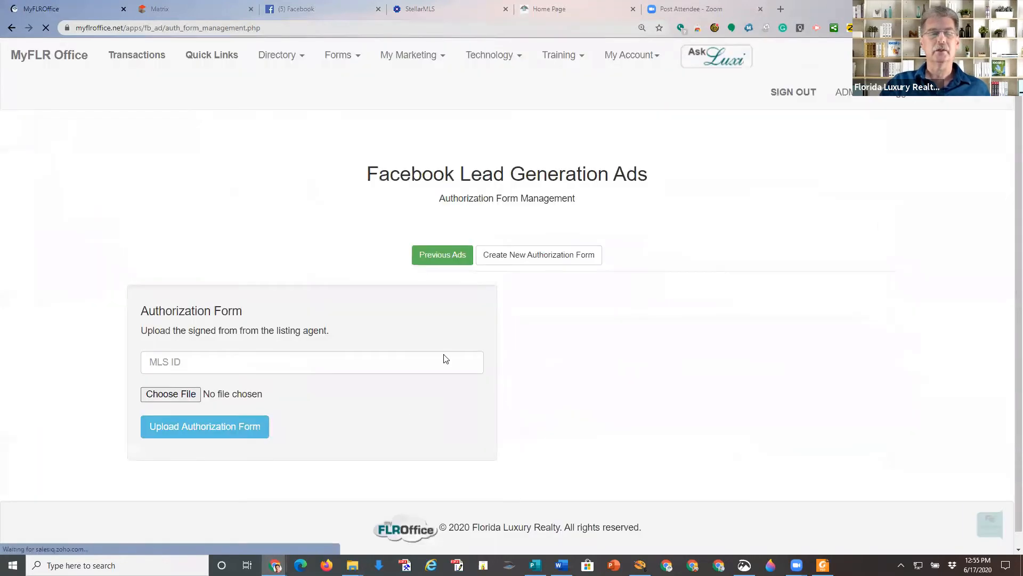
Enter MLS ID W7821868, attach Authorization Form.pdf from the Desktop, and upload it.
click(156, 361)
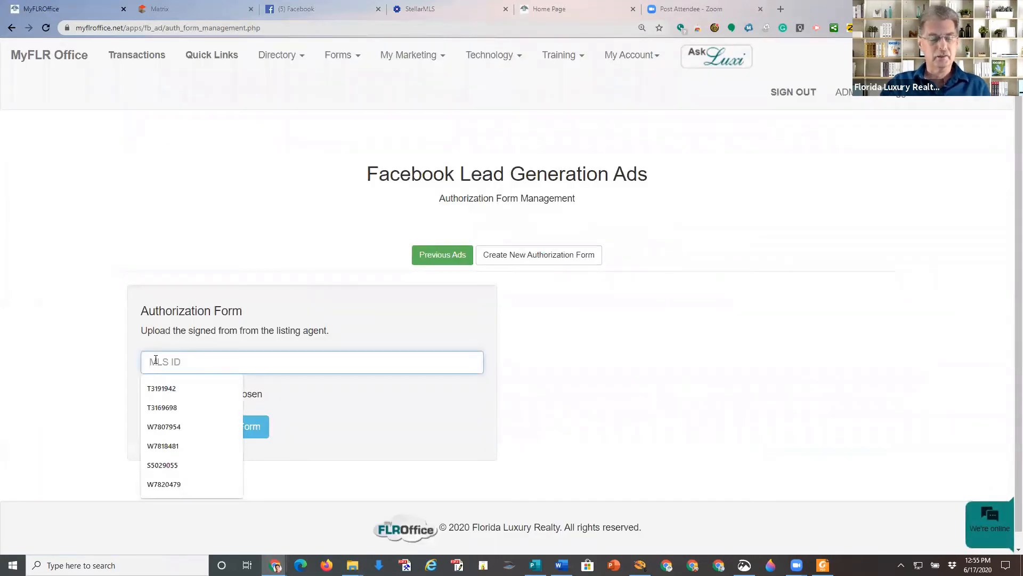
text(W7821868)
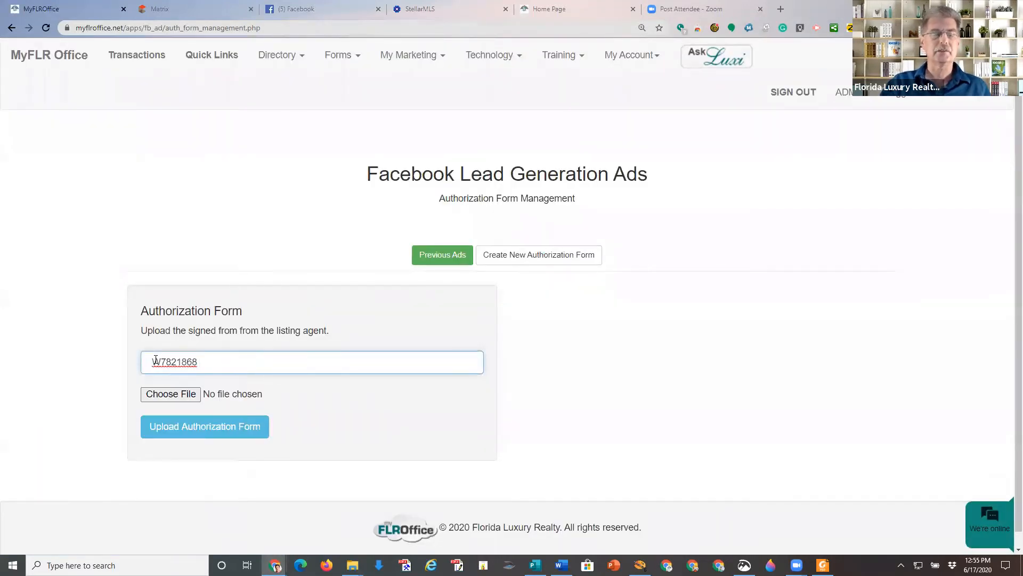
key(BackSpace)
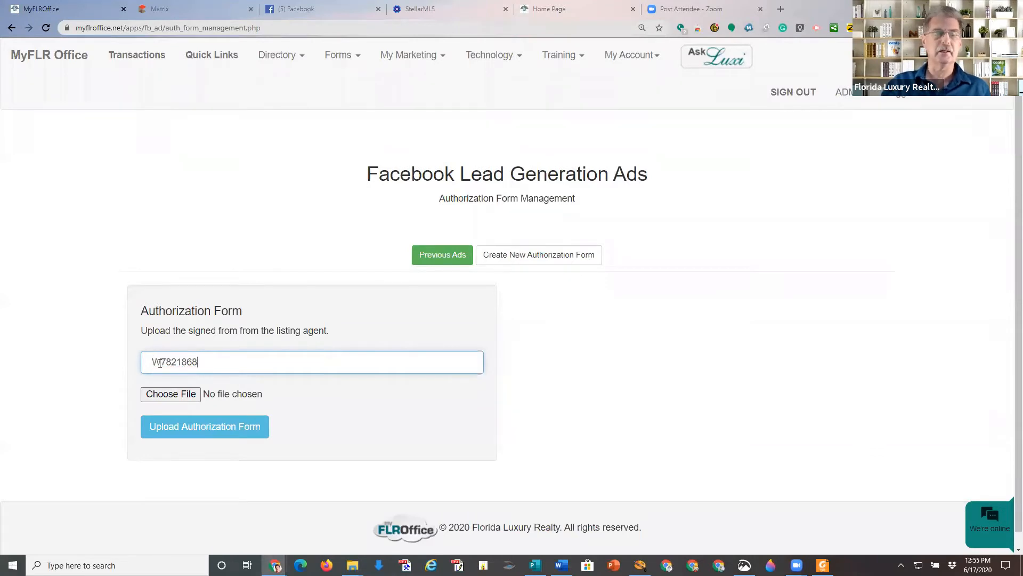
click(169, 394)
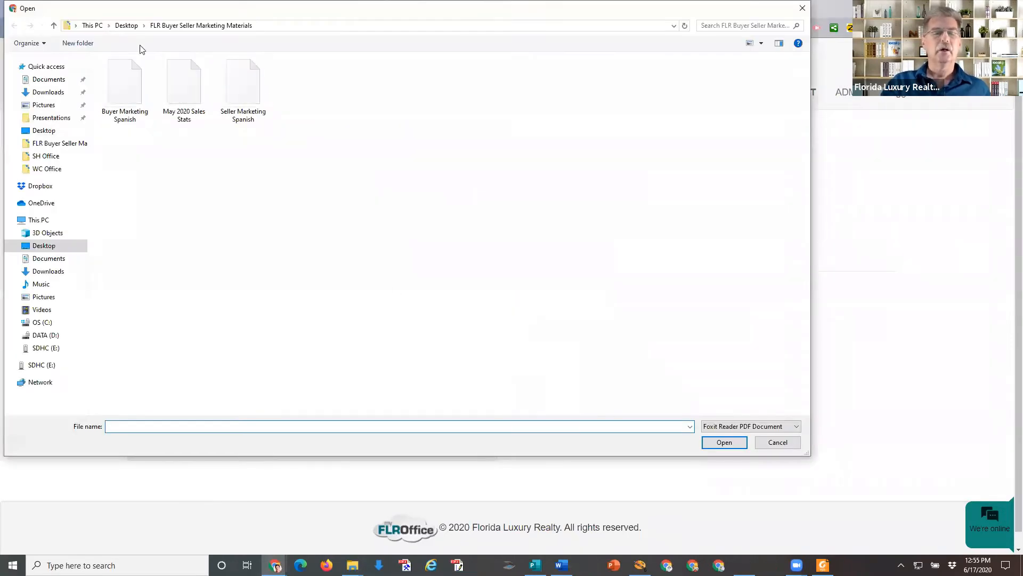
click(127, 25)
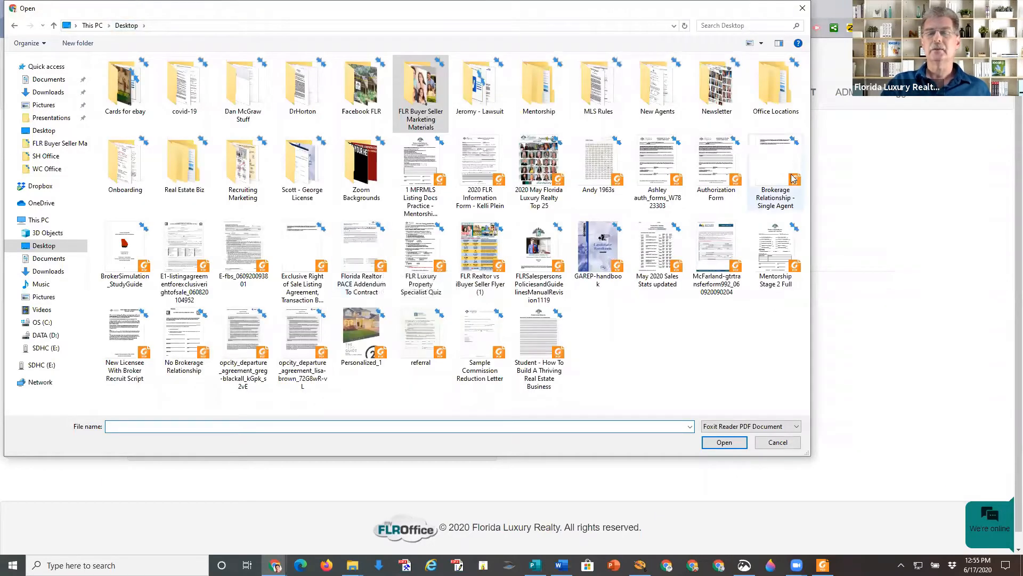
double_click(716, 161)
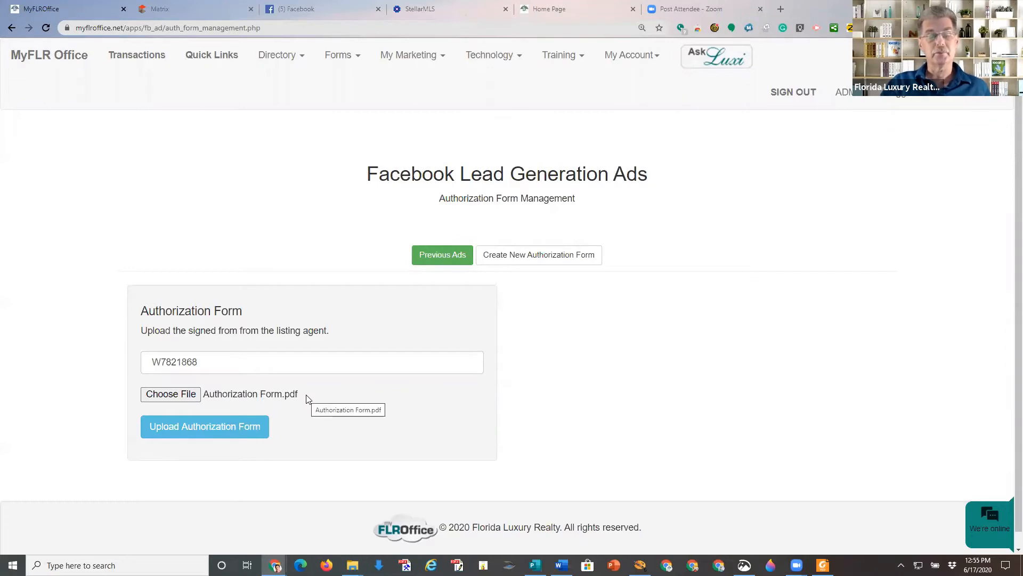
click(256, 428)
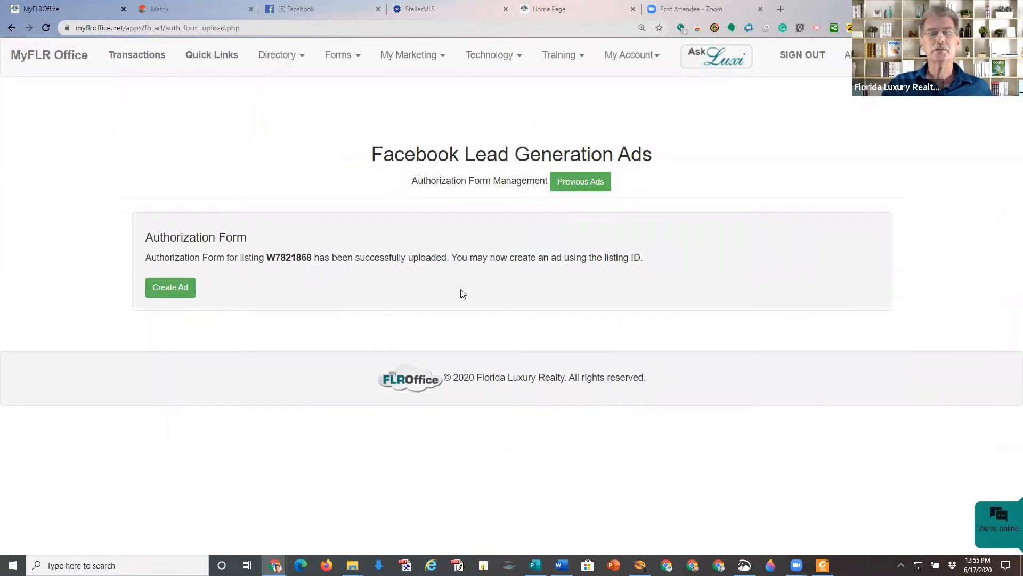
click(180, 288)
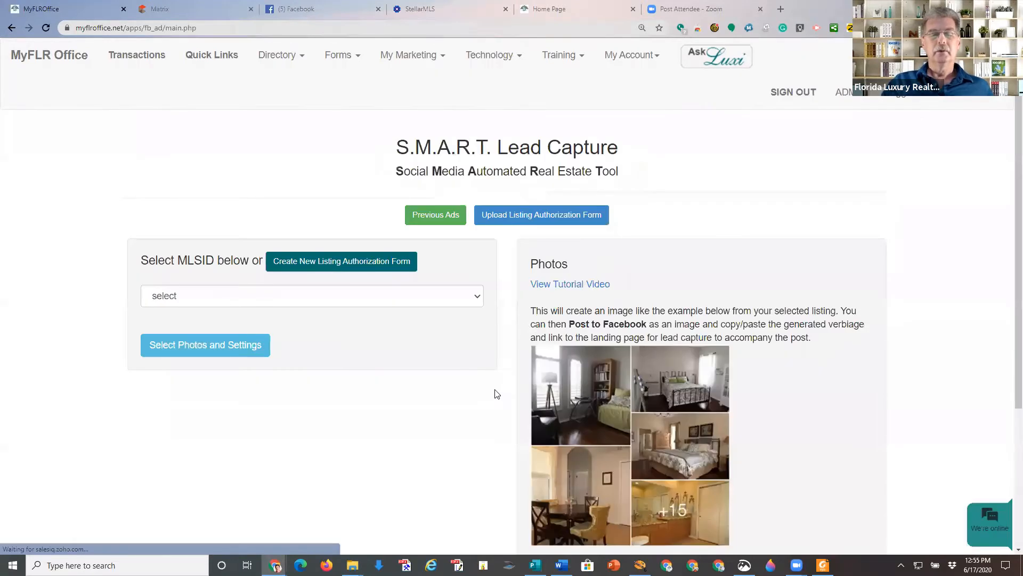
click(477, 297)
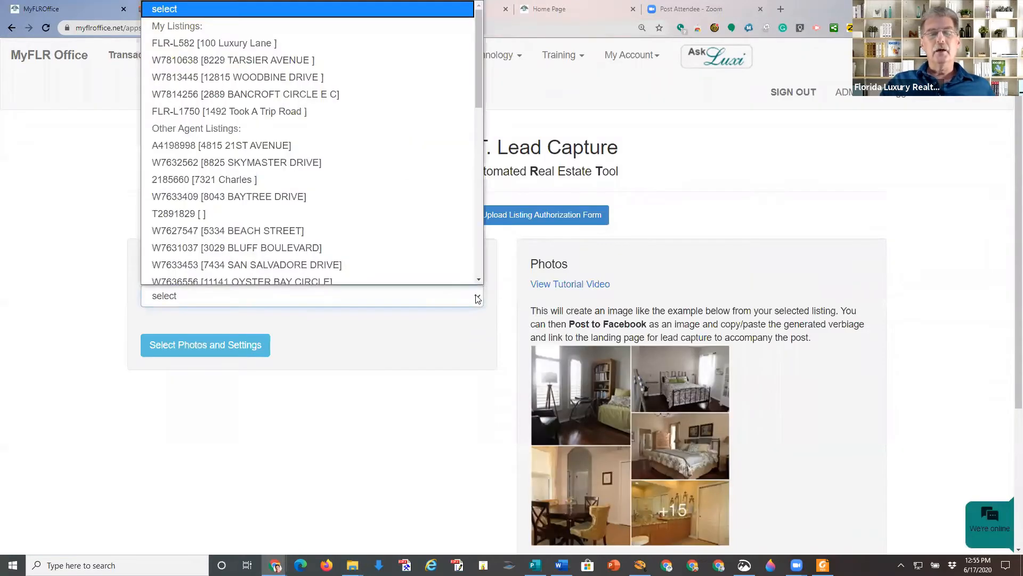
drag(481, 50, 469, 245)
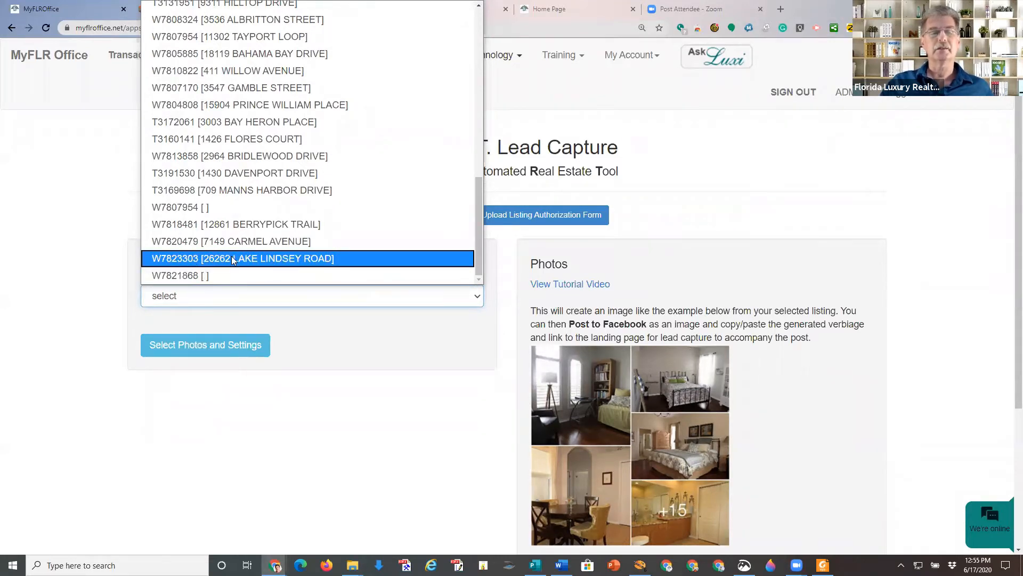
click(202, 263)
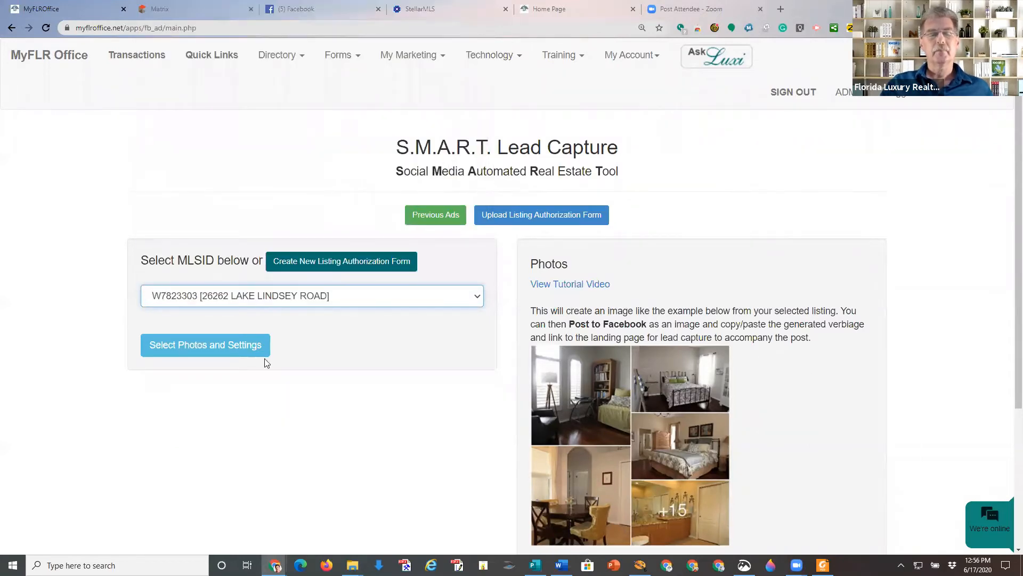
Proceed to Select Photos and Settings for the chosen listing.
click(226, 350)
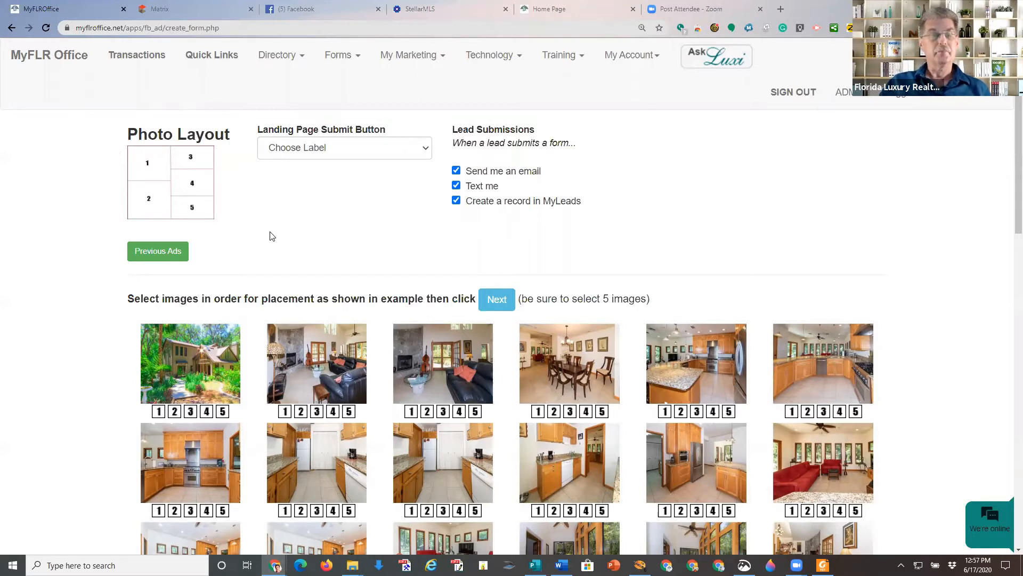
Number five photos 1–5: house front, living room, kitchen, sunroom, aerial view.
click(159, 413)
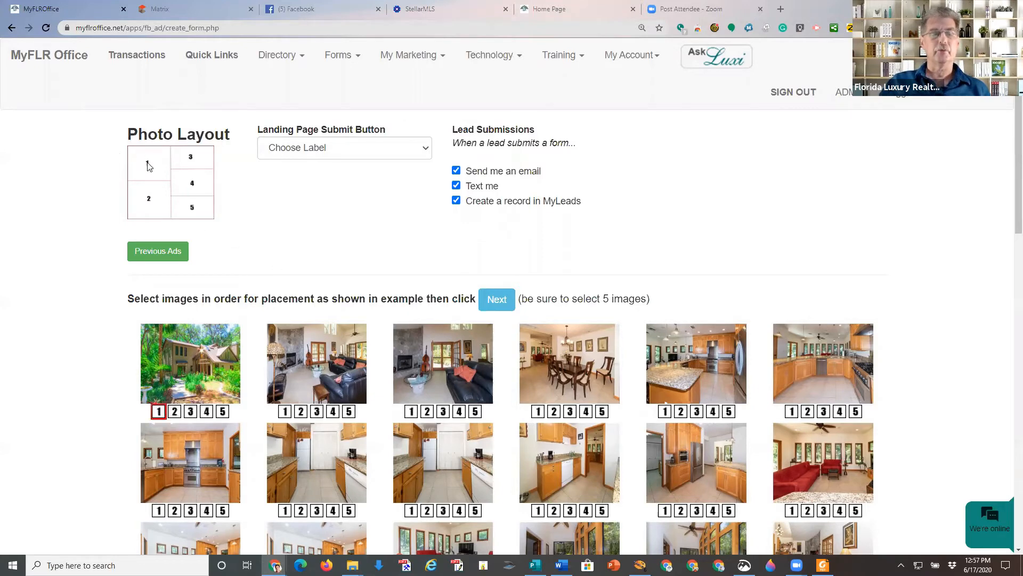
scroll(293, 240, down, 2)
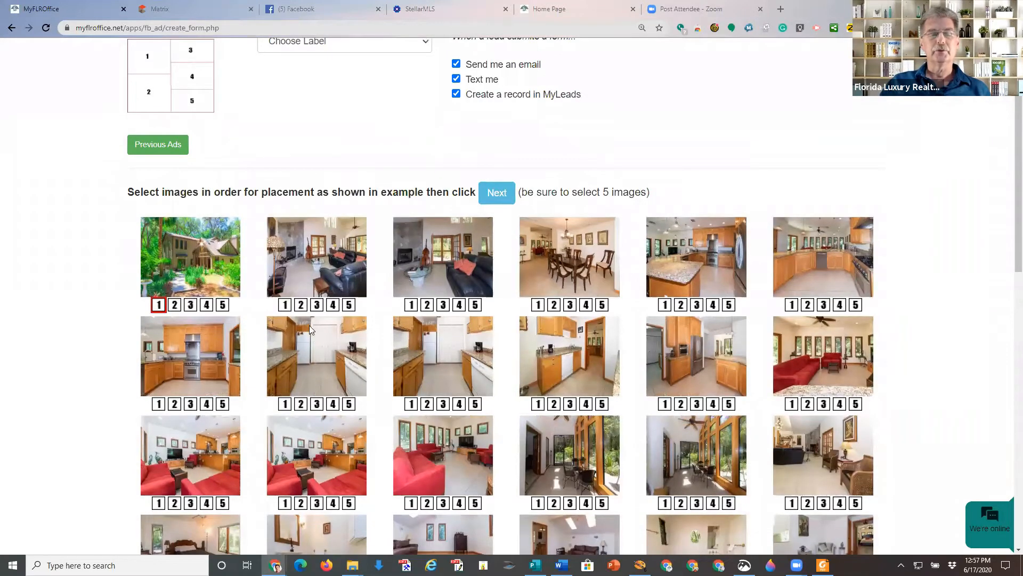
click(301, 305)
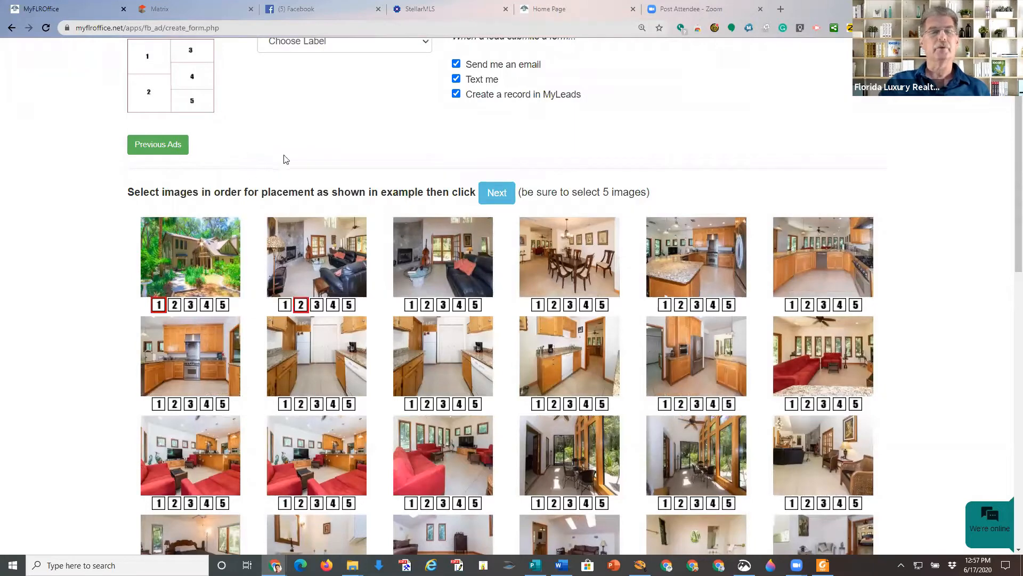
scroll(320, 181, up, 2)
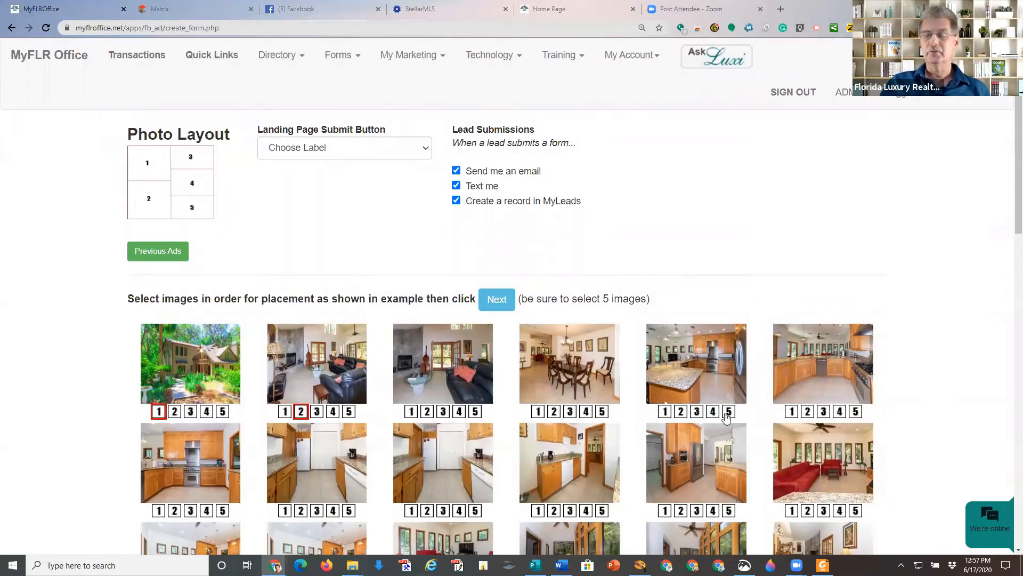
click(698, 412)
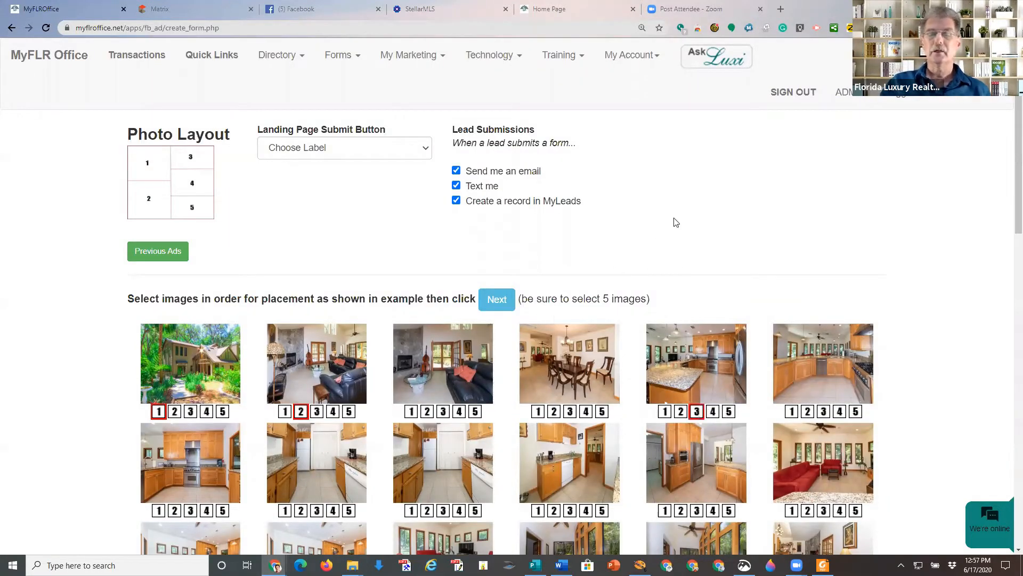
scroll(675, 223, down, 5)
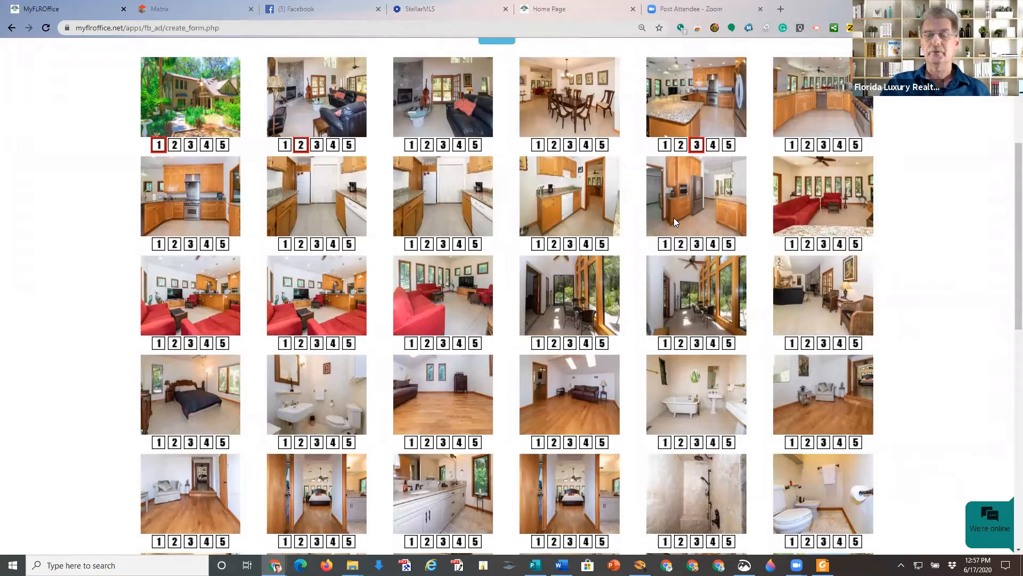
scroll(674, 217, down, 6)
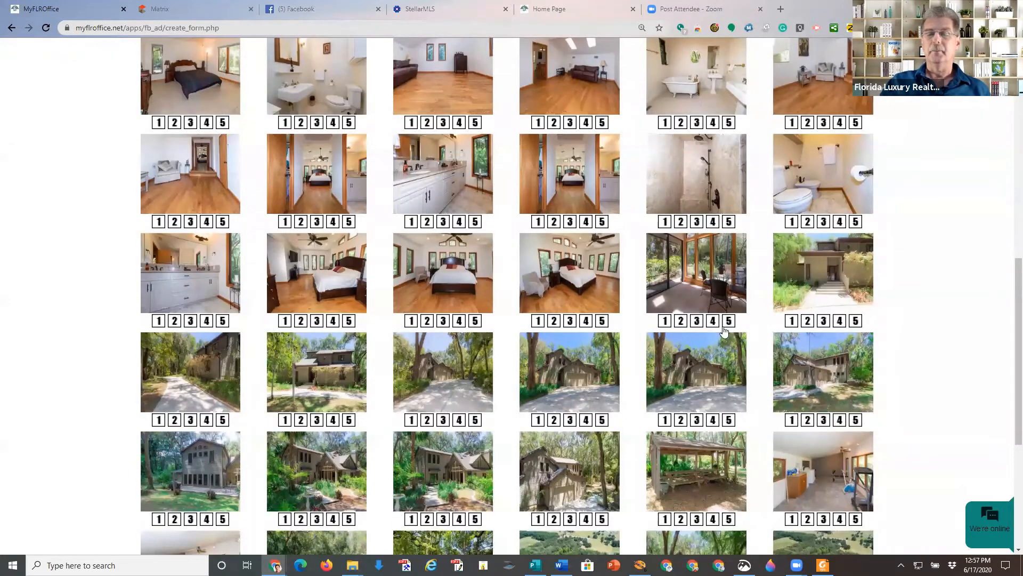
click(712, 321)
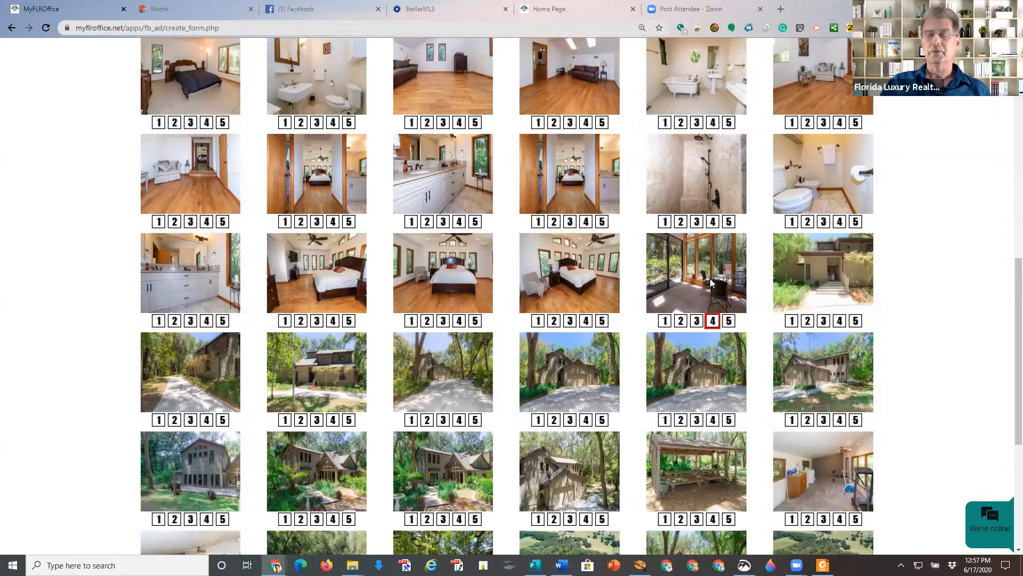
scroll(710, 278, down, 5)
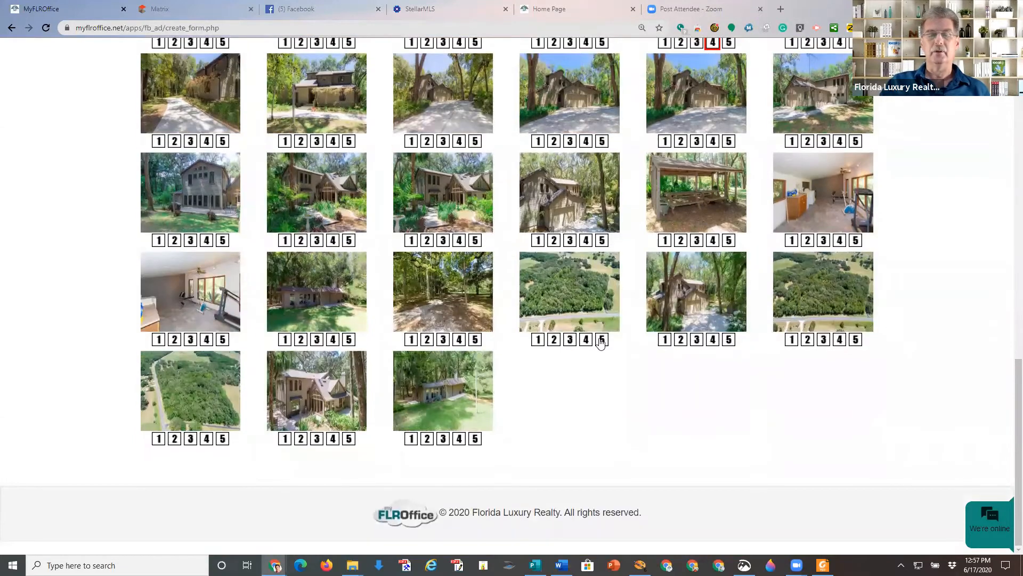
click(601, 339)
scroll(626, 393, up, 15)
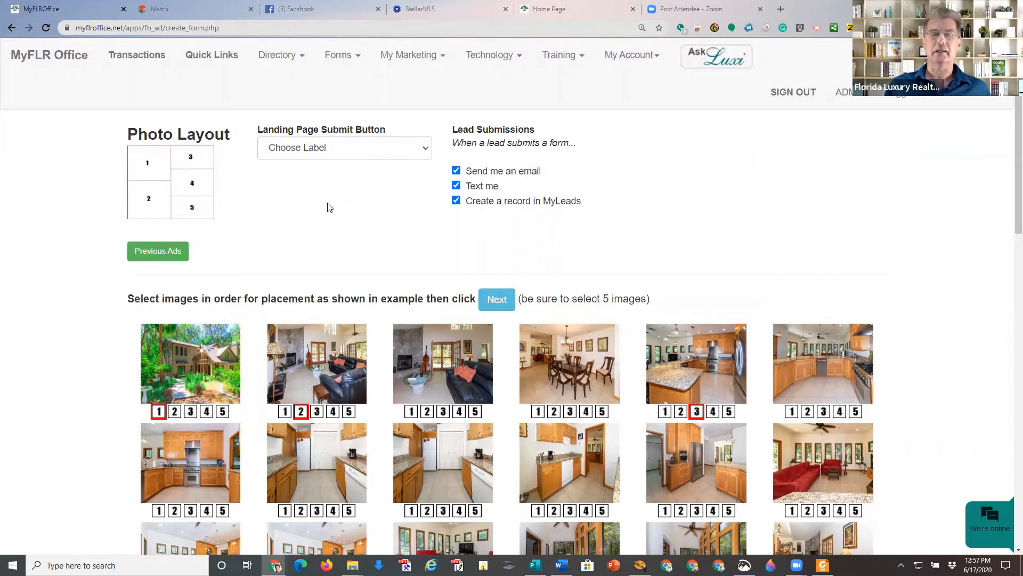
Set the landing page submit button to Instant Access and generate the ad.
click(428, 156)
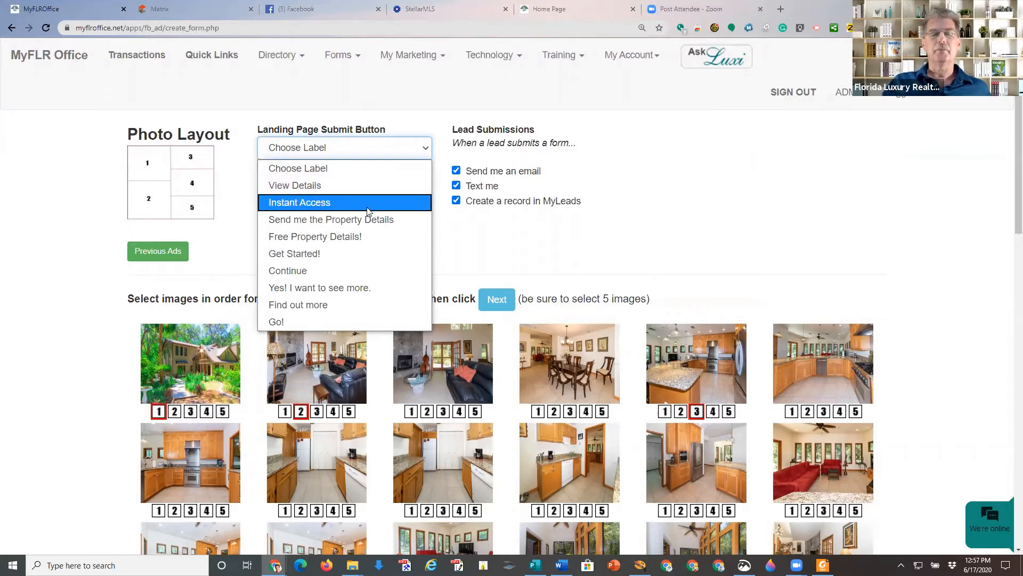
click(318, 203)
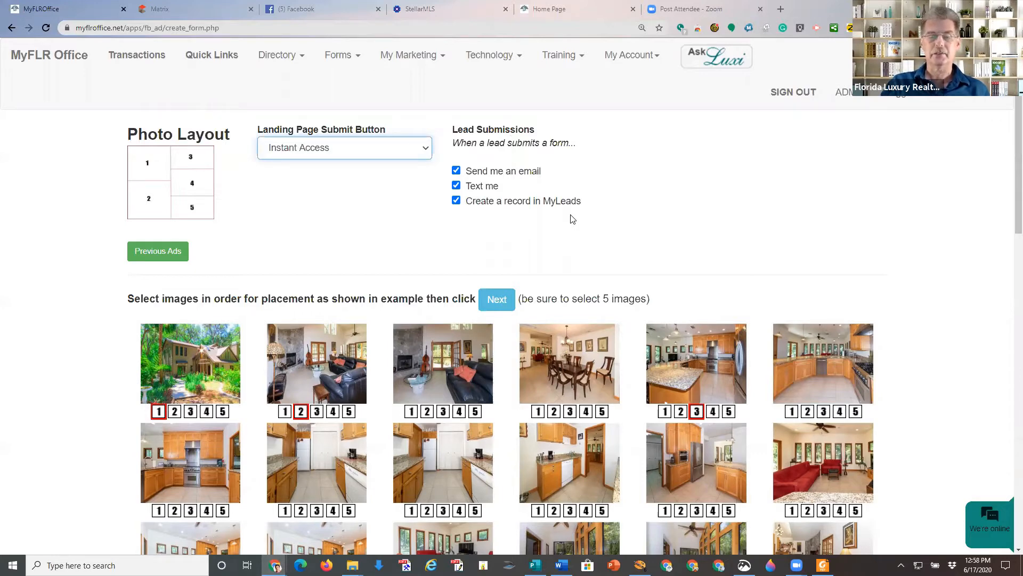
click(497, 299)
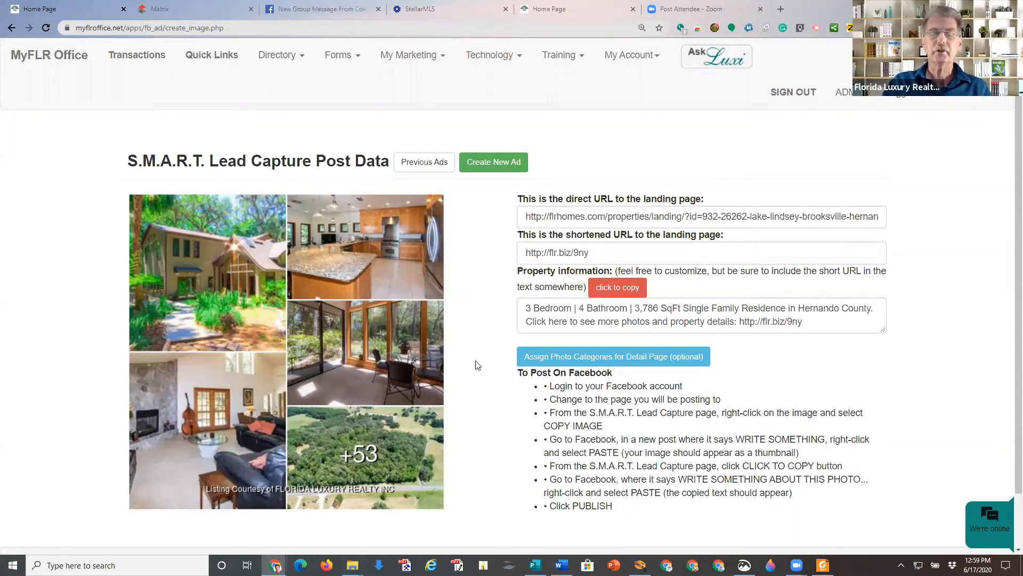
Switch to Facebook, close the open chat window, and go to the Groups page.
click(308, 12)
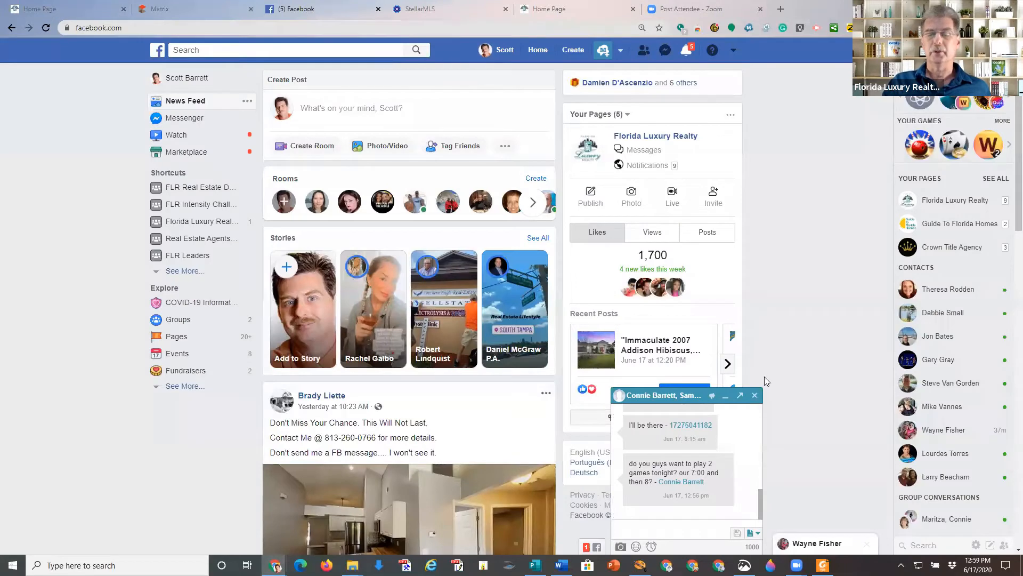
click(753, 395)
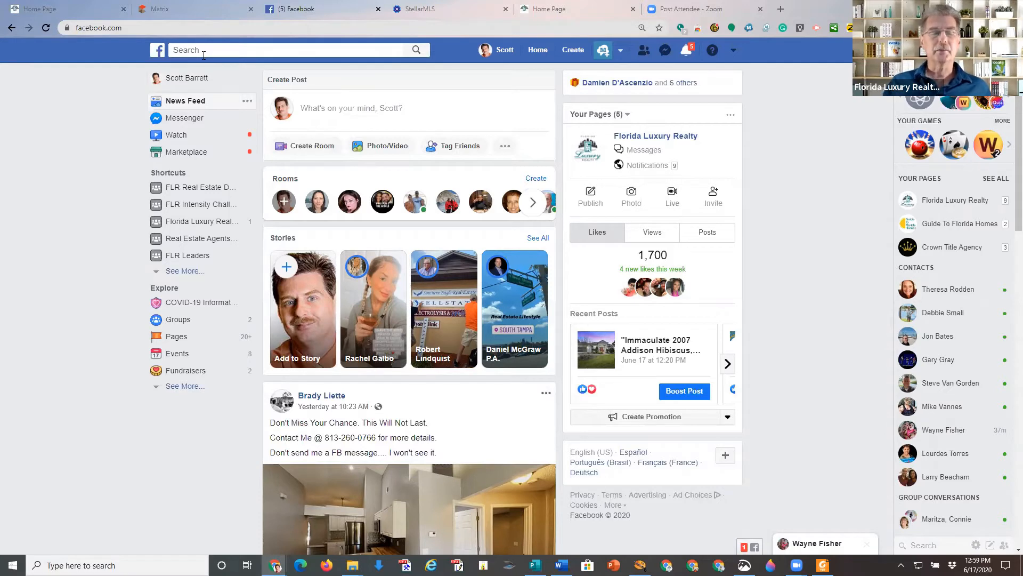
click(179, 319)
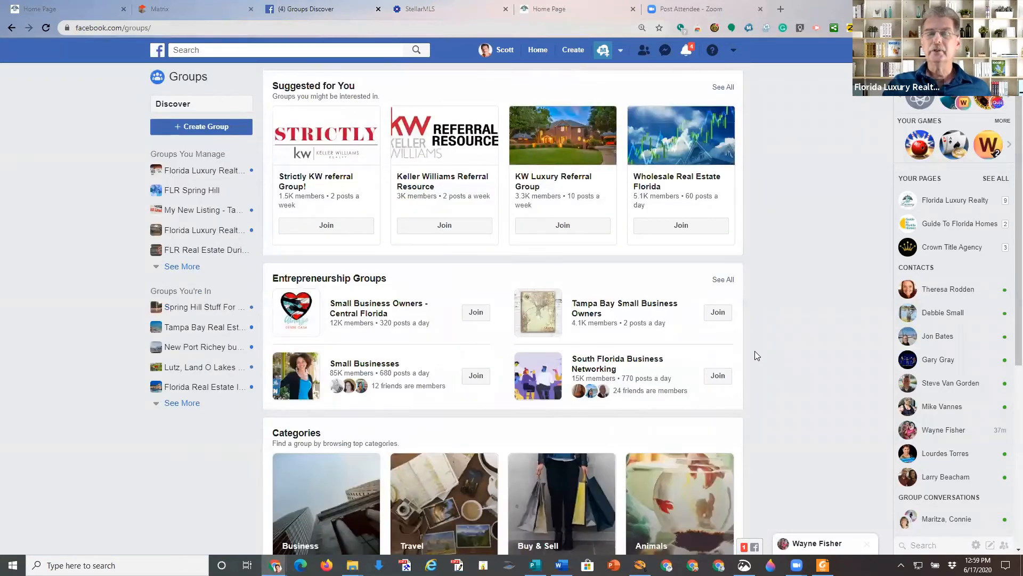
Browse the Groups Discover page and return to its top.
scroll(755, 356, down, 5)
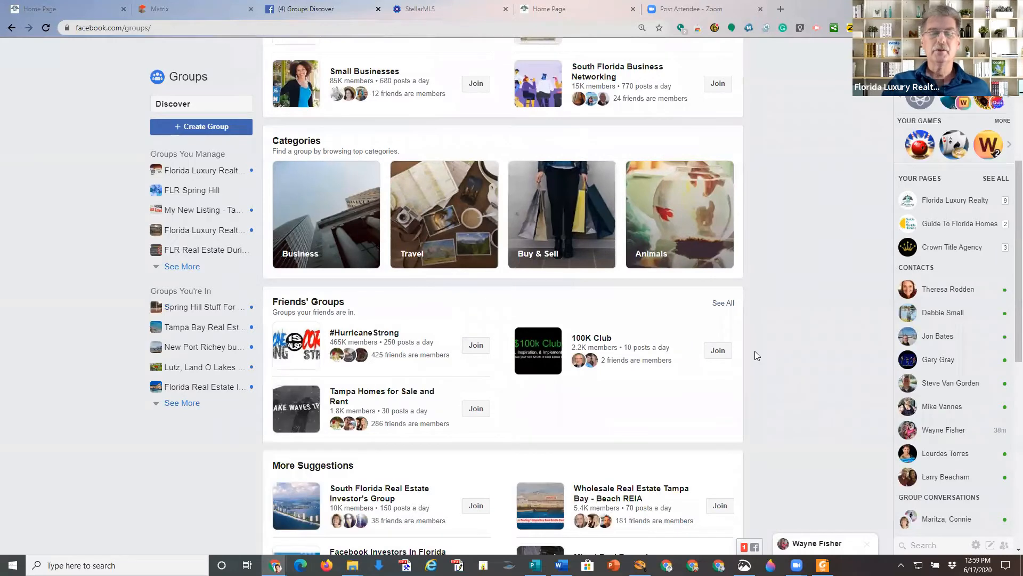
scroll(755, 351, down, 9)
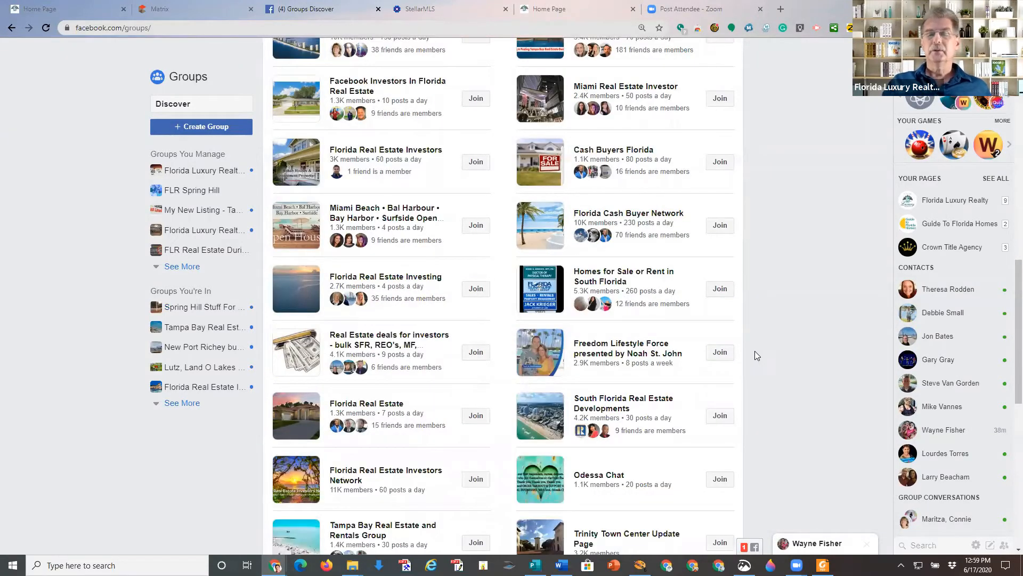
key(Home)
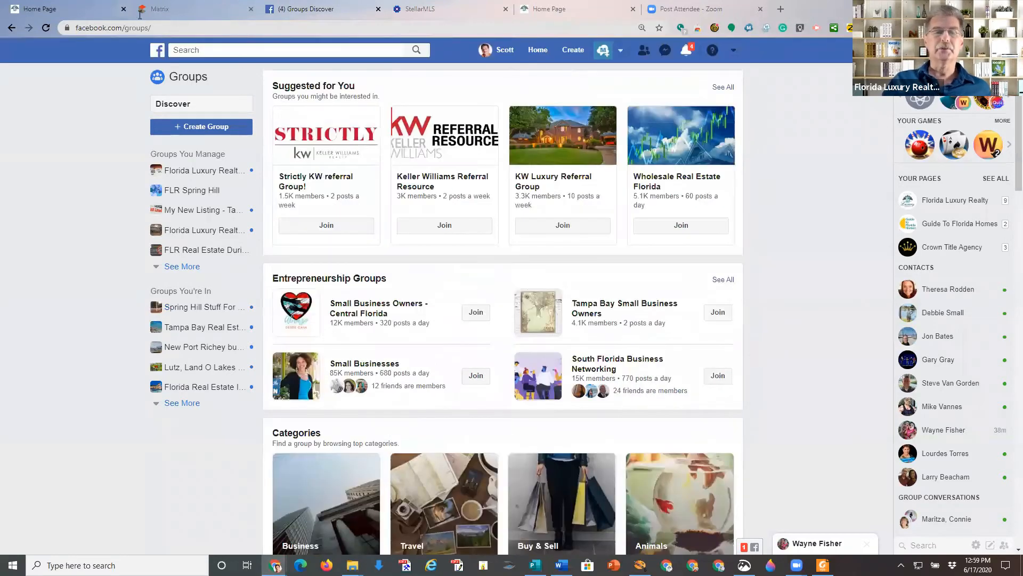
click(187, 49)
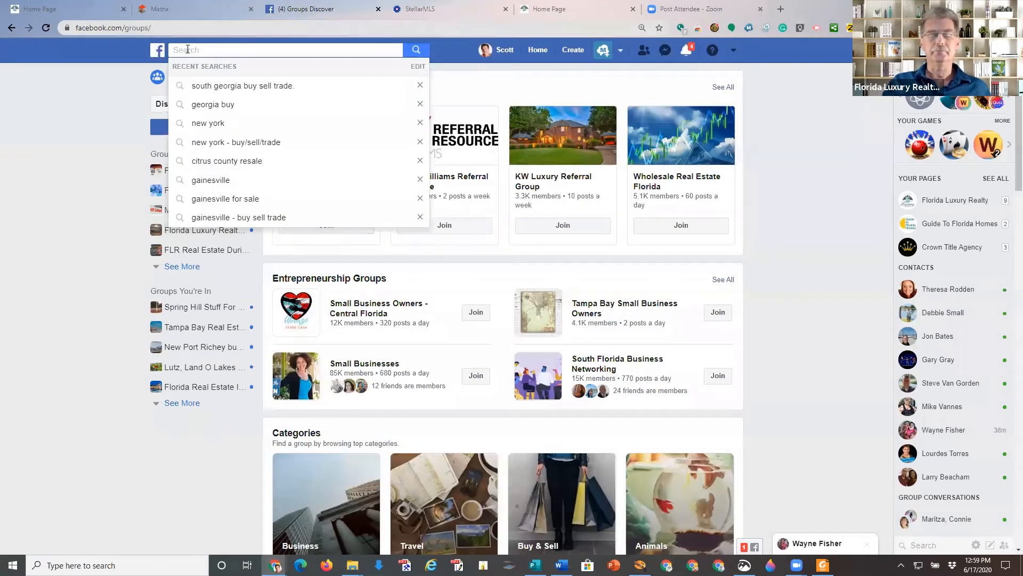
click(797, 212)
scroll(797, 213, down, 1)
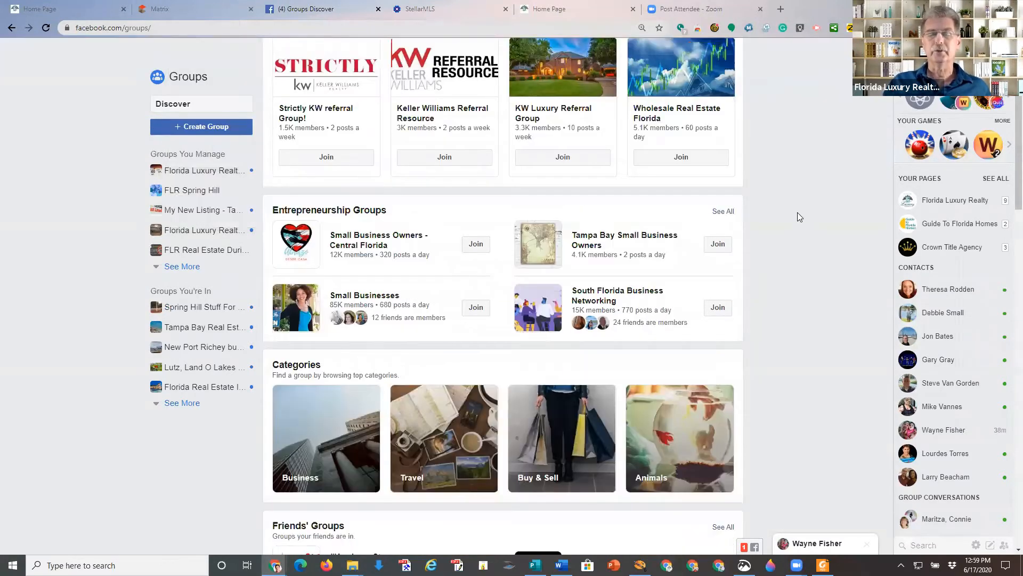
scroll(797, 212, down, 10)
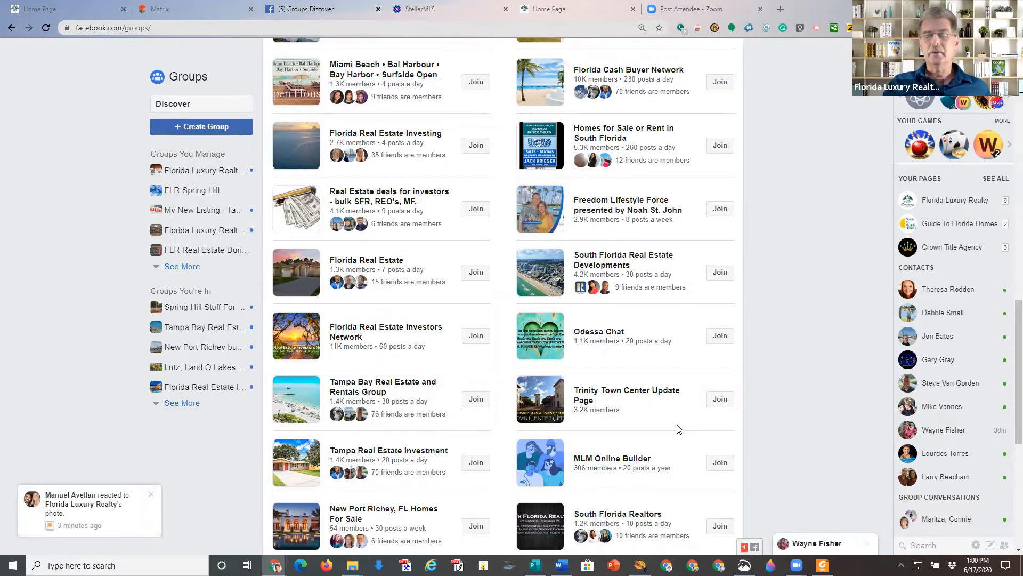
scroll(678, 429, up, 10)
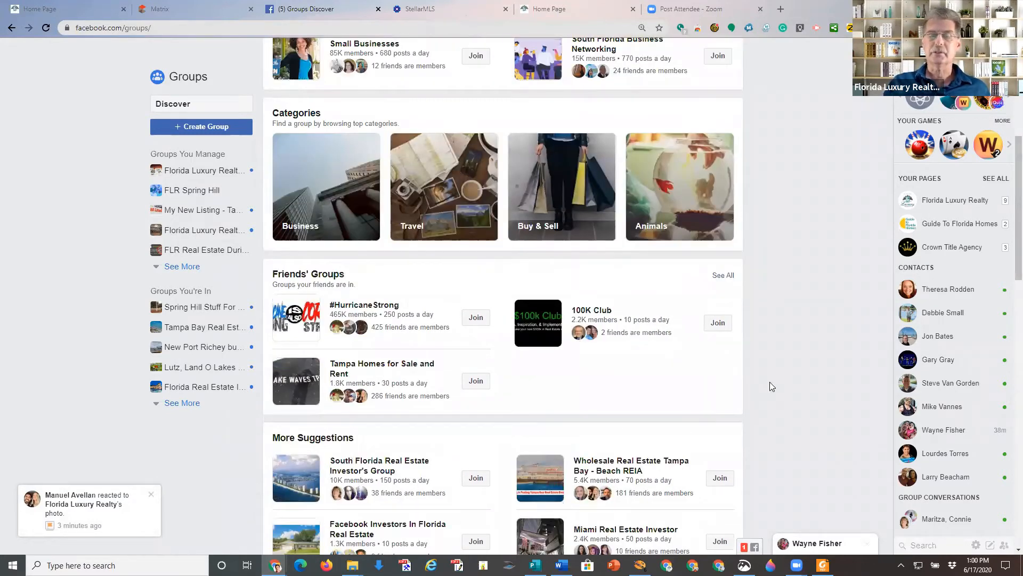
scroll(770, 382, up, 5)
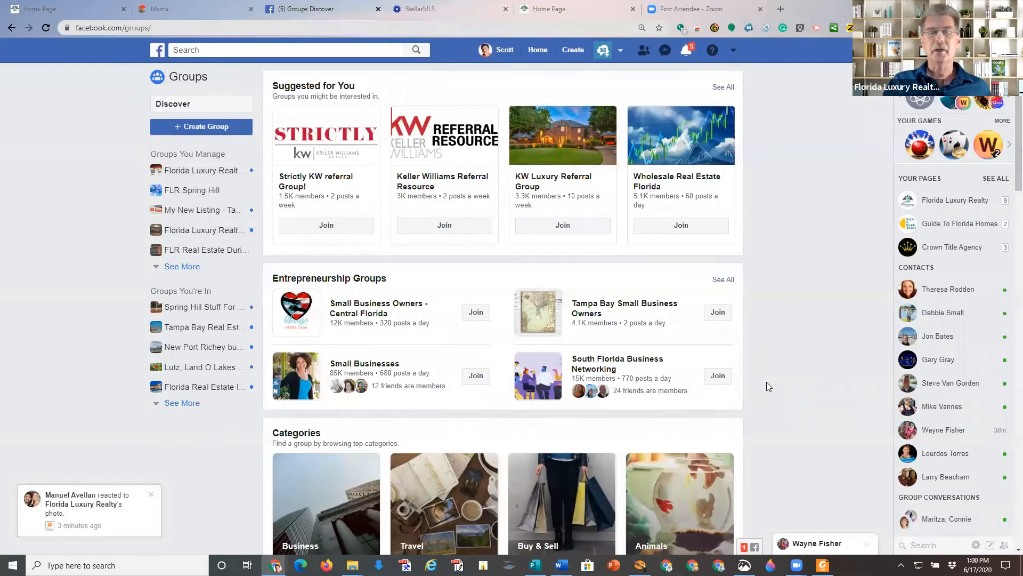
Search Facebook for 'south georgia buy sell trade.' from the 'south g' suggestions.
click(280, 51)
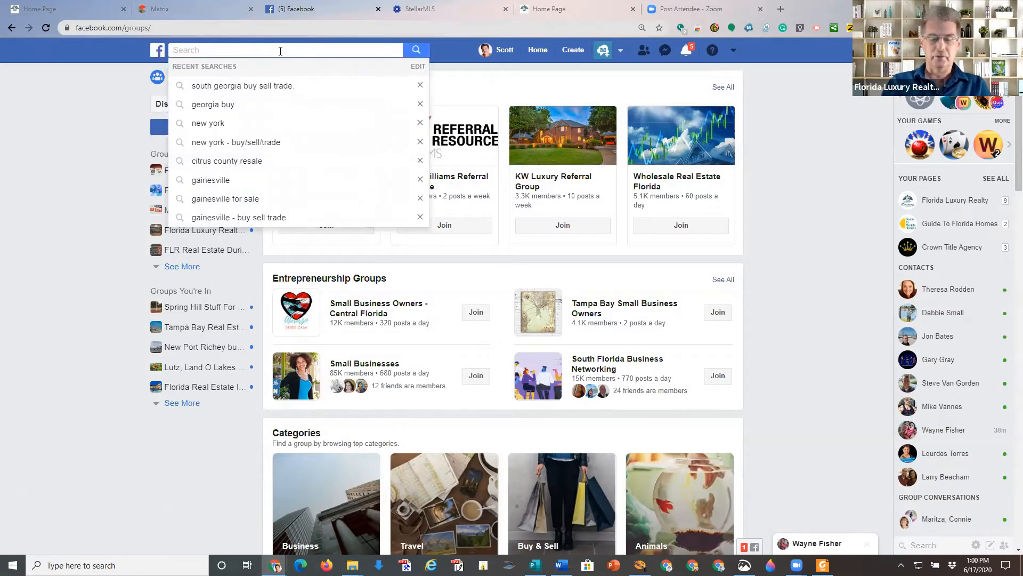
text(south g)
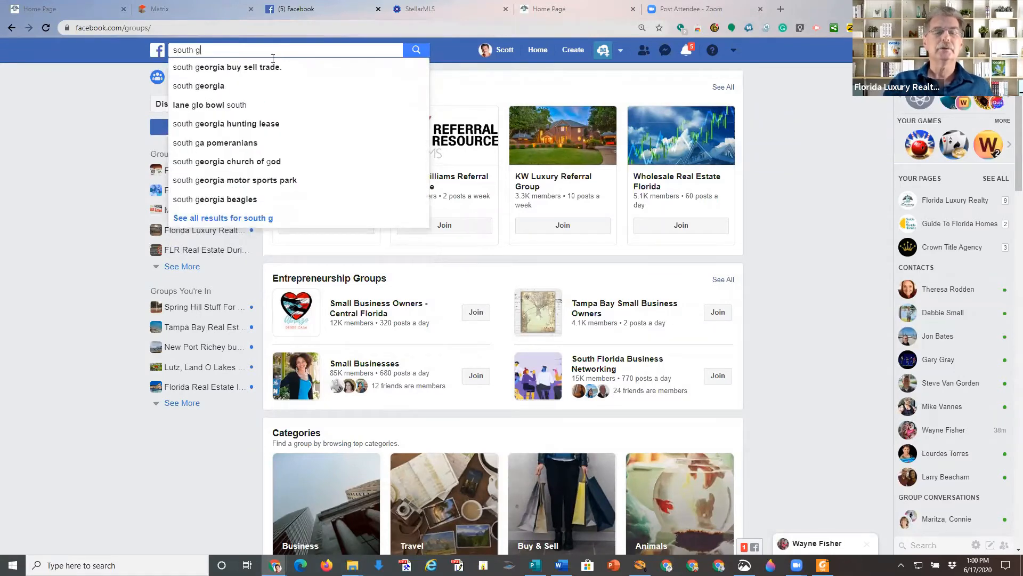
click(265, 67)
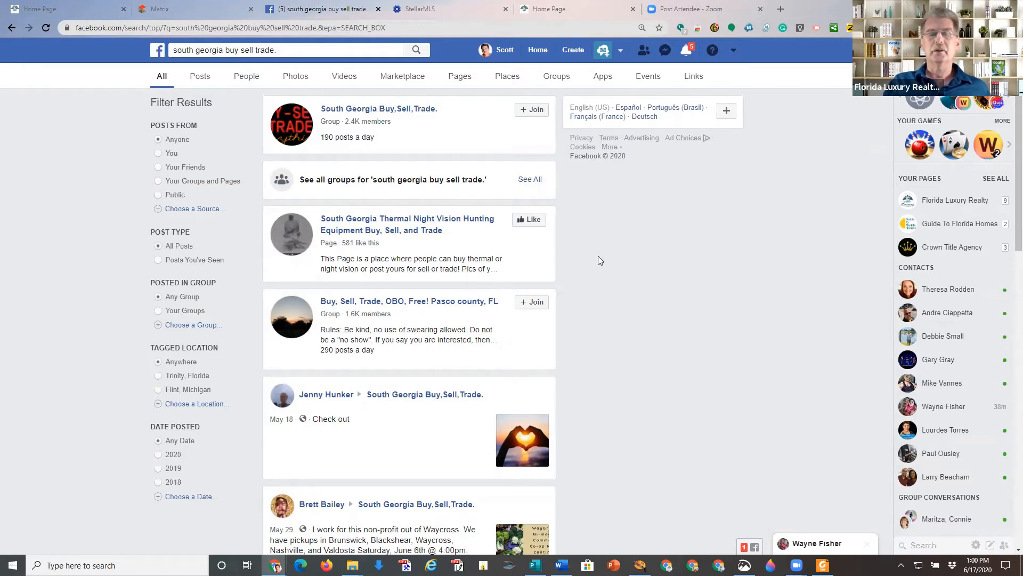
scroll(628, 336, down, 3)
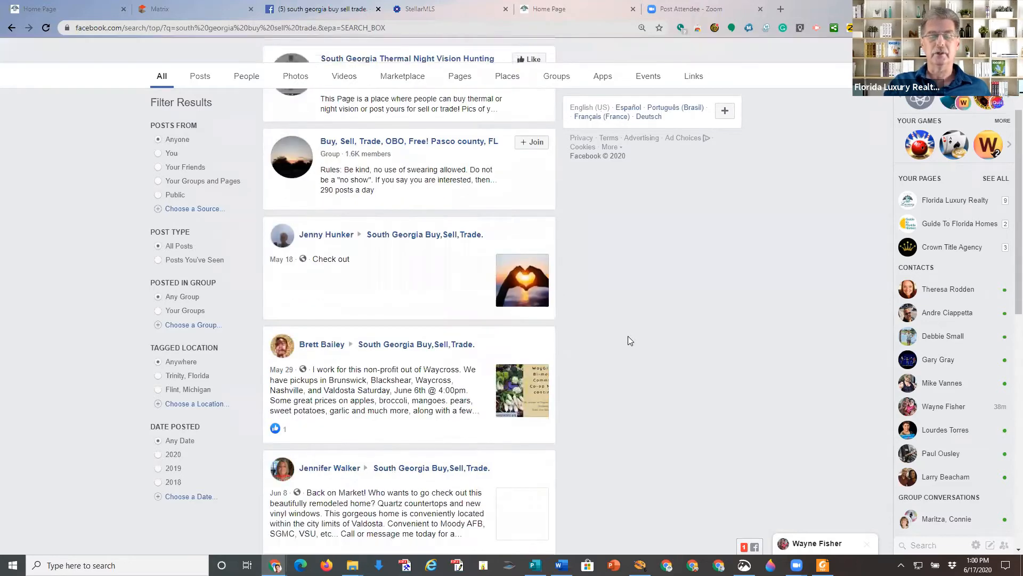
scroll(629, 334, up, 3)
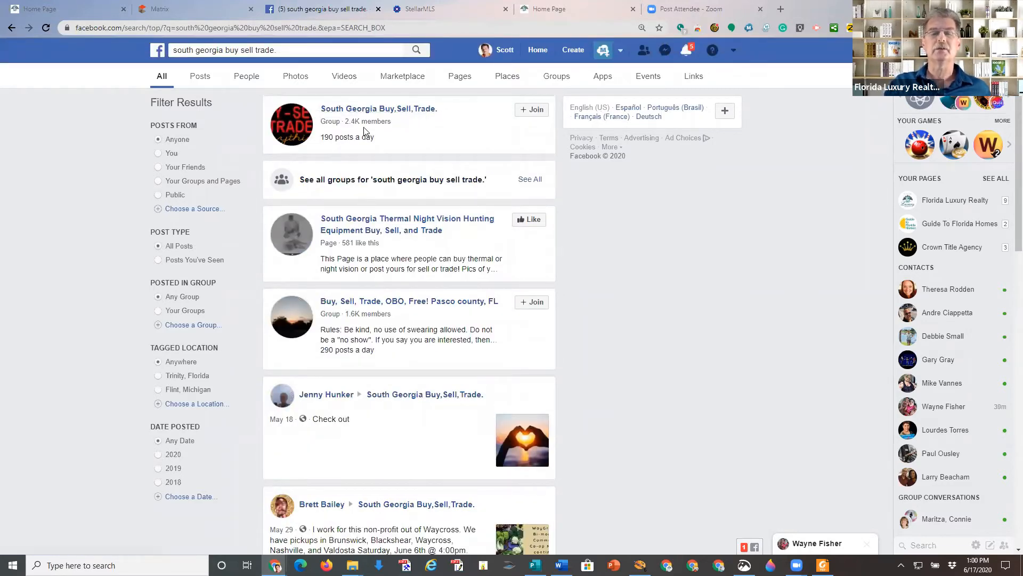
Request to join South Georgia Buy,Sell,Trade., answering Yes and Florida and accepting the rules.
click(536, 110)
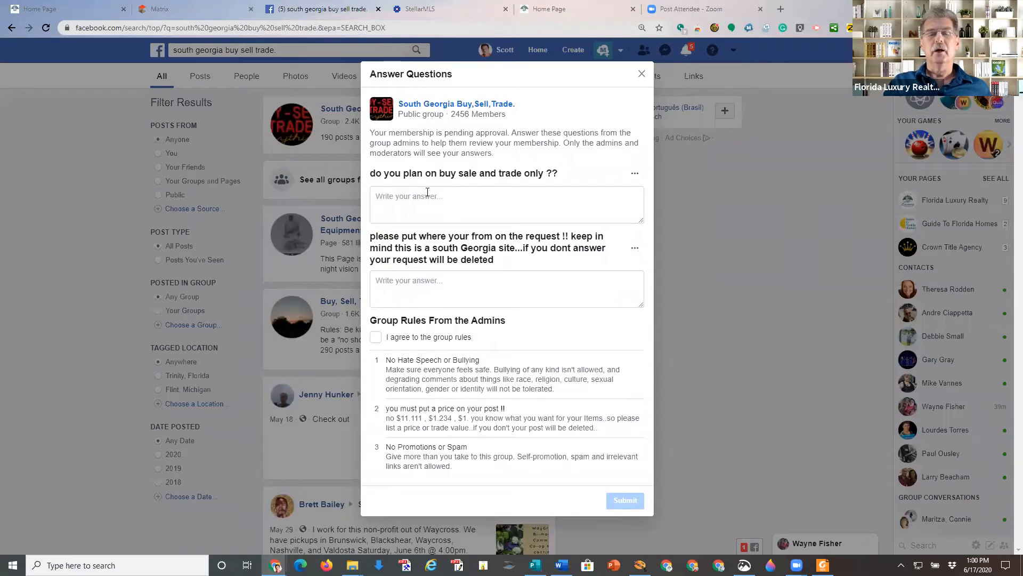
click(427, 193)
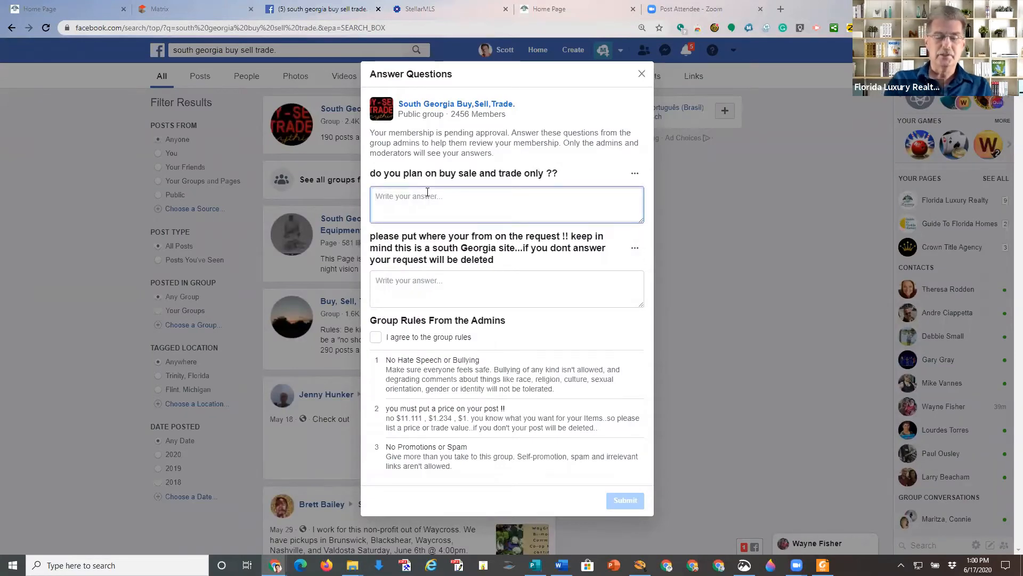
text(Yes)
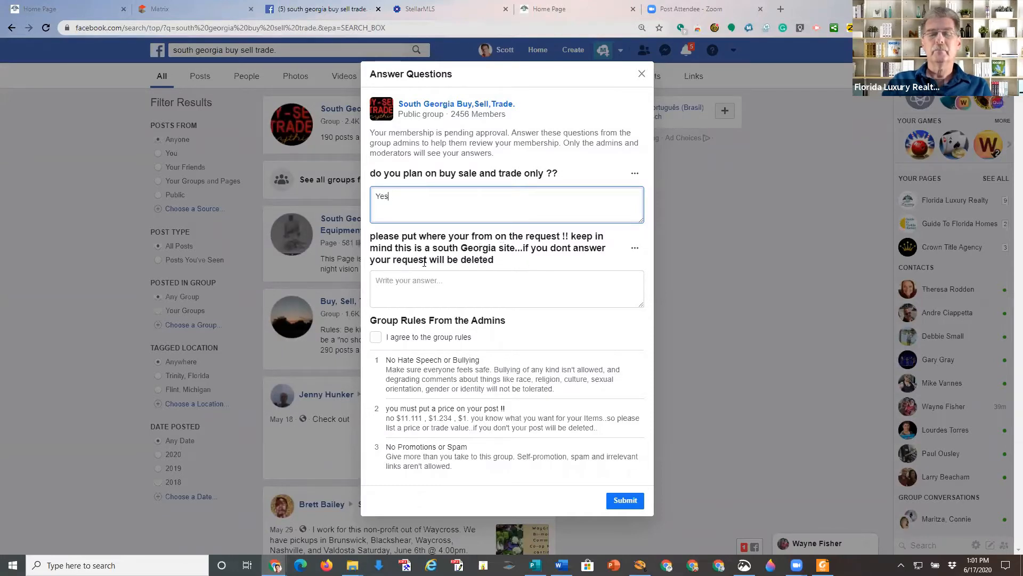
click(450, 291)
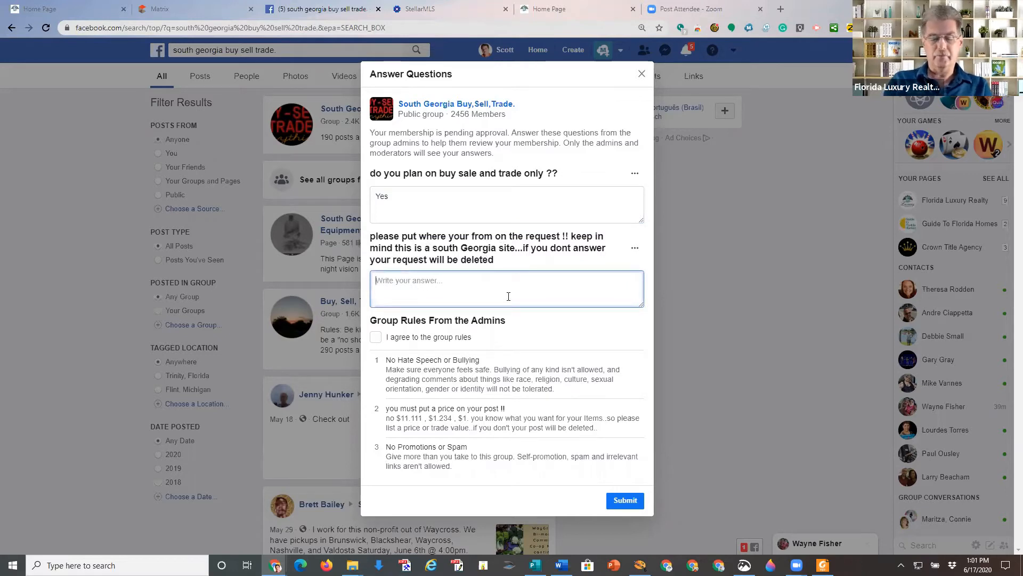
text(Florida)
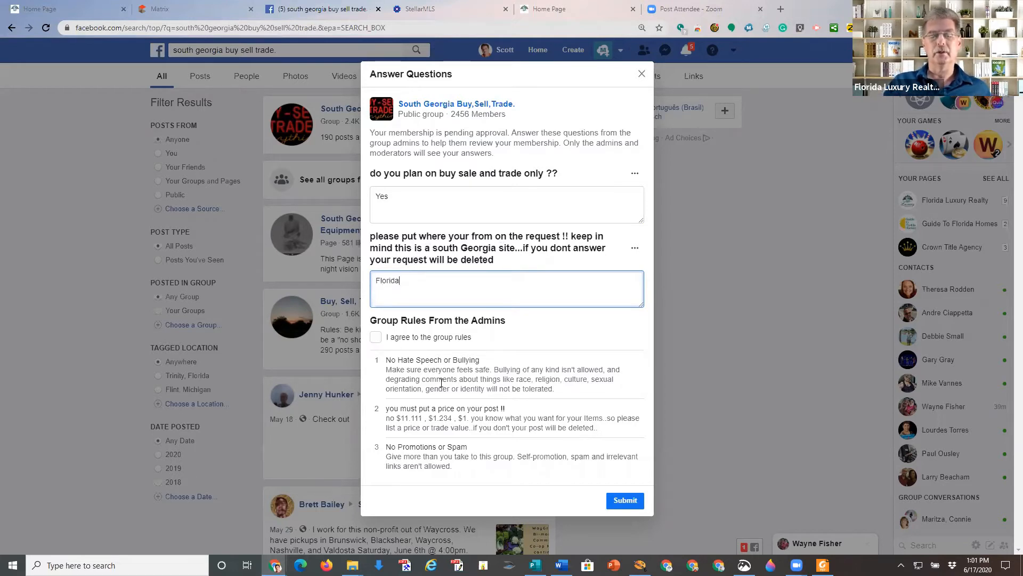
click(375, 337)
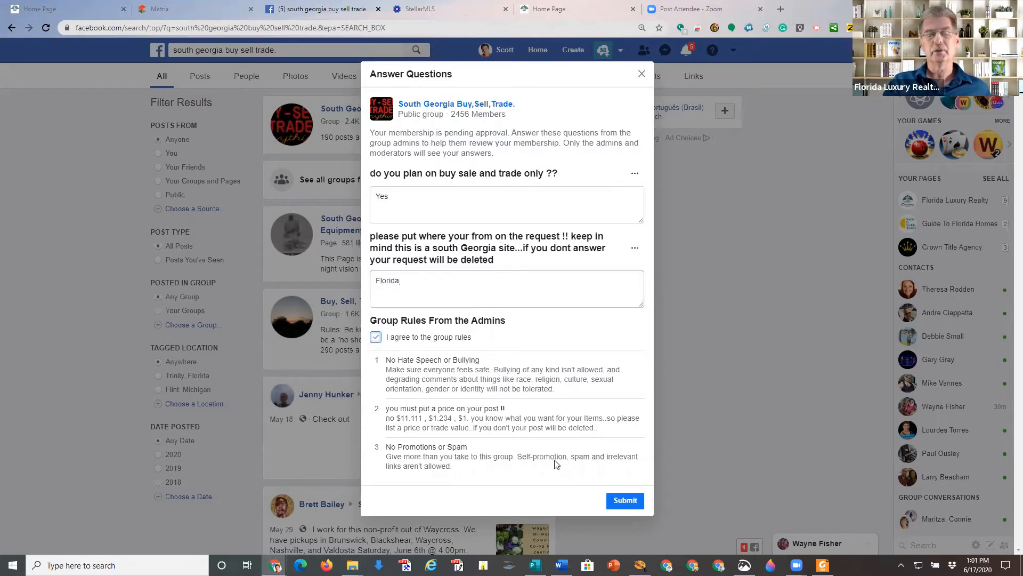
click(627, 499)
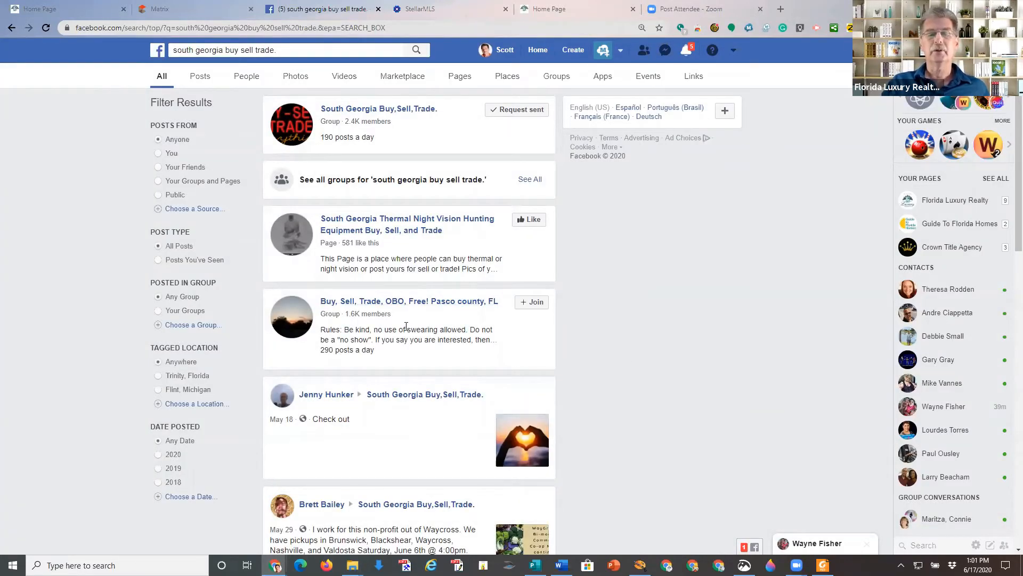
Close the group chat window and go back to the News Feed home page.
scroll(409, 325, down, 6)
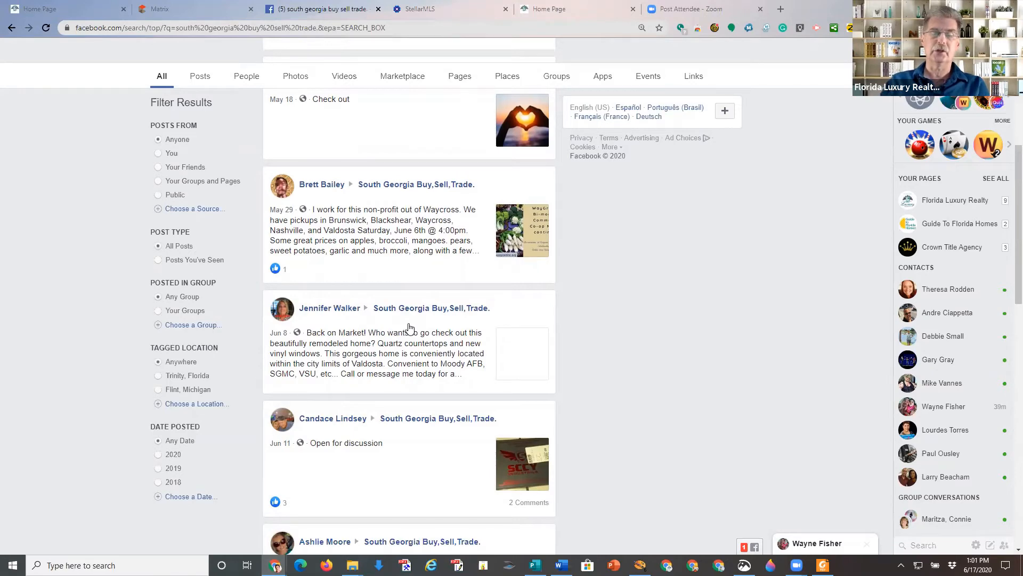
scroll(410, 327, down, 5)
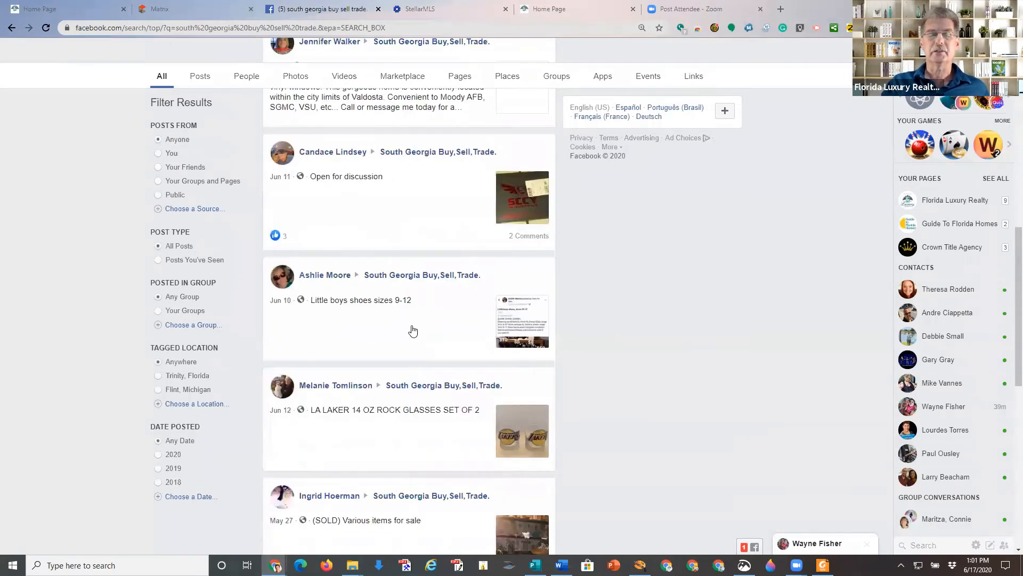
scroll(413, 330, up, 8)
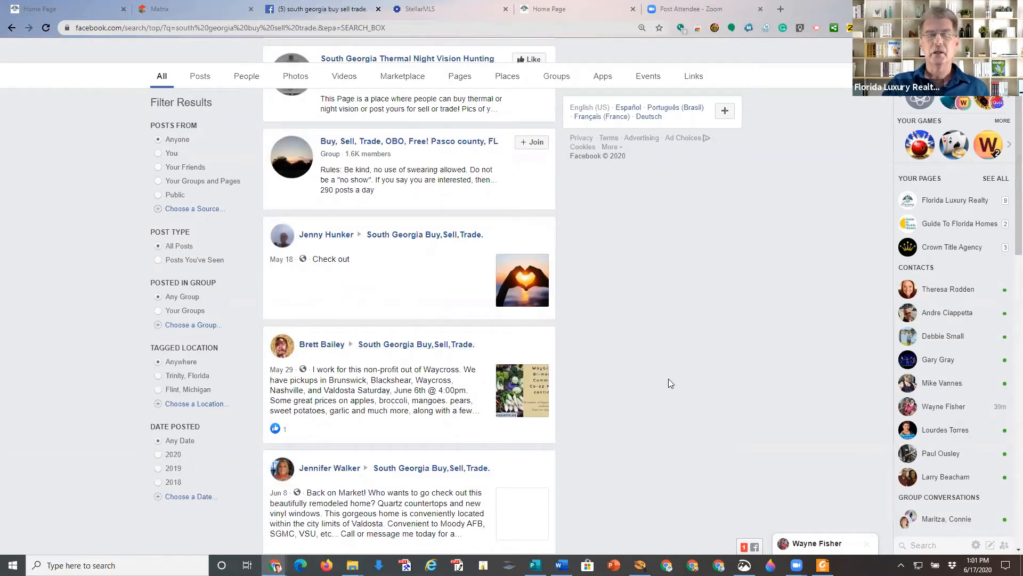
scroll(670, 383, down, 7)
scroll(671, 383, up, 10)
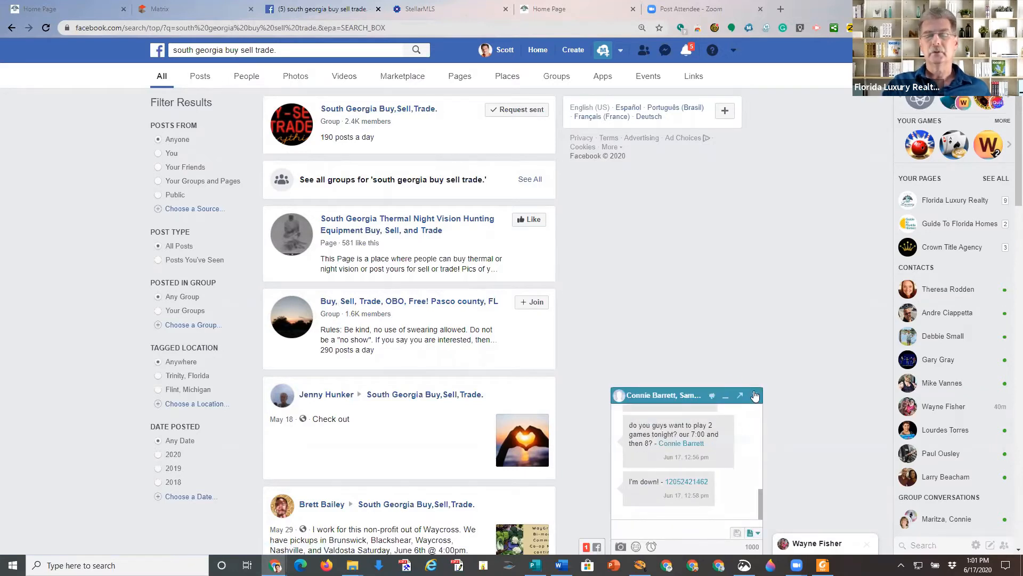
click(754, 395)
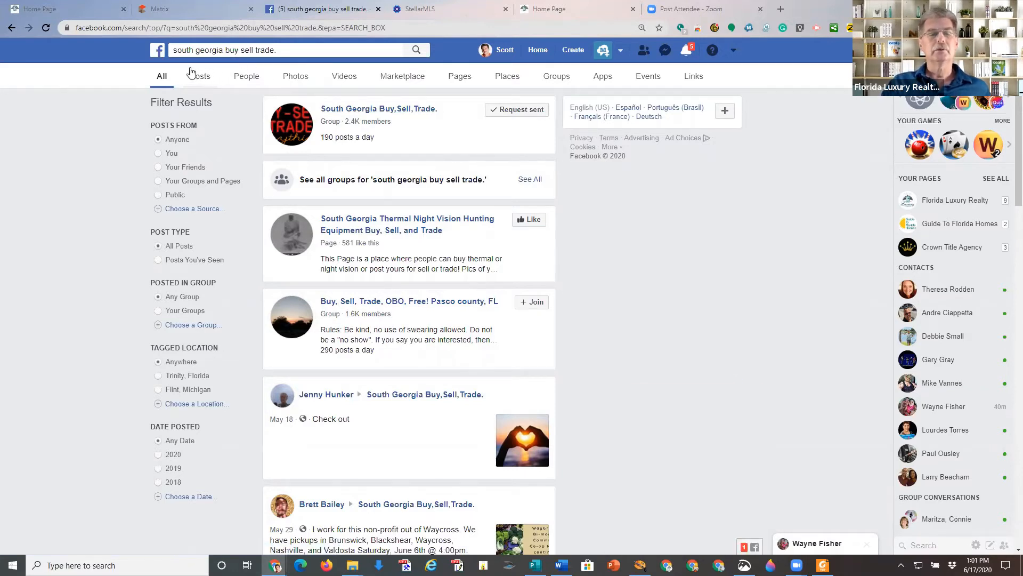
click(538, 51)
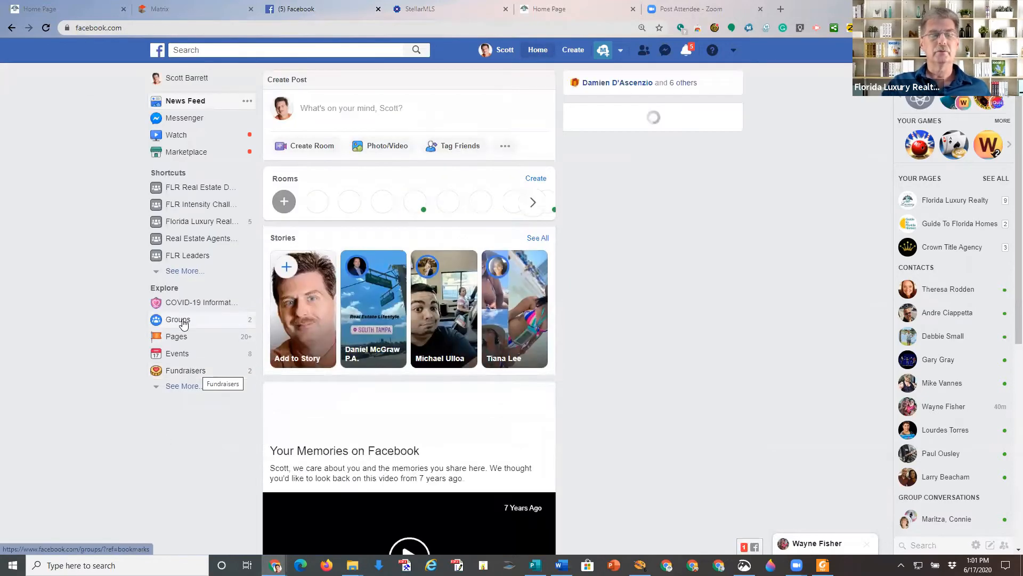
Open the joined group Real Estate Hernando and Sumter County FL from your groups list.
click(184, 321)
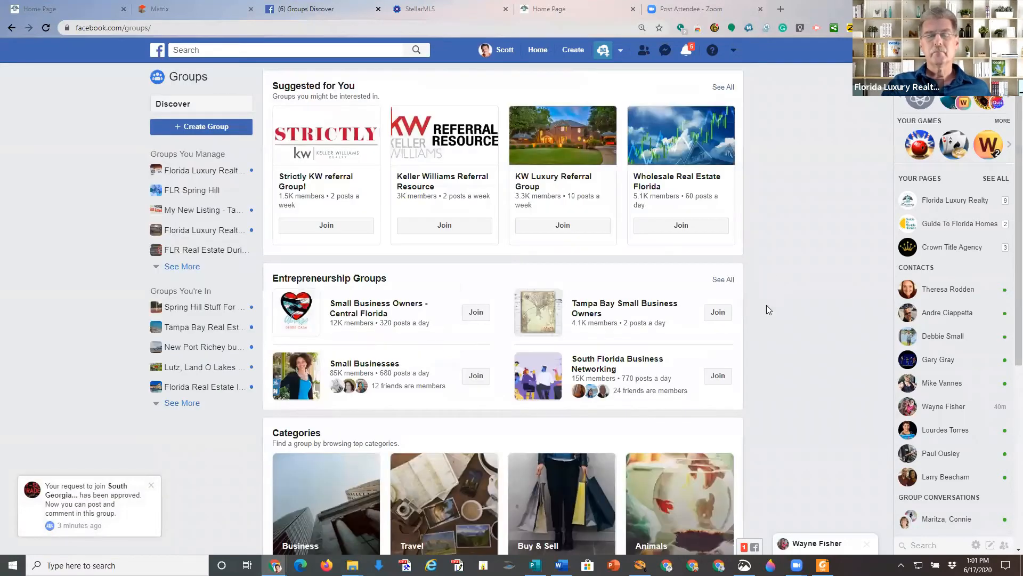
scroll(764, 317, down, 5)
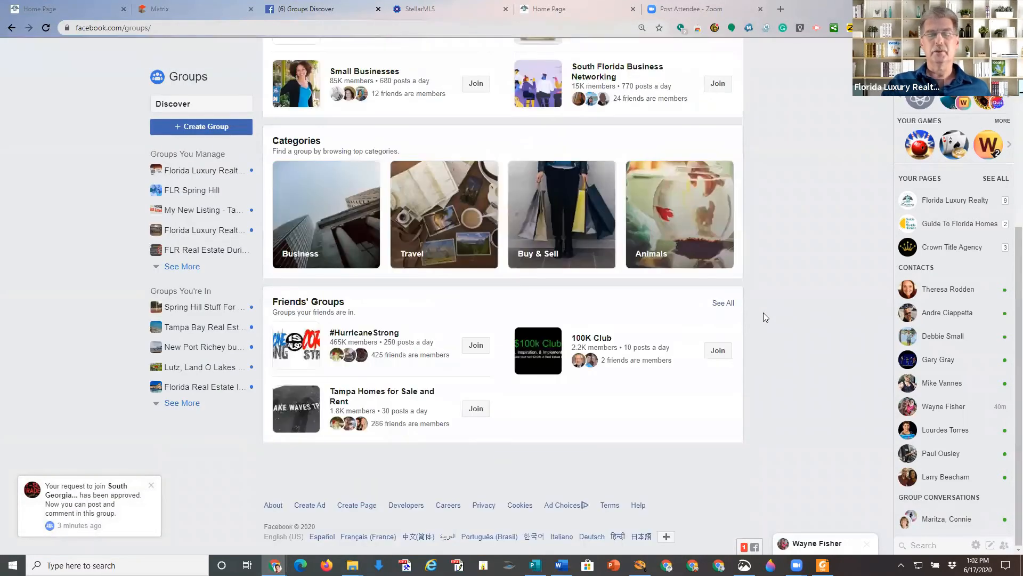
scroll(764, 317, up, 5)
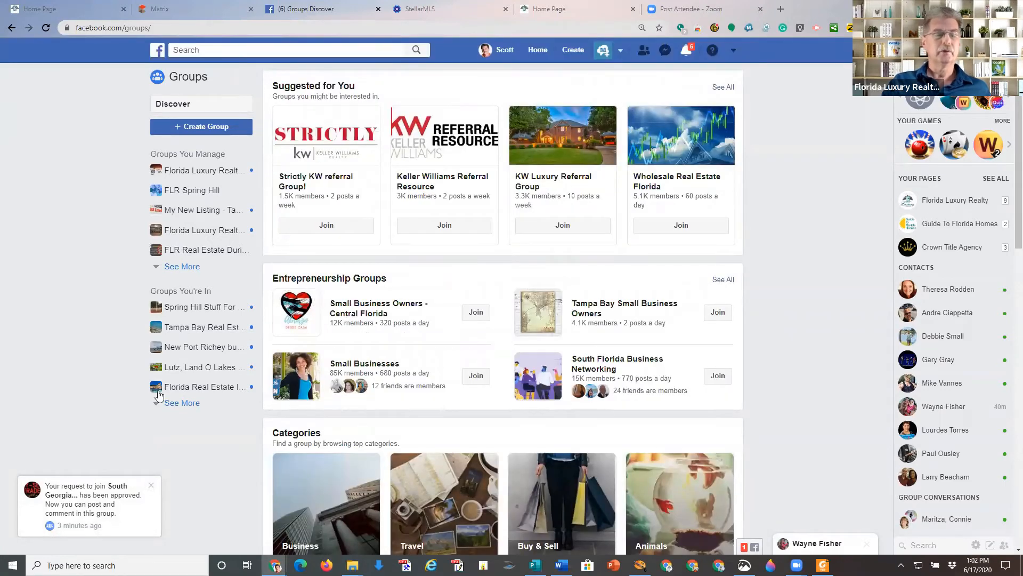
click(178, 403)
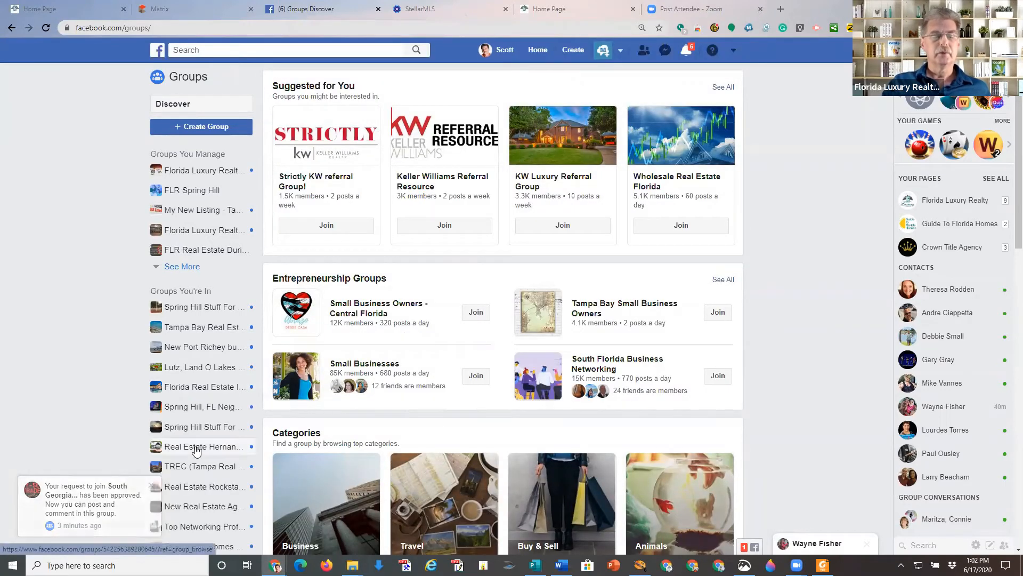
scroll(195, 440, down, 1)
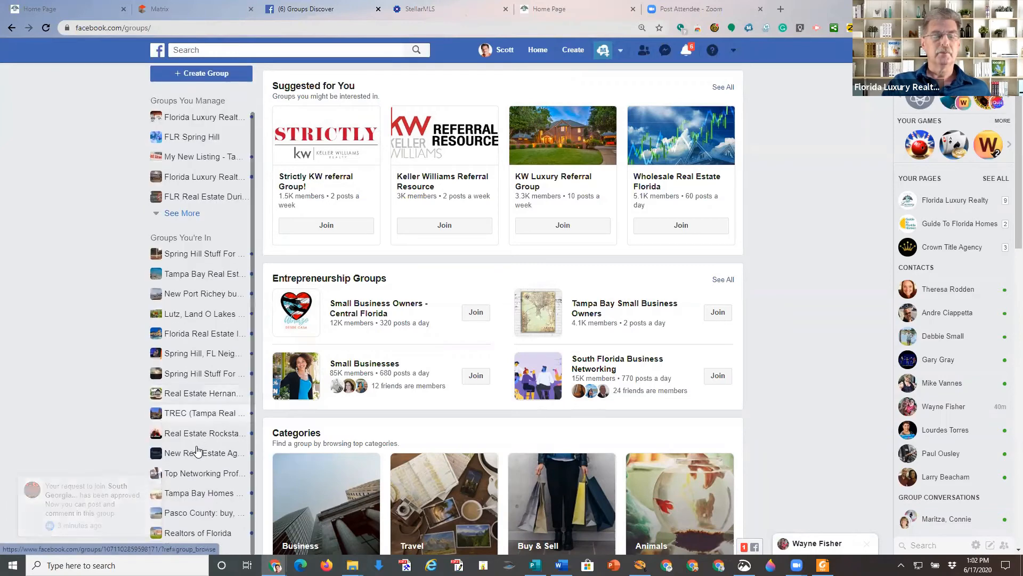
click(203, 398)
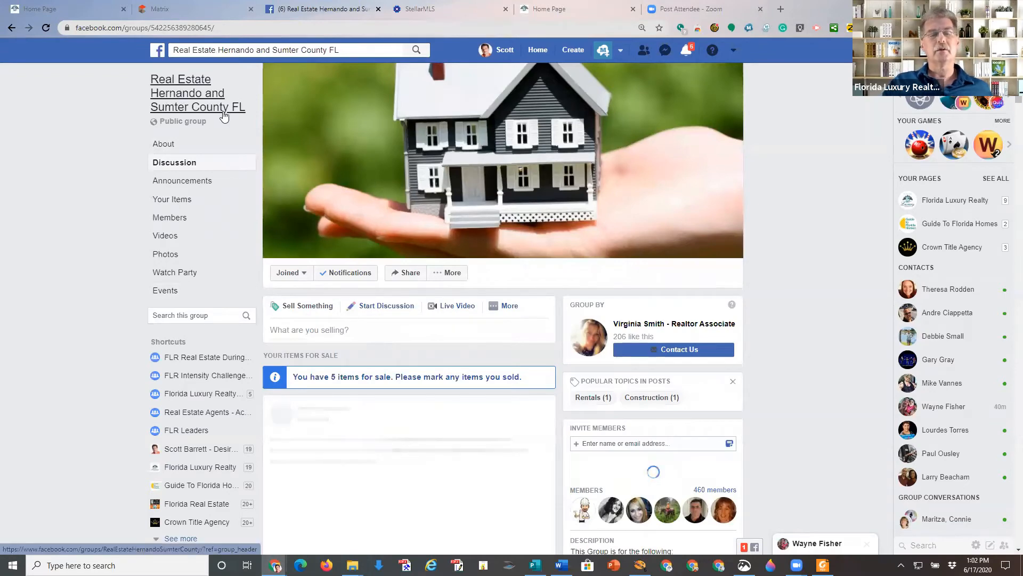
Start a for-sale post titled 'ENCHANTING 10 PRIVATE ESTATE WITH 3600 SQ. FT. HOME'.
click(306, 312)
click(304, 330)
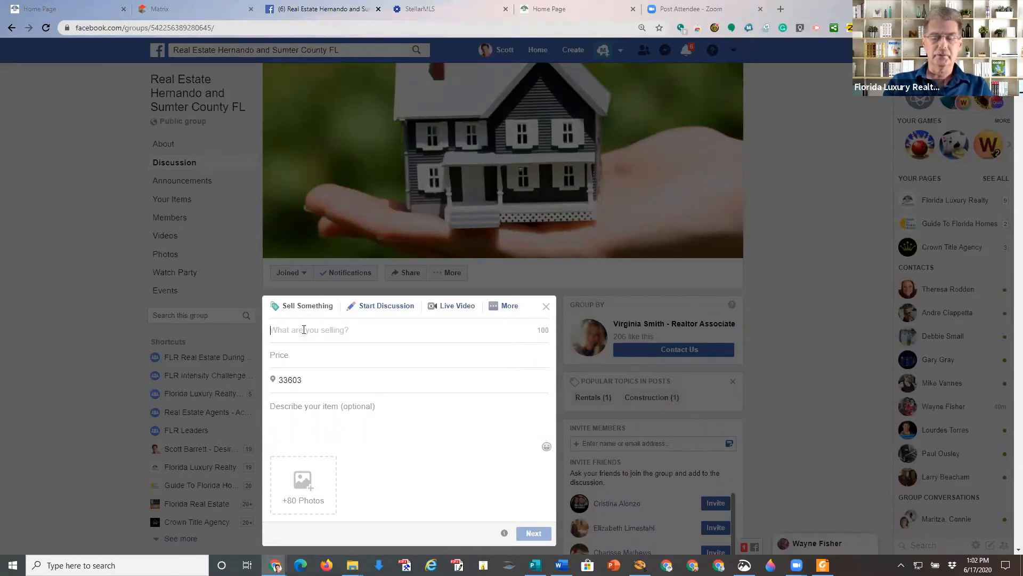
text(ENAHC)
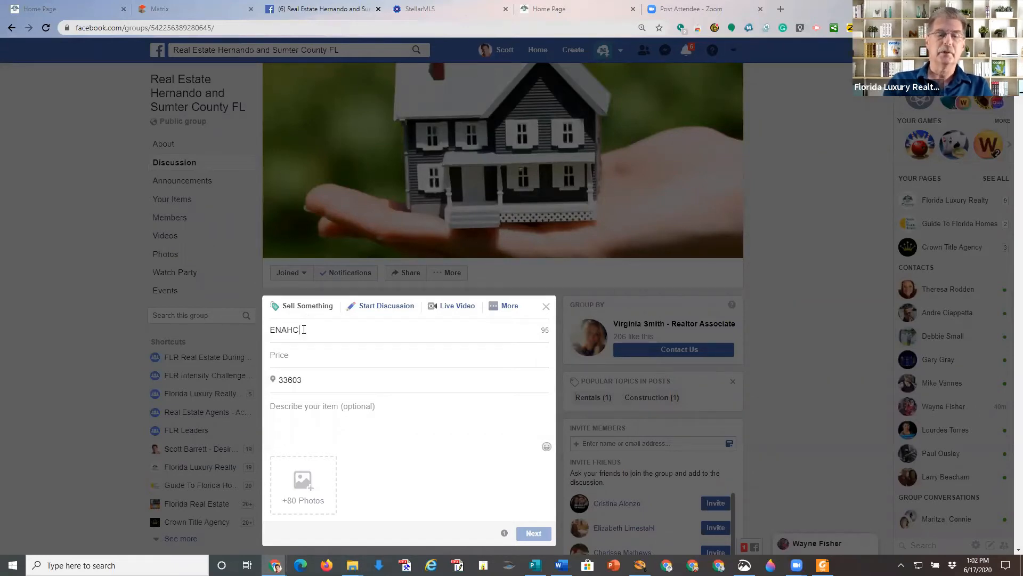
key(BackSpace)
key(BackSpace)
key(BackSpace)
text(CHANT)
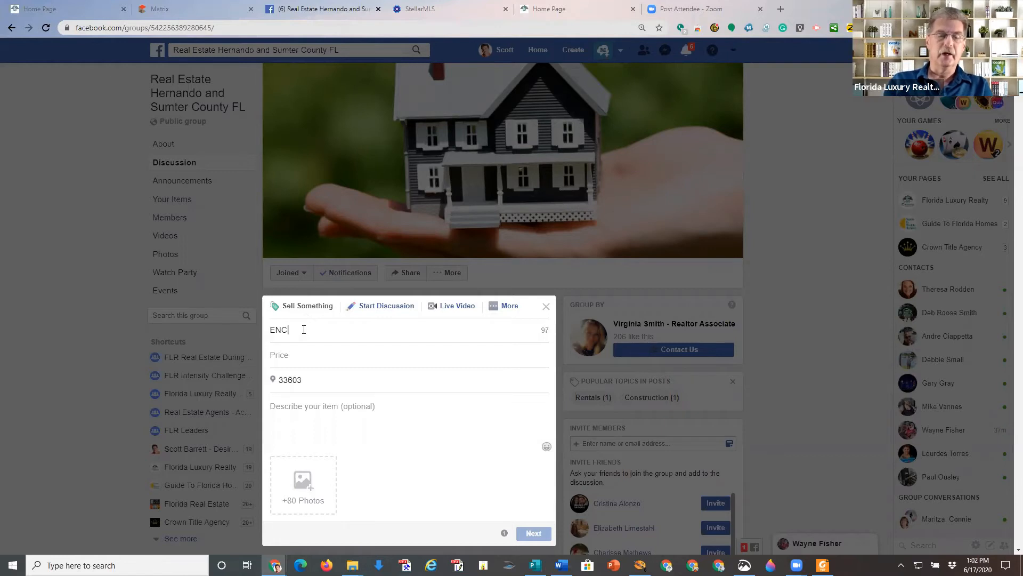
text(ING )
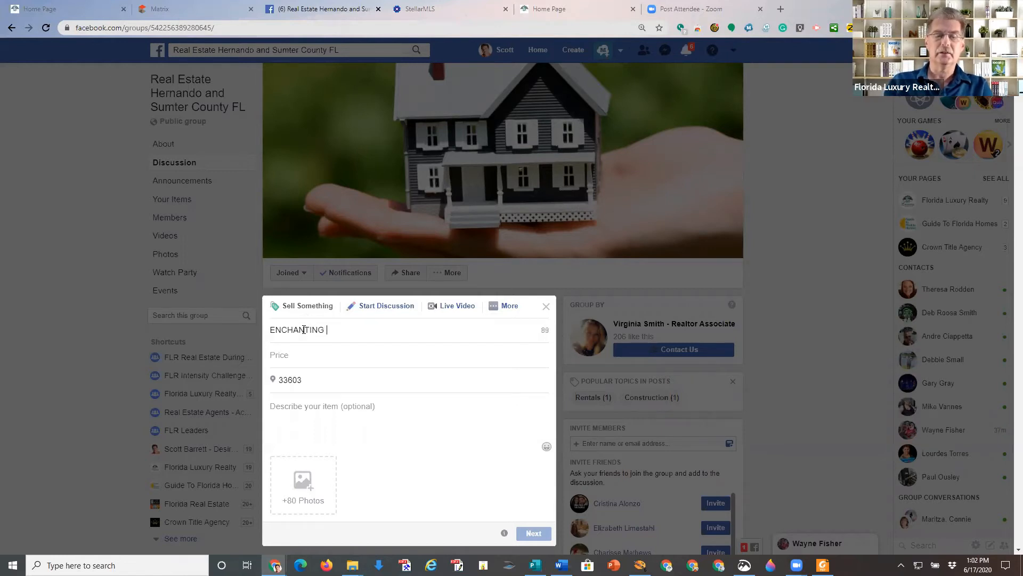
text(100)
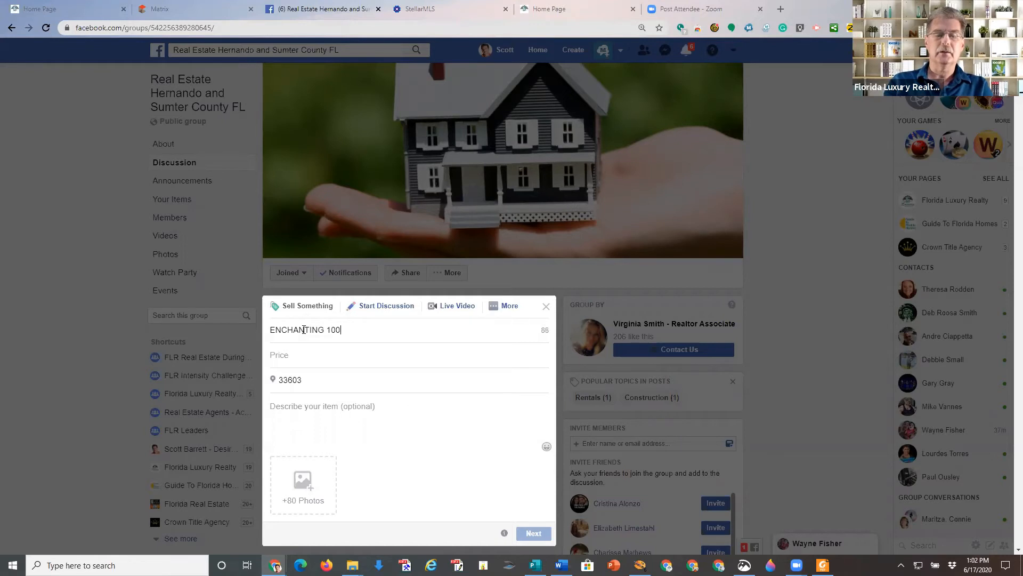
key(BackSpace)
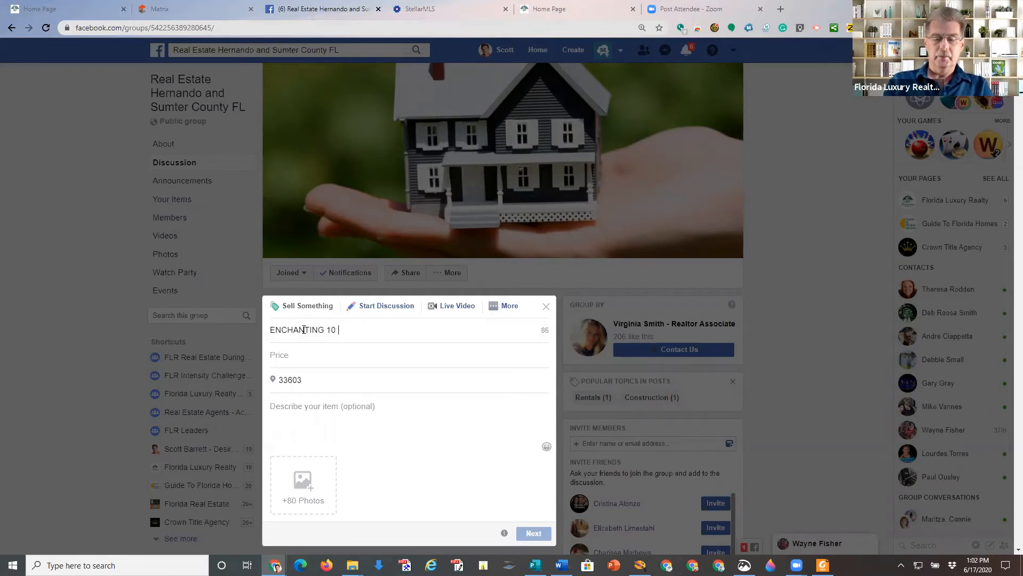
text(PRIVATE )
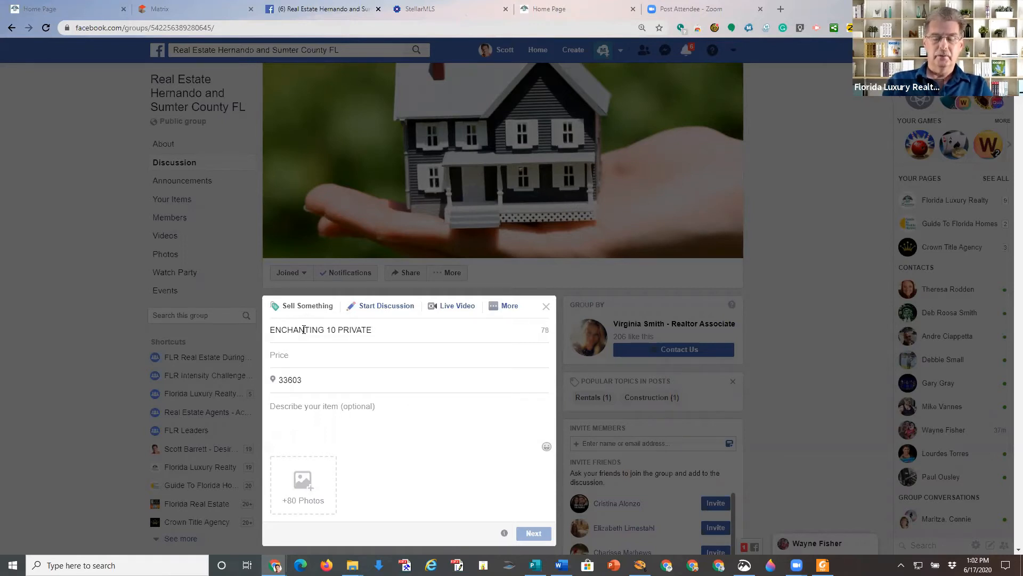
text(ESTATE)
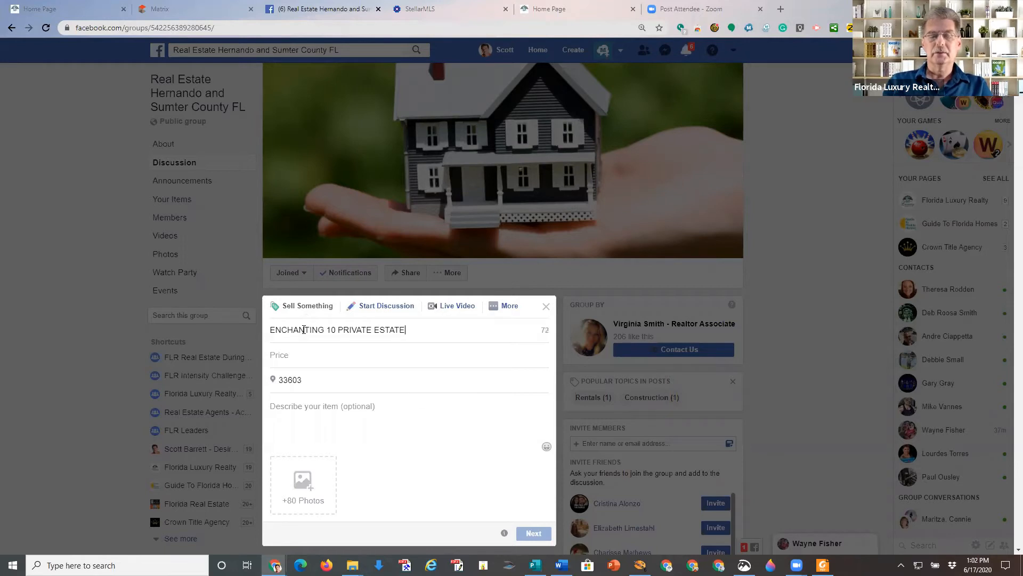
text( W)
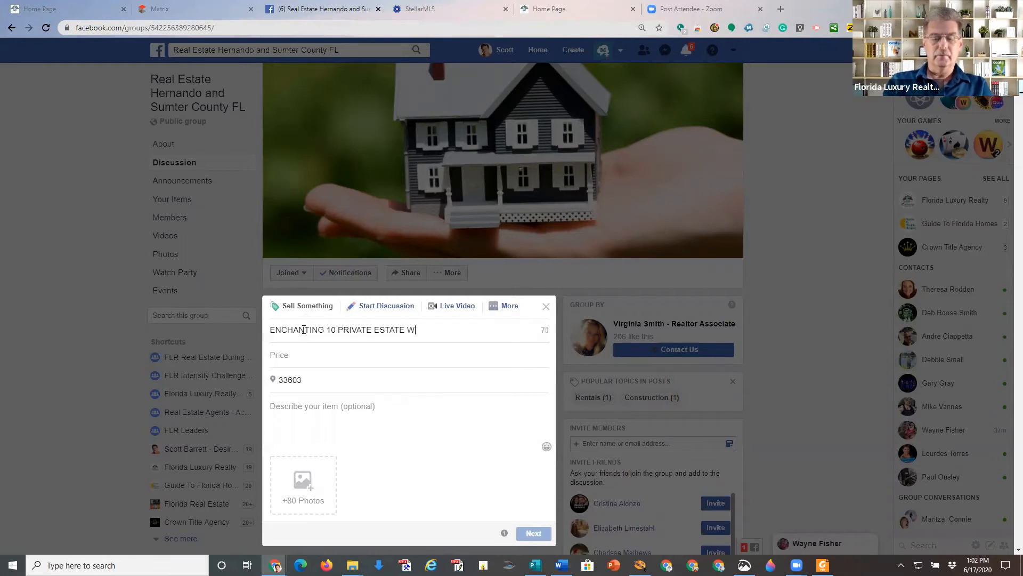
text(ITH 36)
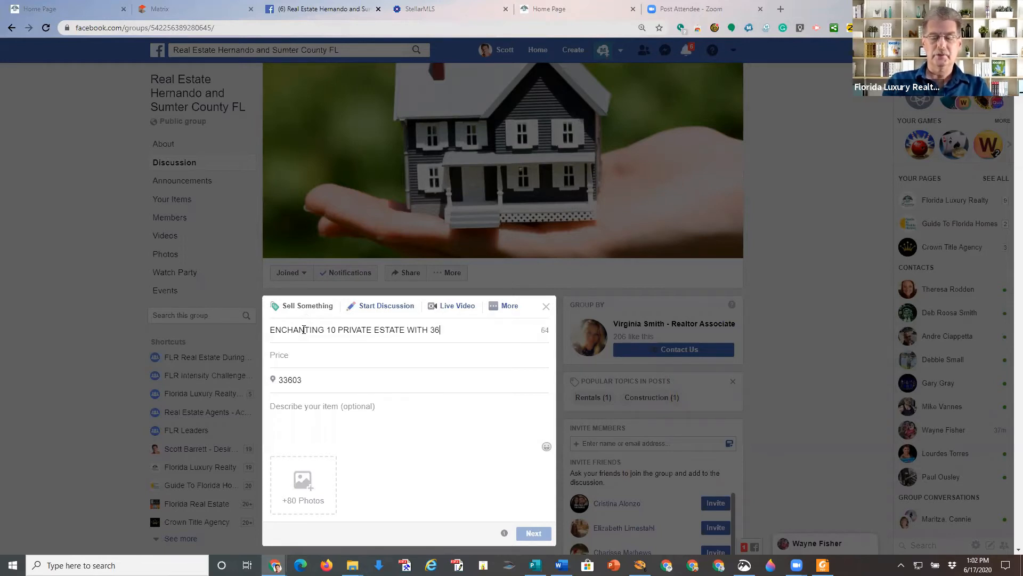
text(00 SQ.)
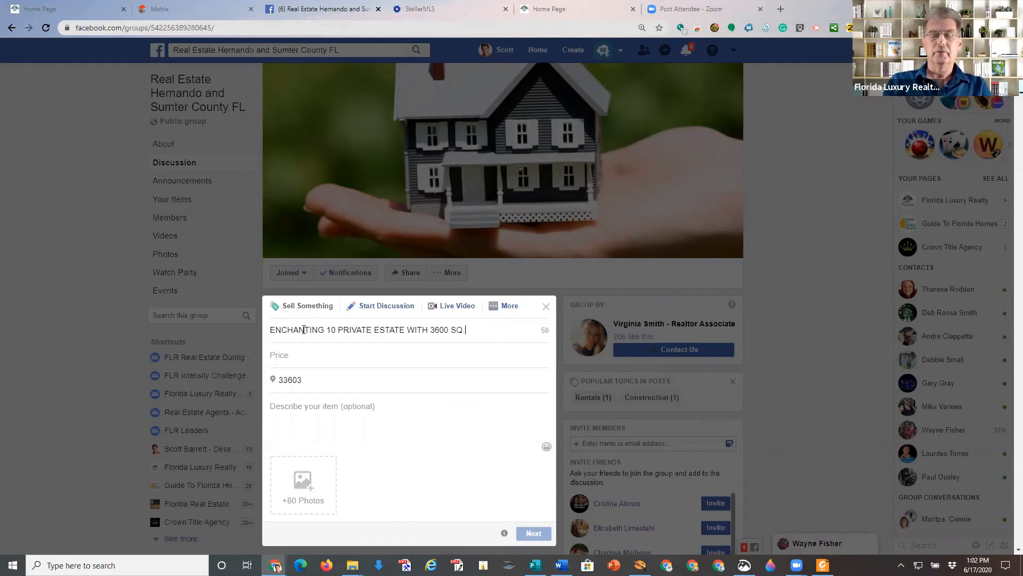
text( F)
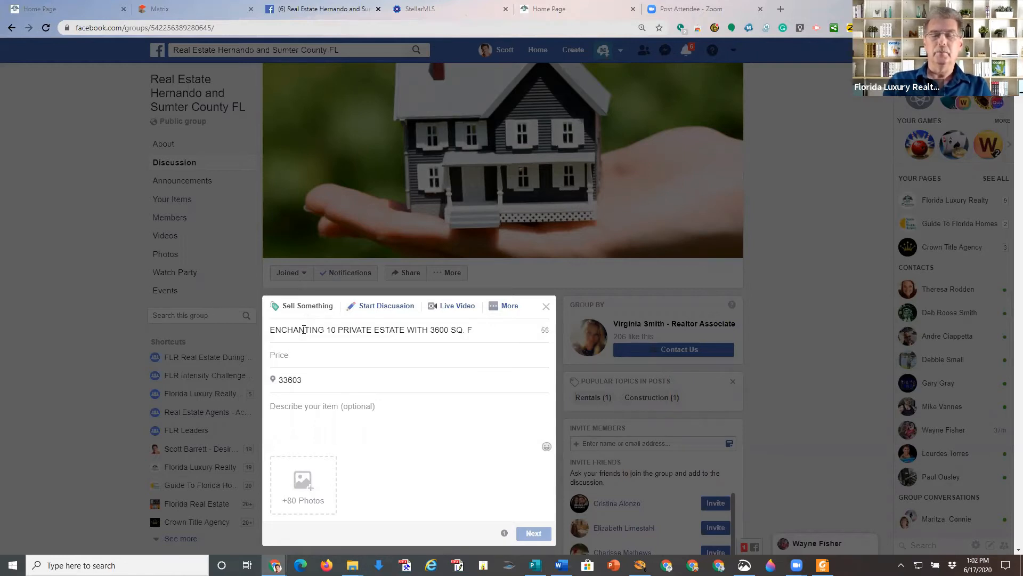
text(T. H)
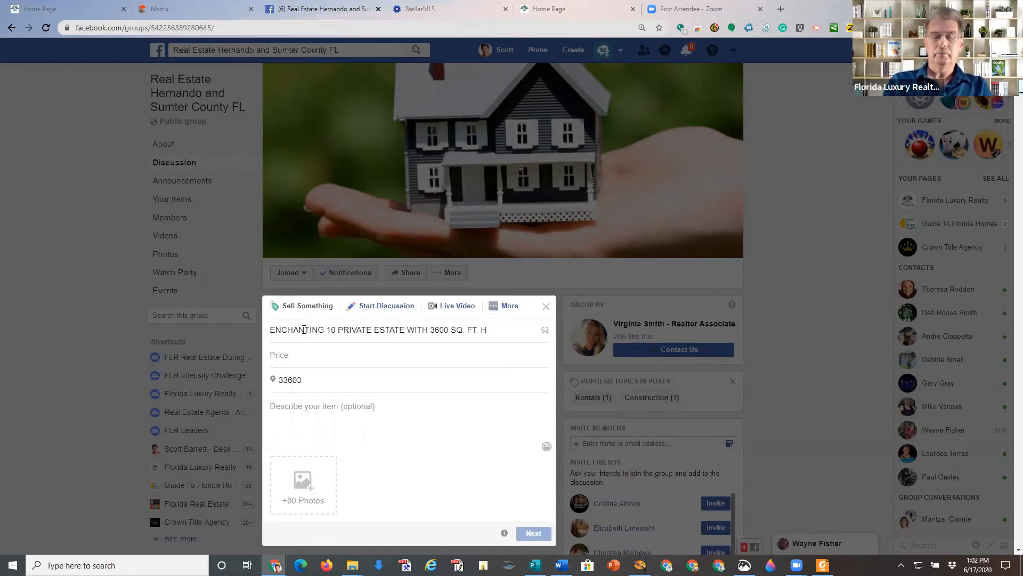
text(OME)
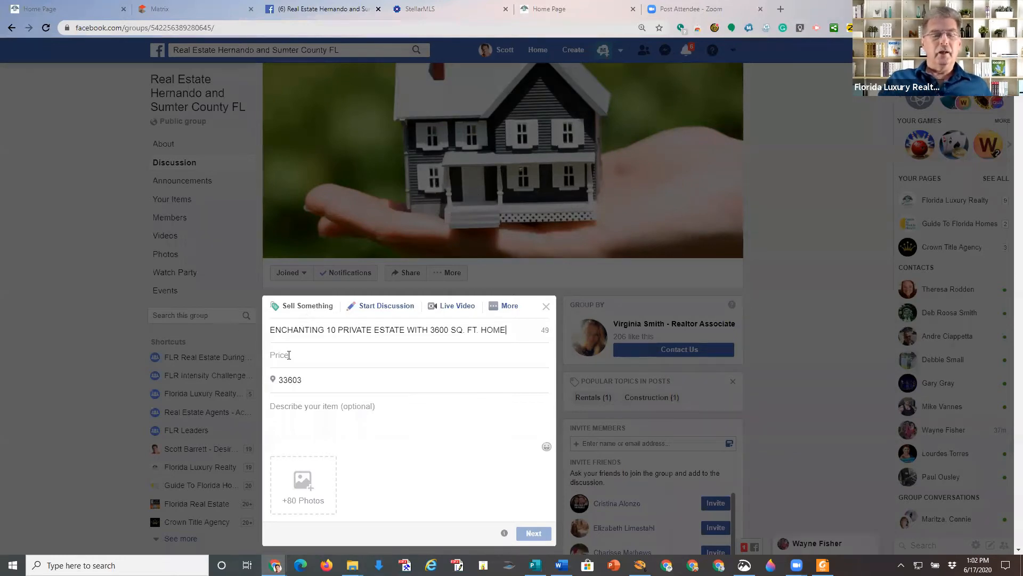
Set the listing price to 600000 and the ZIP code to 34601.
click(305, 352)
text(6000000)
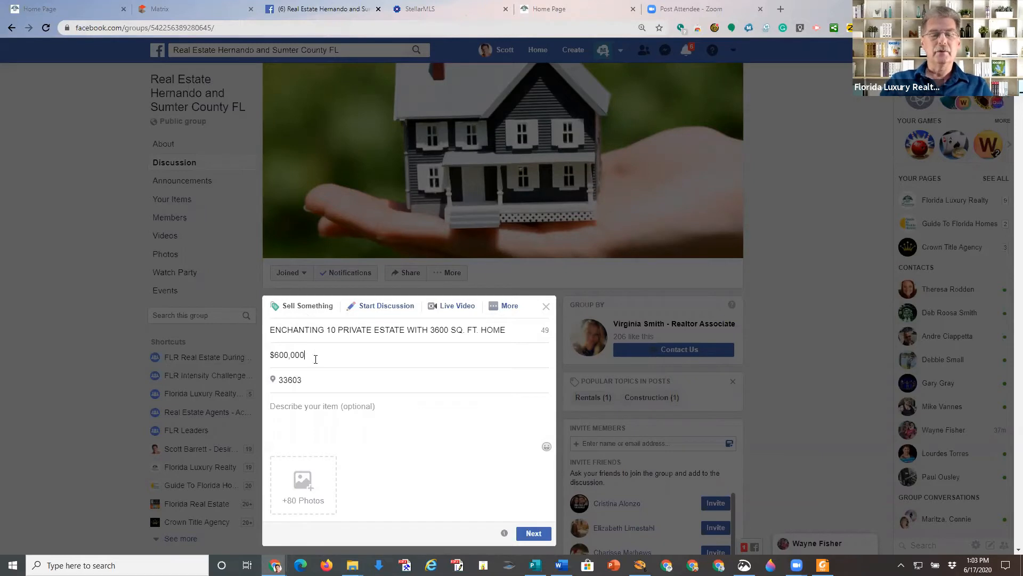
key(BackSpace)
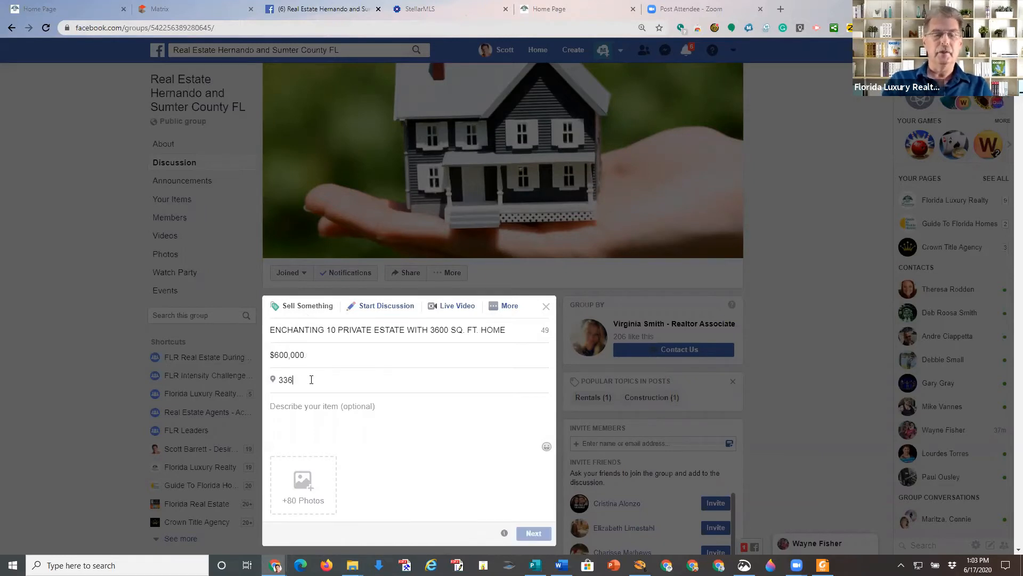
key(BackSpace)
key(BackSpace)
key(BackSpace)
text(3)
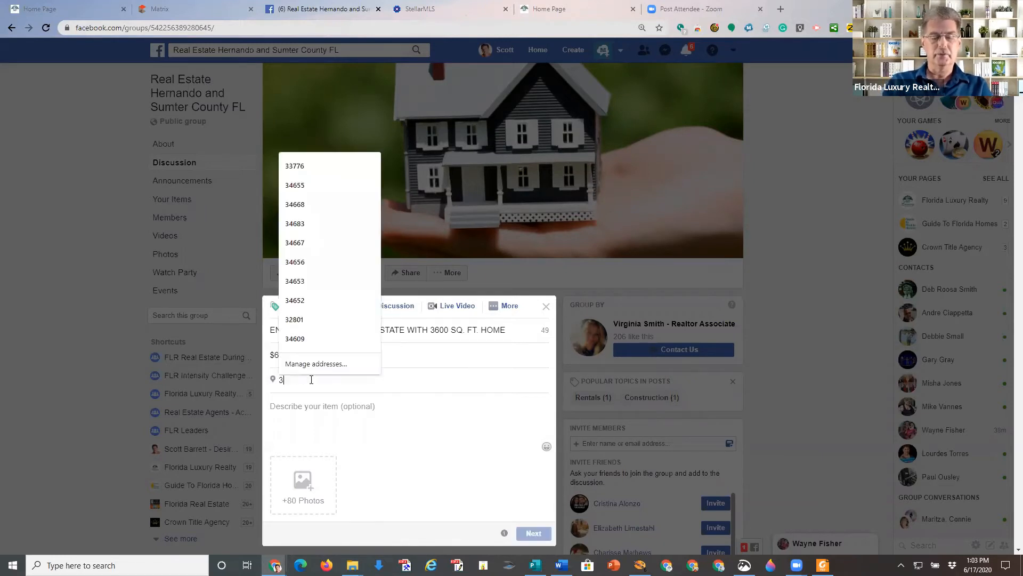
text(4601)
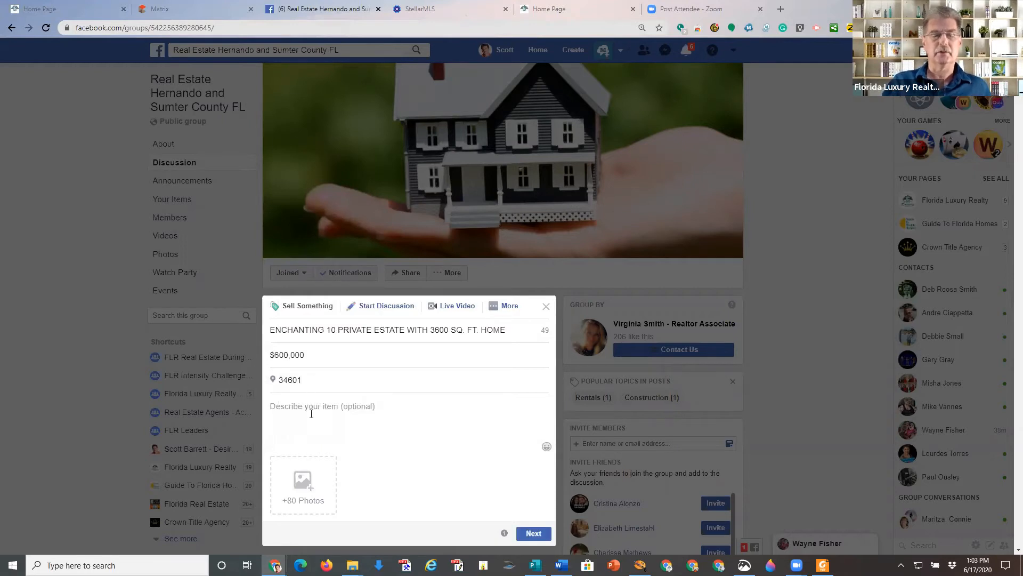
click(310, 412)
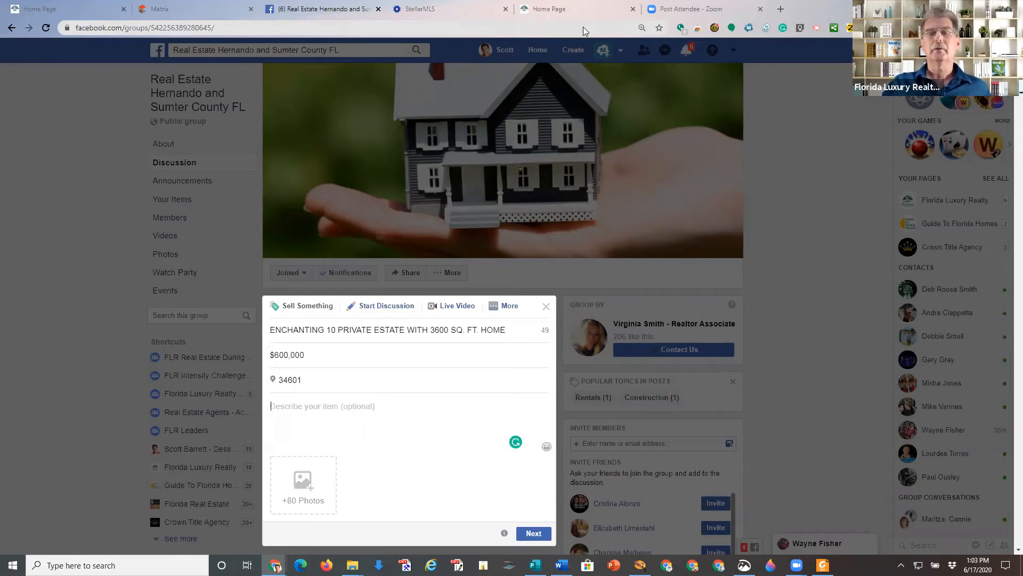
click(571, 8)
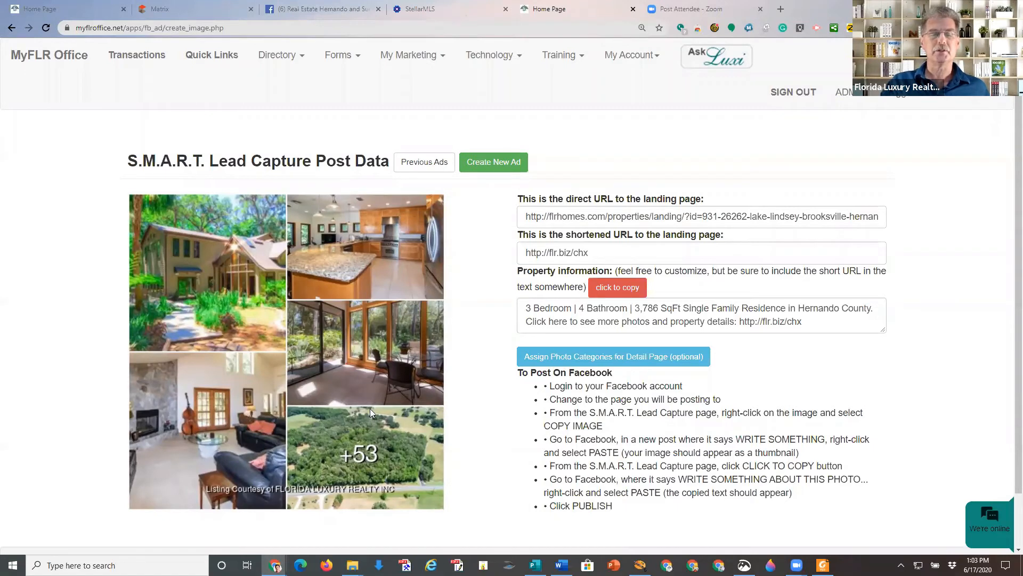
right_click(342, 275)
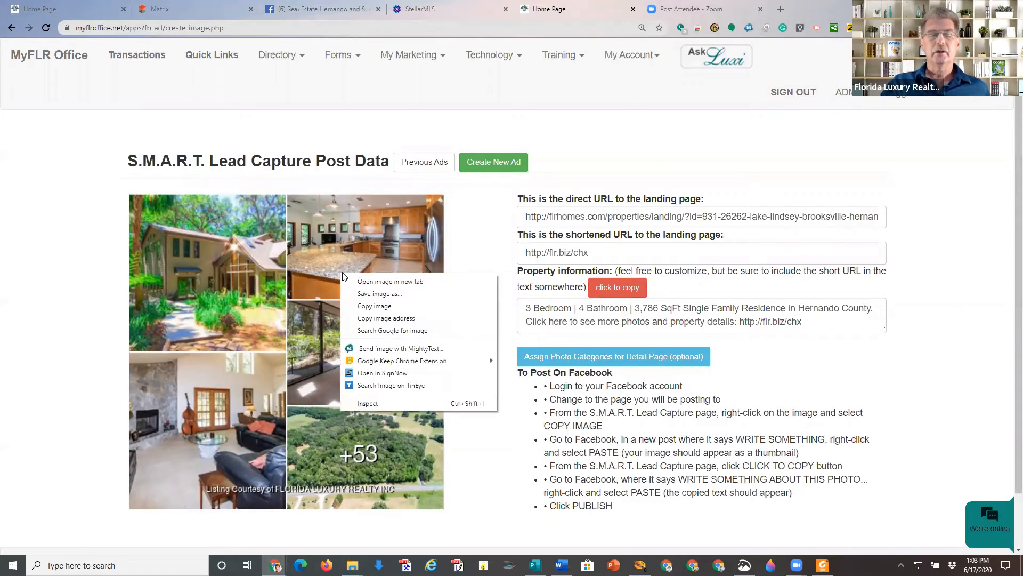
click(374, 306)
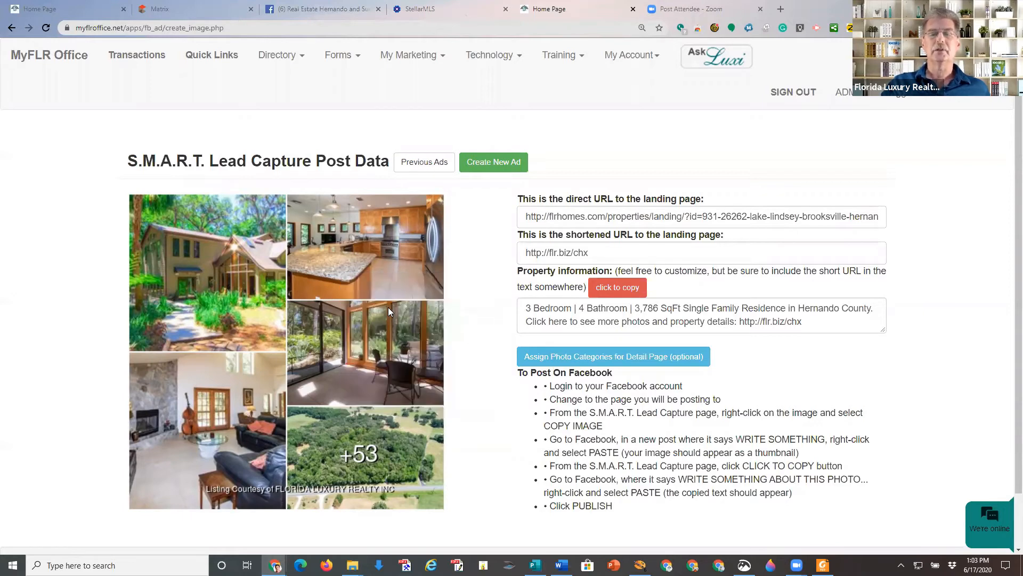
click(322, 9)
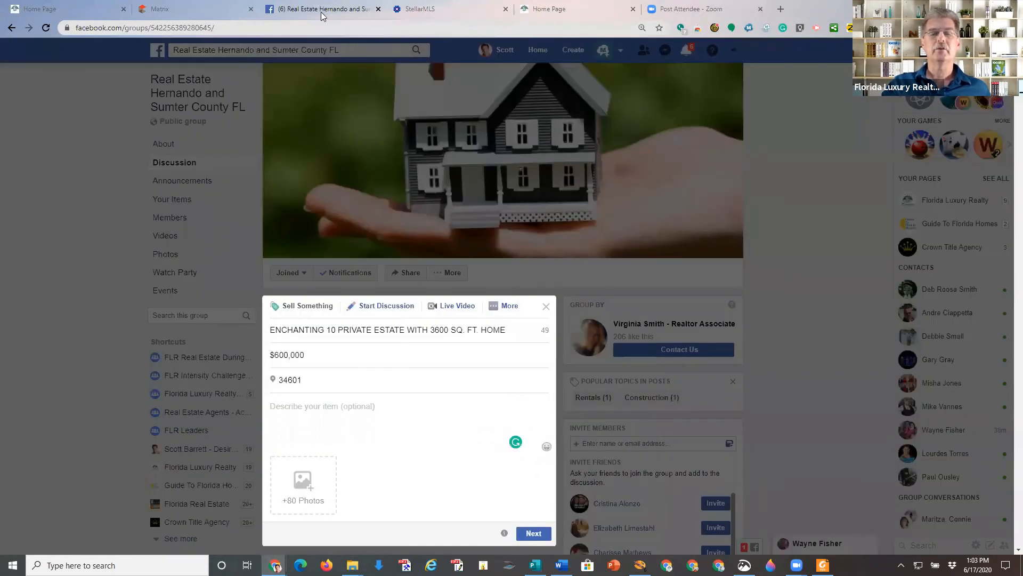
Paste the copied property photo collage into the sale listing draft.
click(273, 405)
right_click(279, 408)
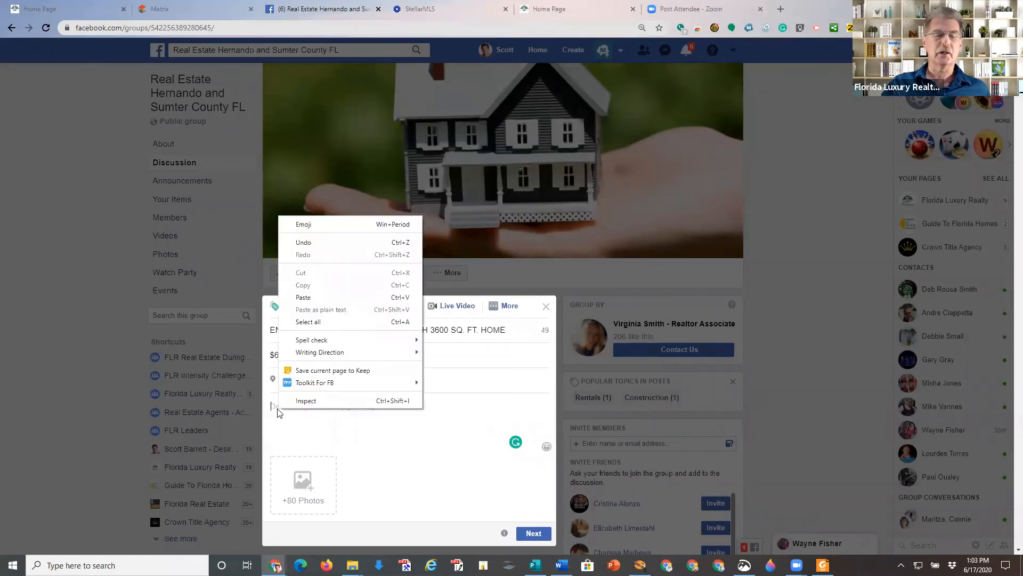
click(338, 296)
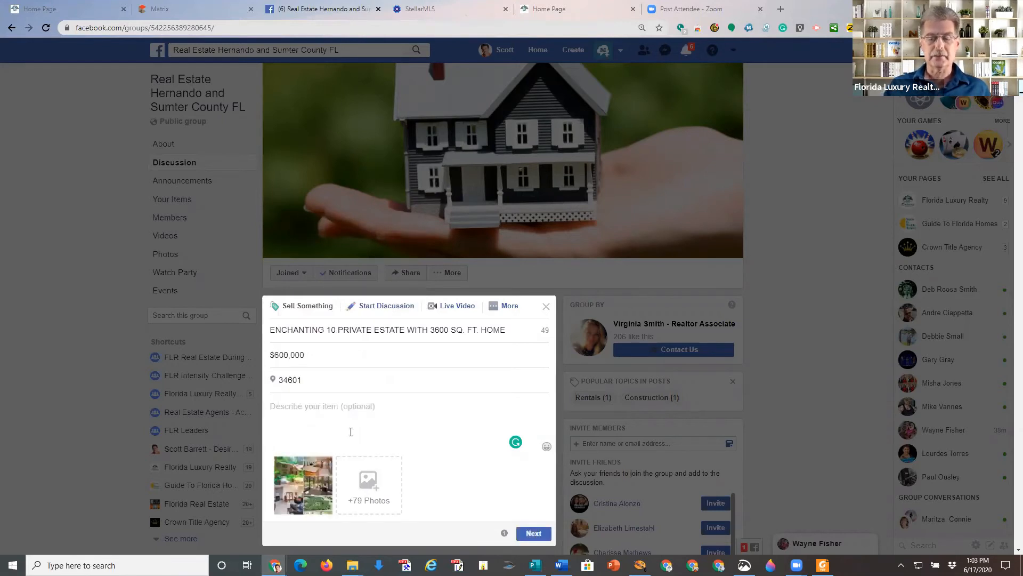
click(557, 6)
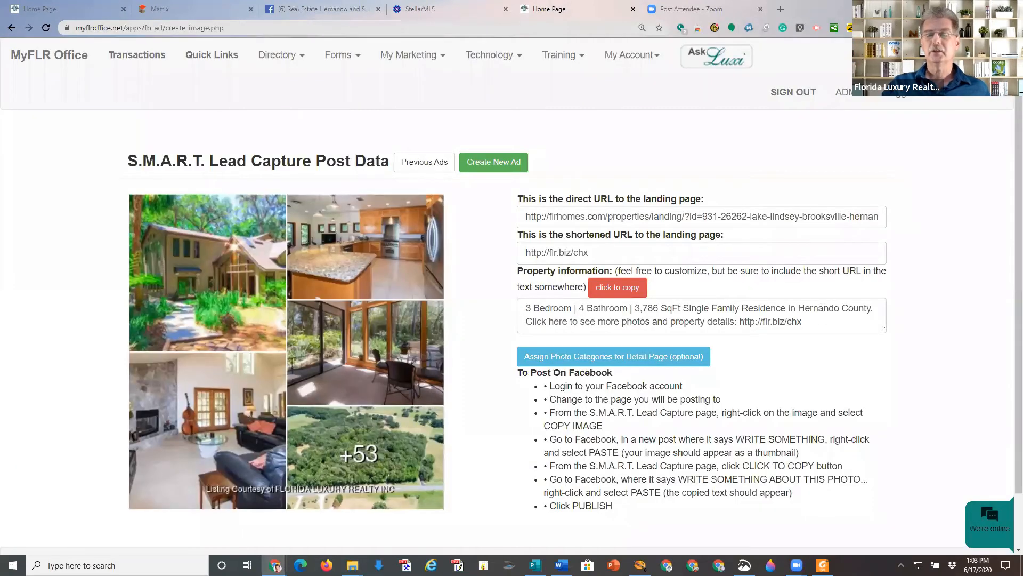
drag(774, 326, 523, 302)
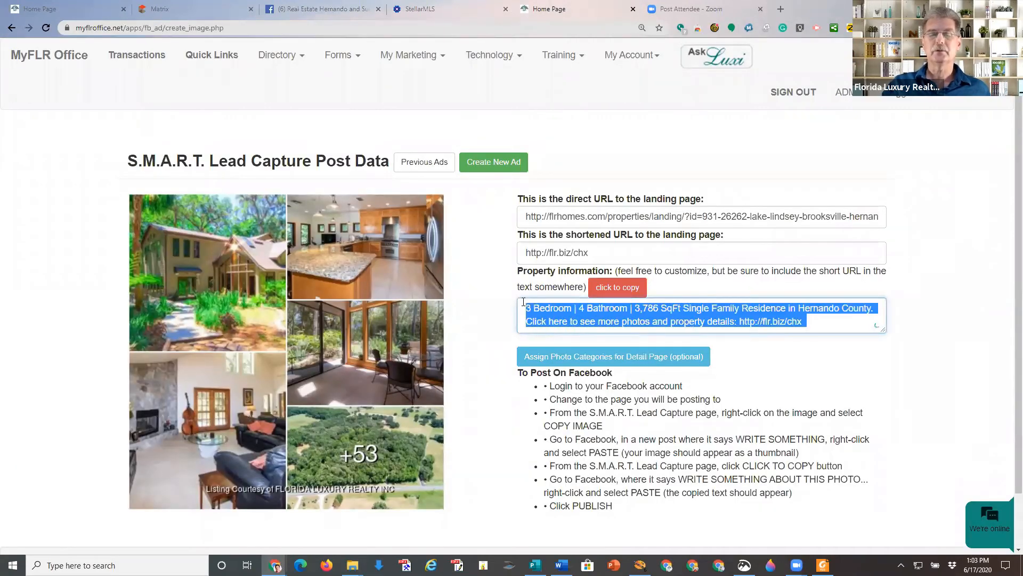
right_click(536, 313)
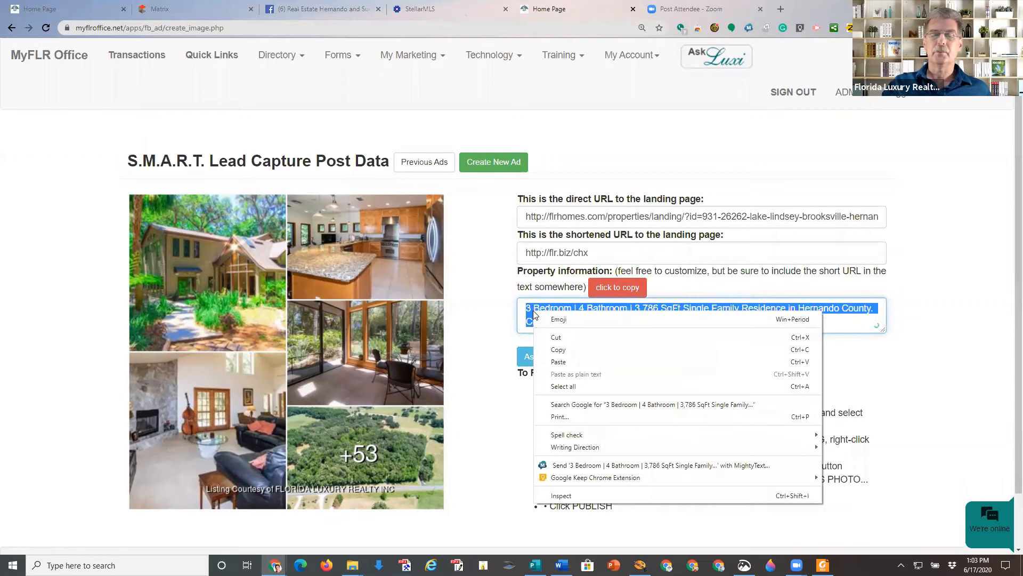
click(561, 350)
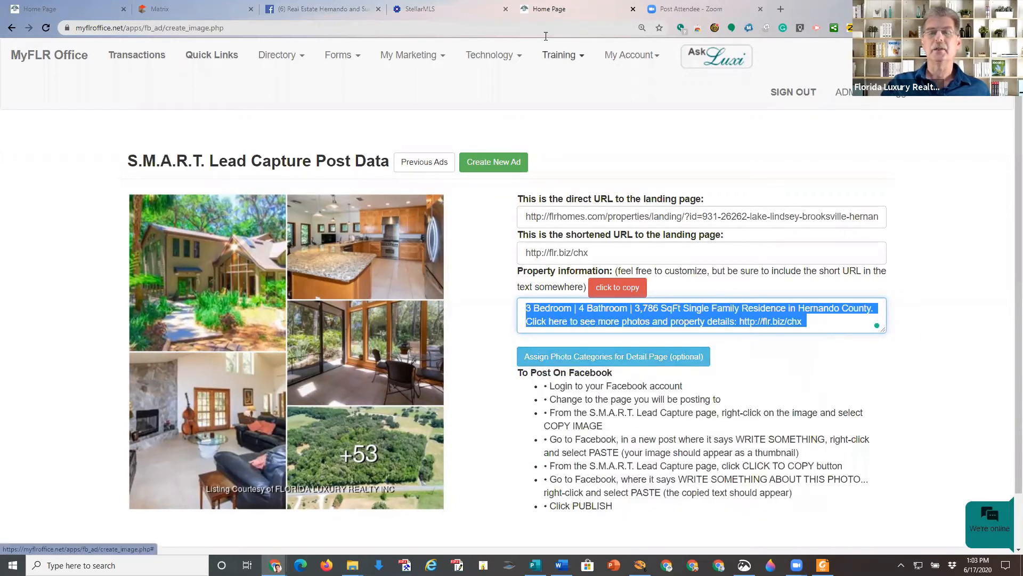
Paste the 3 Bedroom | 4 Bathroom property description into the listing and proceed to audience selection.
click(320, 12)
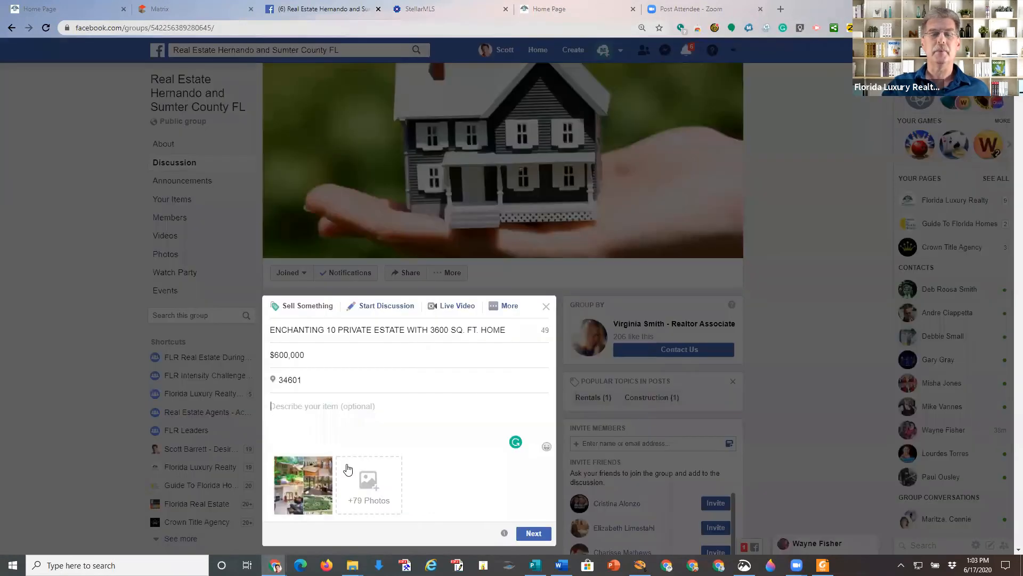
right_click(305, 404)
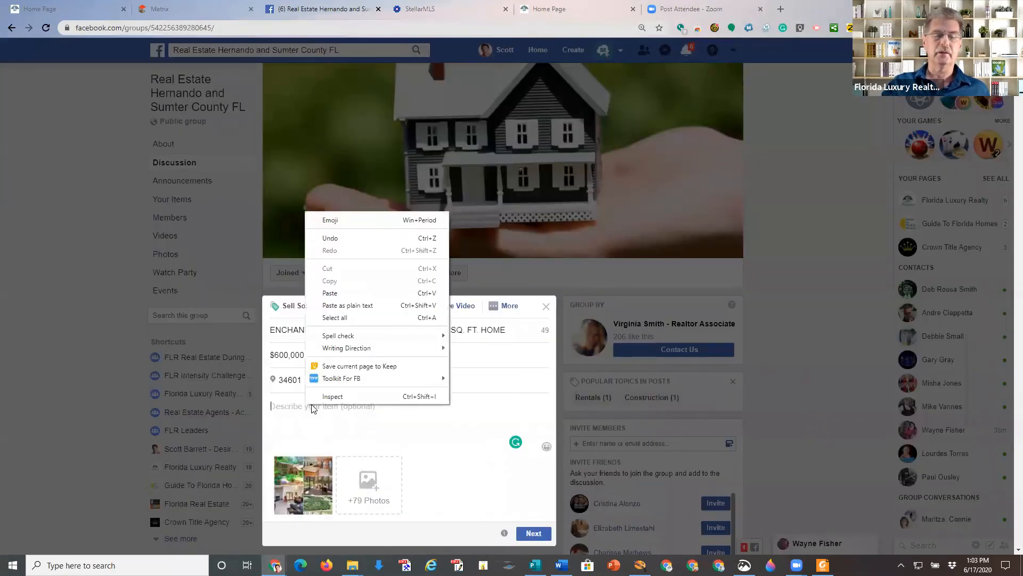
click(343, 298)
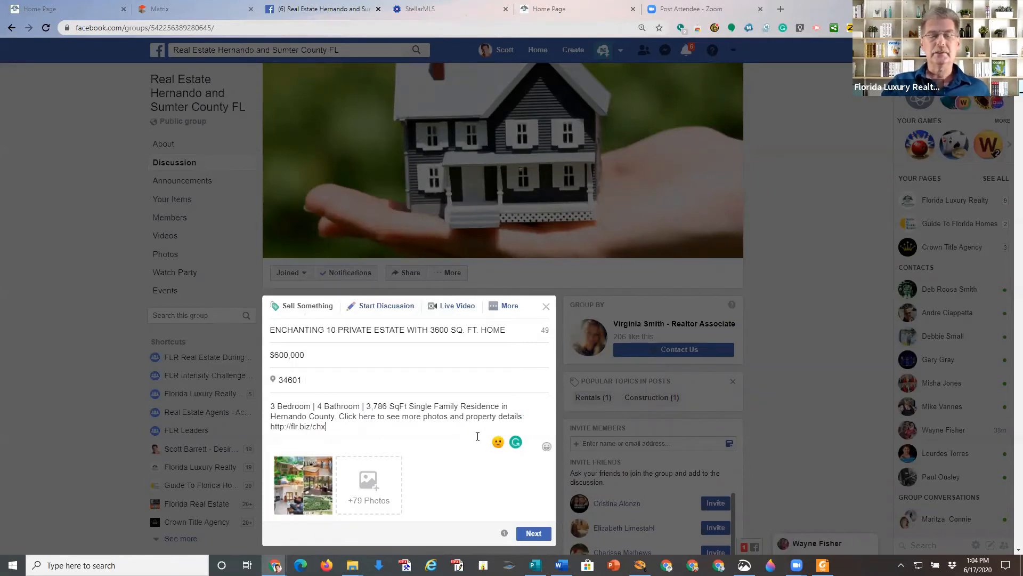
scroll(409, 363, down, 2)
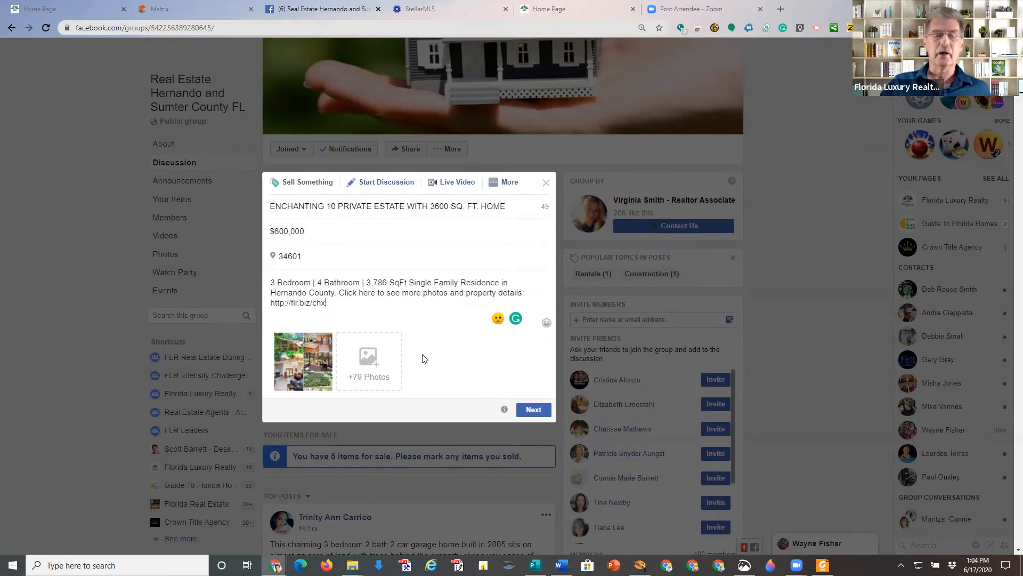
click(534, 411)
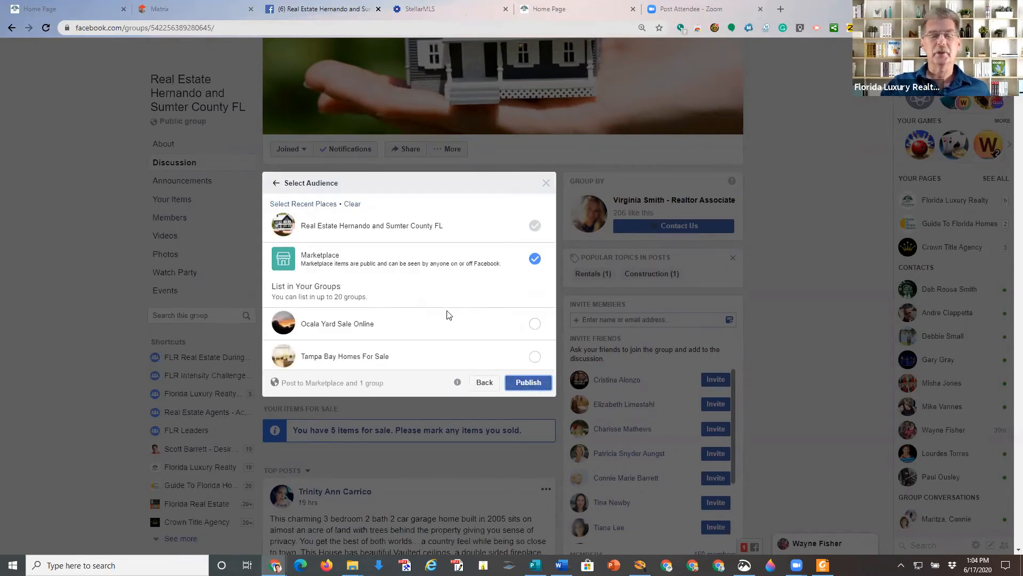
Add Ocala Yard Sale Online, the ATLANTA buy/sell group and South Georgia Buy,Sell,Trade to the audience.
scroll(446, 314, down, 2)
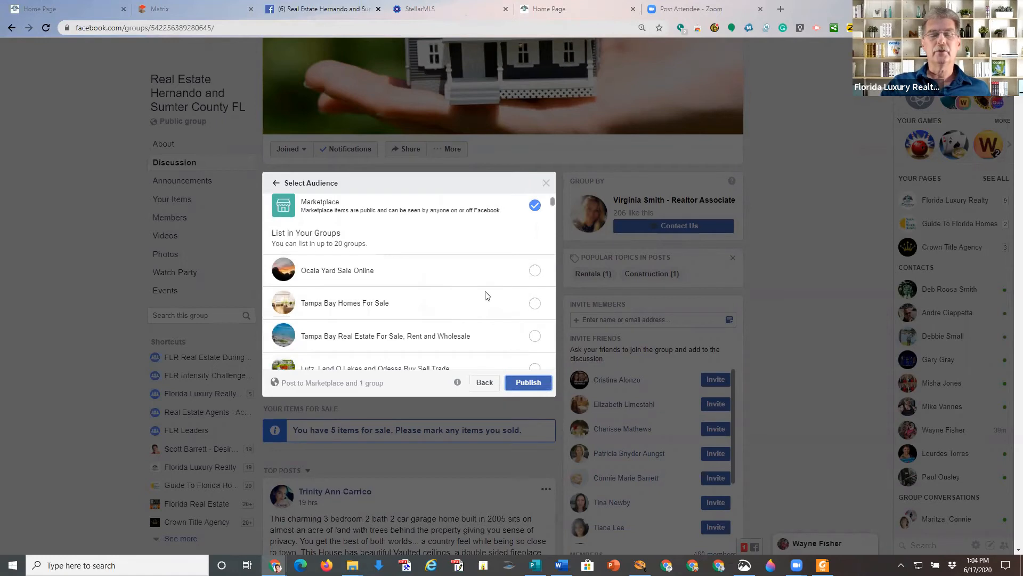
click(535, 271)
scroll(474, 286, up, 2)
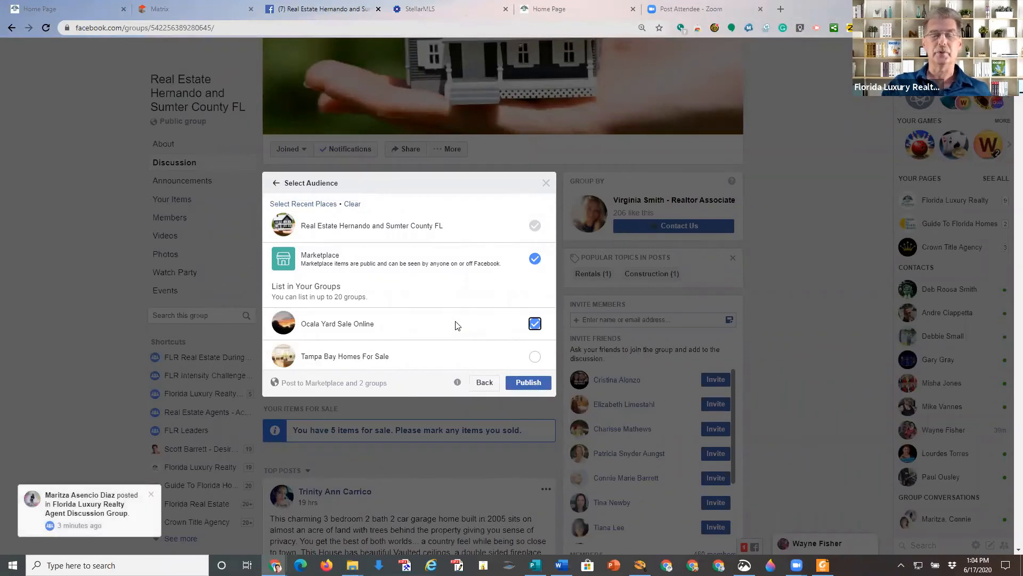
scroll(457, 325, down, 2)
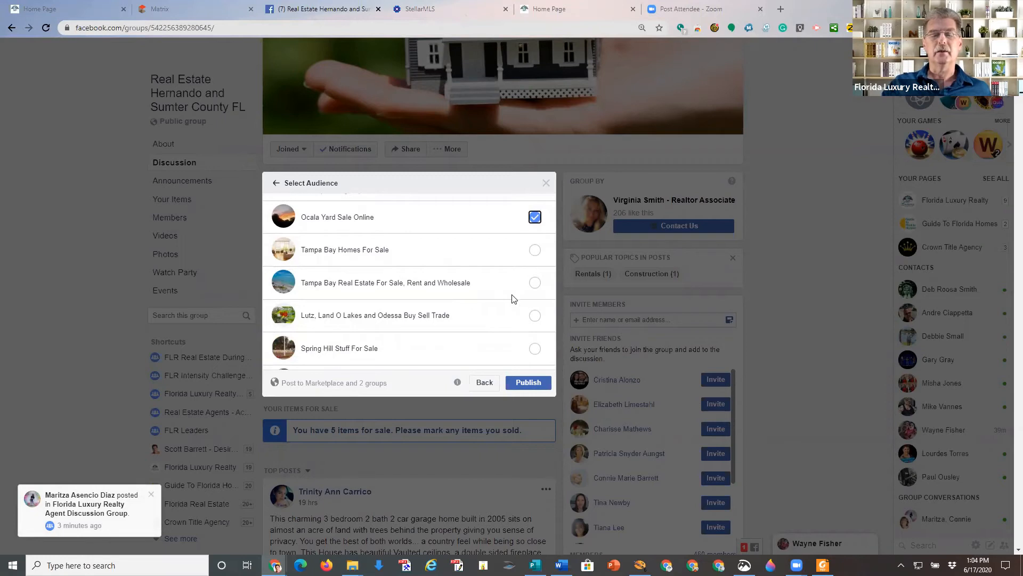
scroll(463, 340, down, 2)
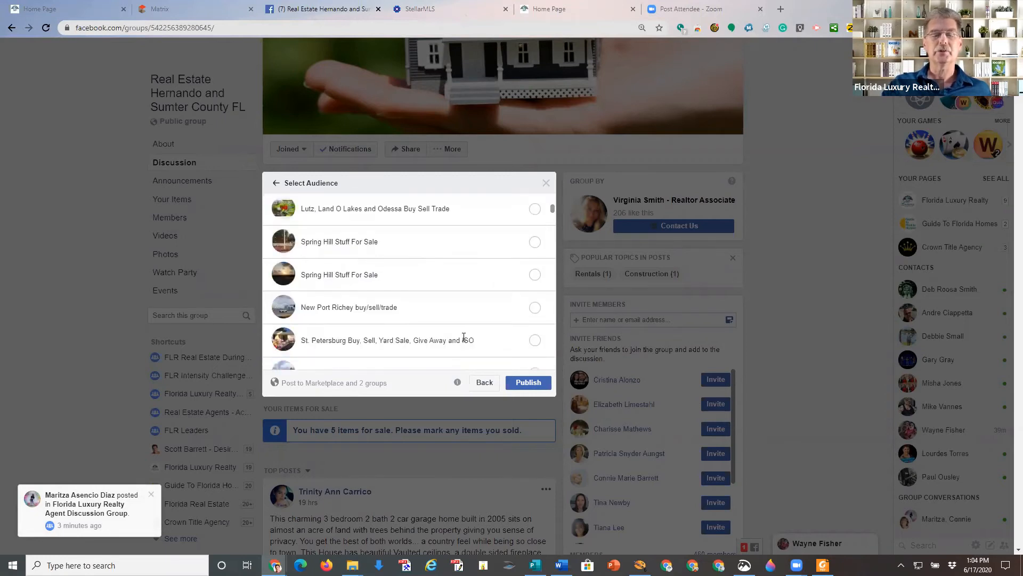
scroll(463, 339, down, 1)
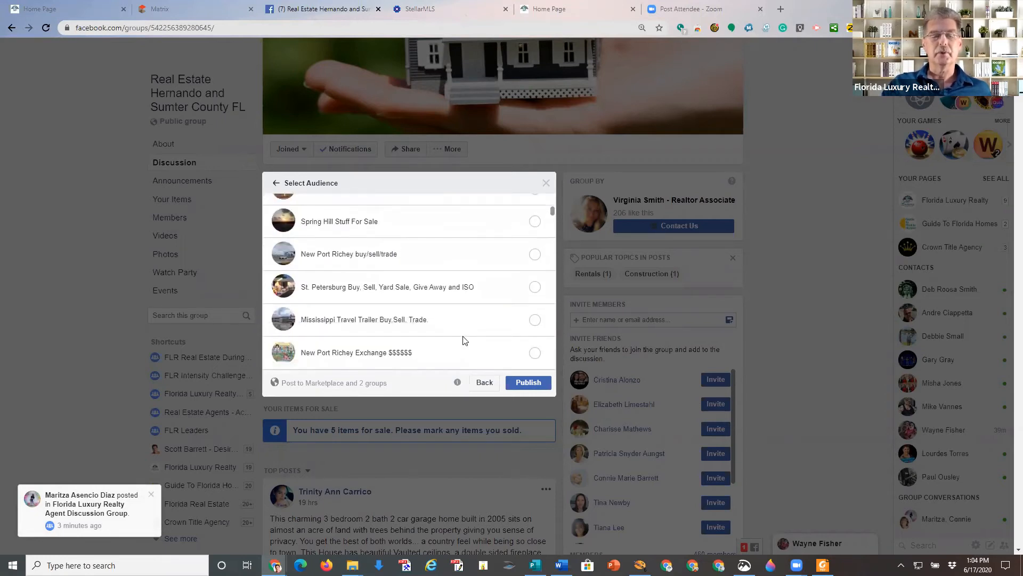
scroll(463, 340, down, 2)
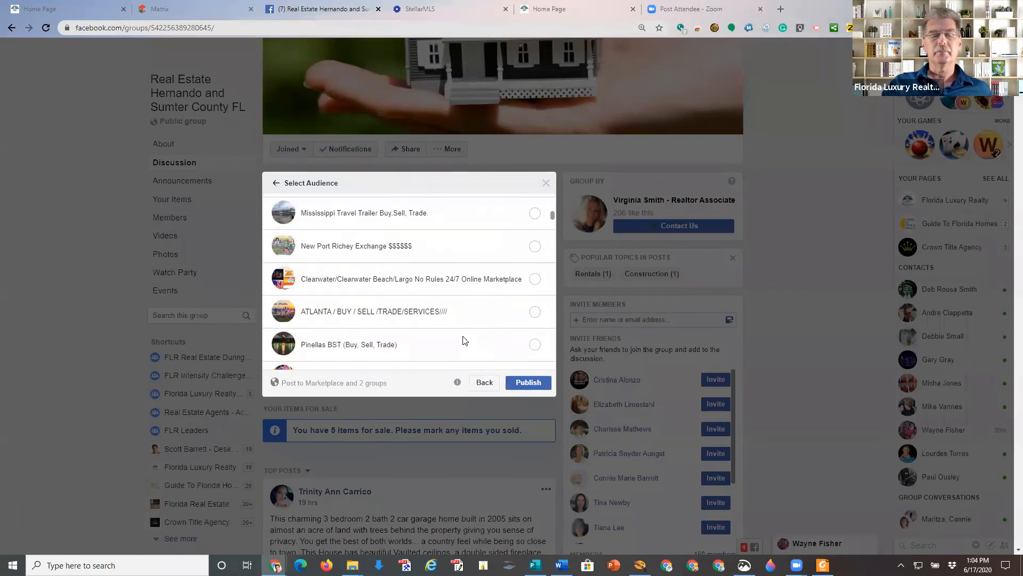
click(535, 312)
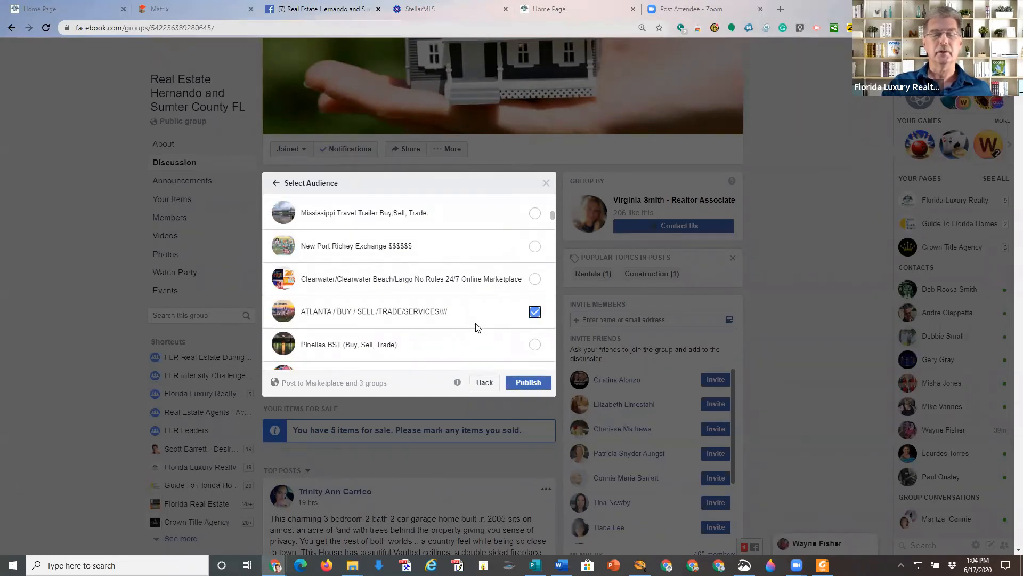
scroll(478, 328, down, 2)
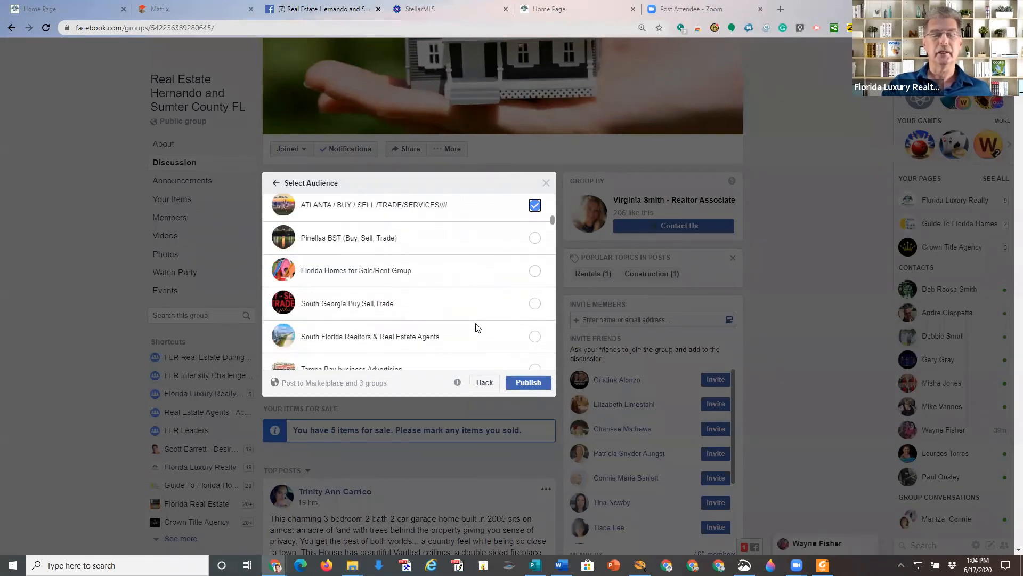
click(535, 303)
scroll(489, 322, down, 1)
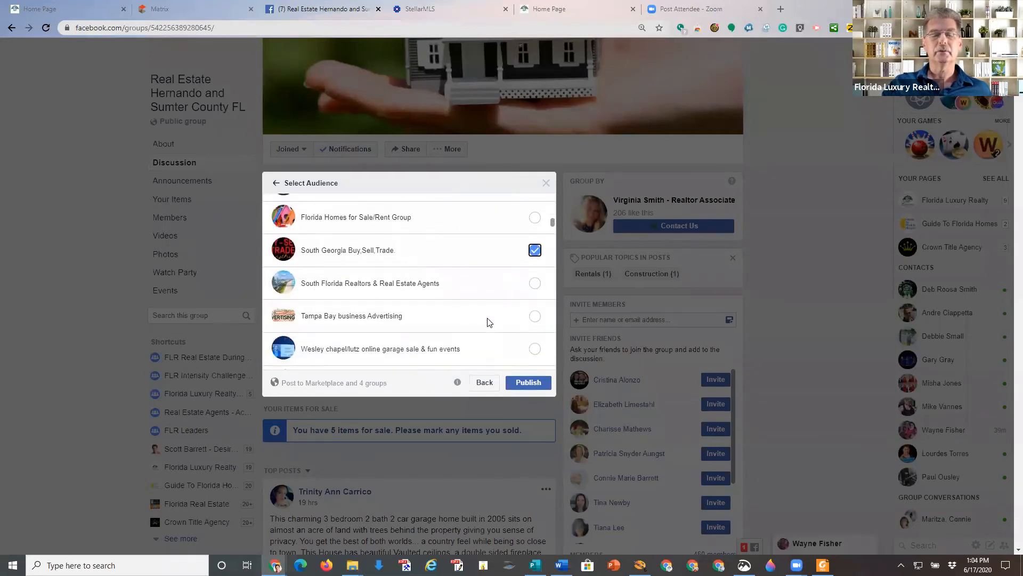
scroll(489, 322, down, 1)
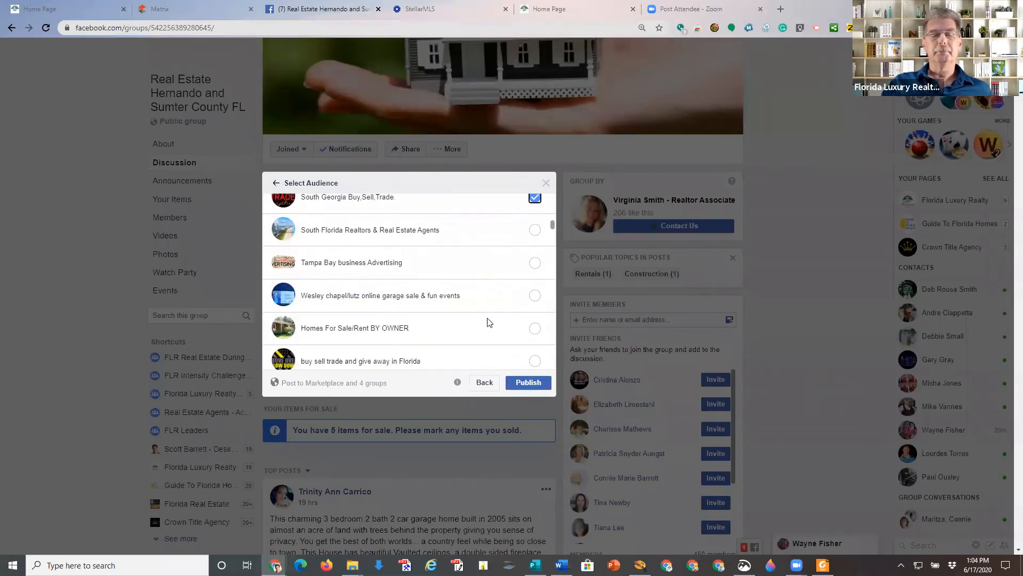
scroll(489, 322, down, 4)
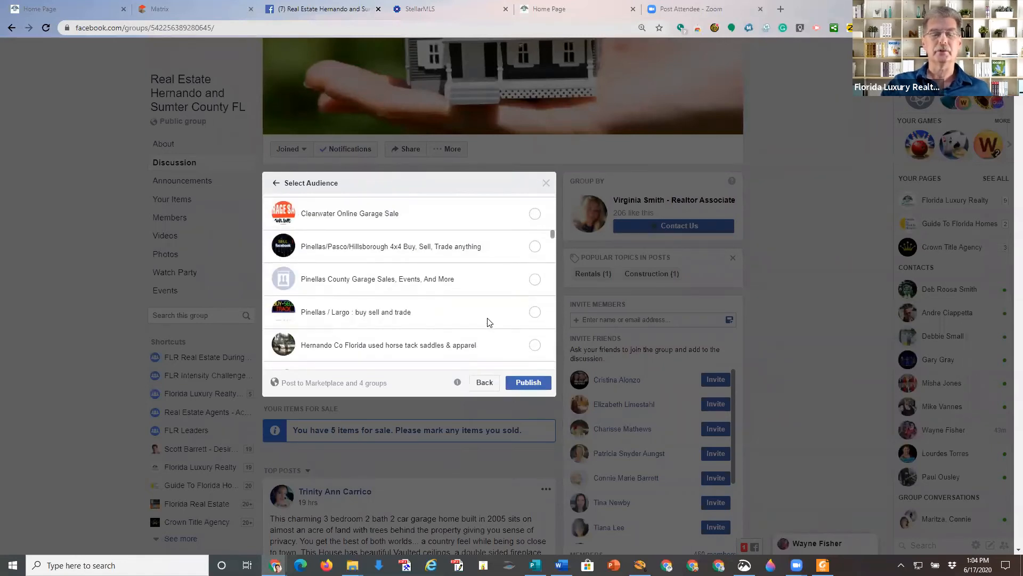
scroll(489, 322, down, 1)
scroll(489, 322, down, 2)
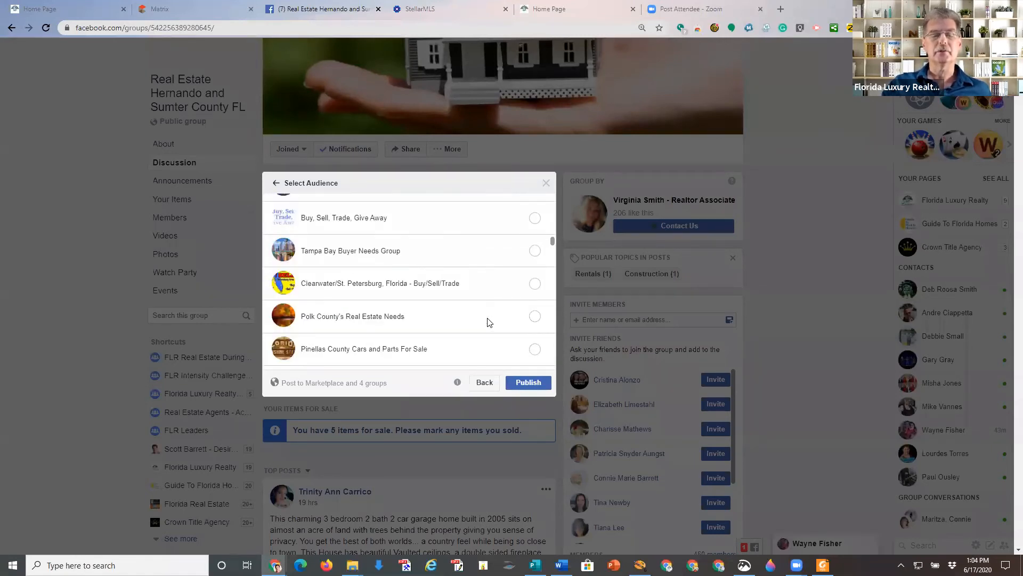
scroll(489, 322, down, 1)
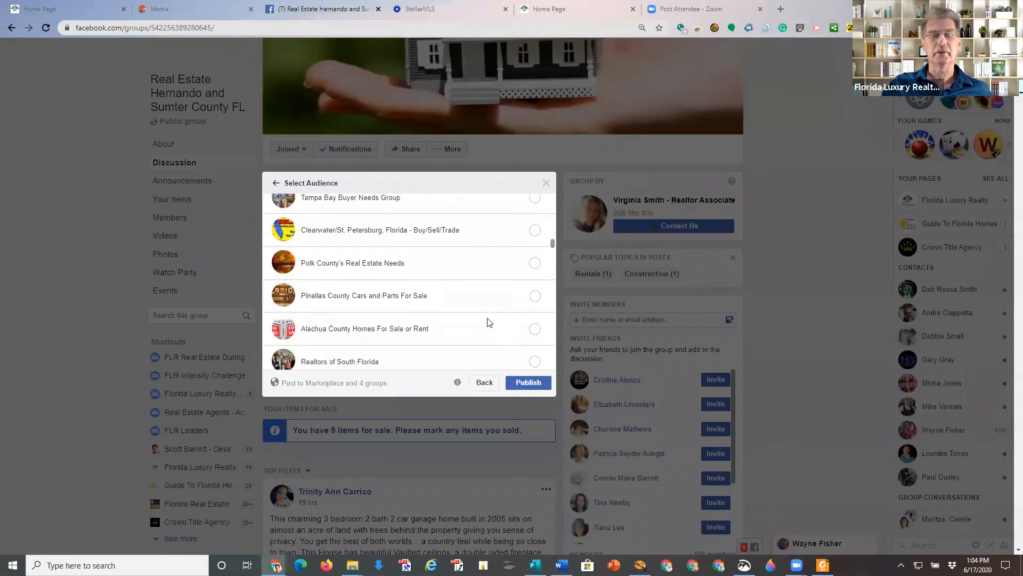
scroll(489, 322, down, 1)
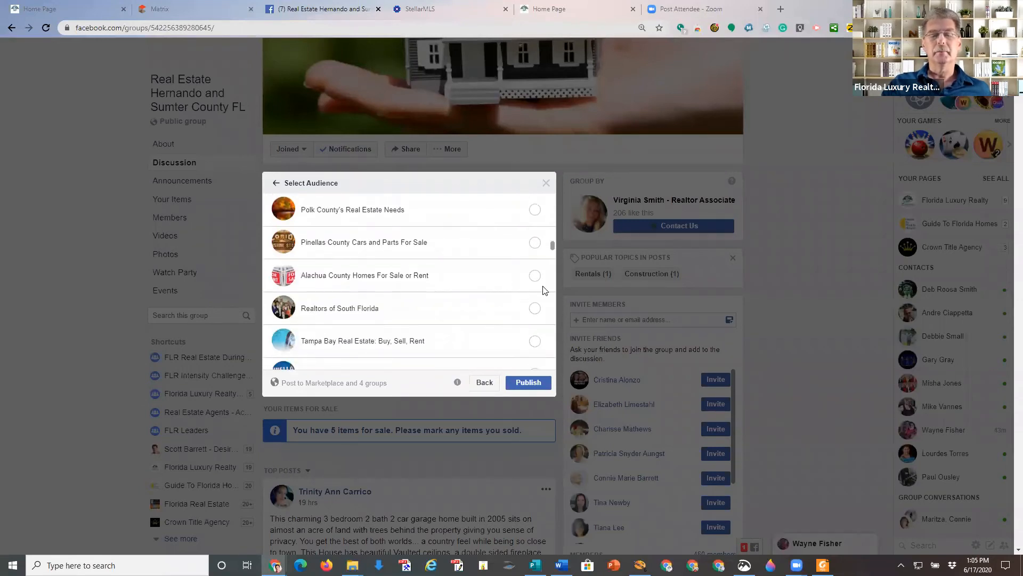
Add Alachua County Homes, Tampa Bay Real Estate, Pinellas County NEW and Gainesville FL groups.
click(535, 275)
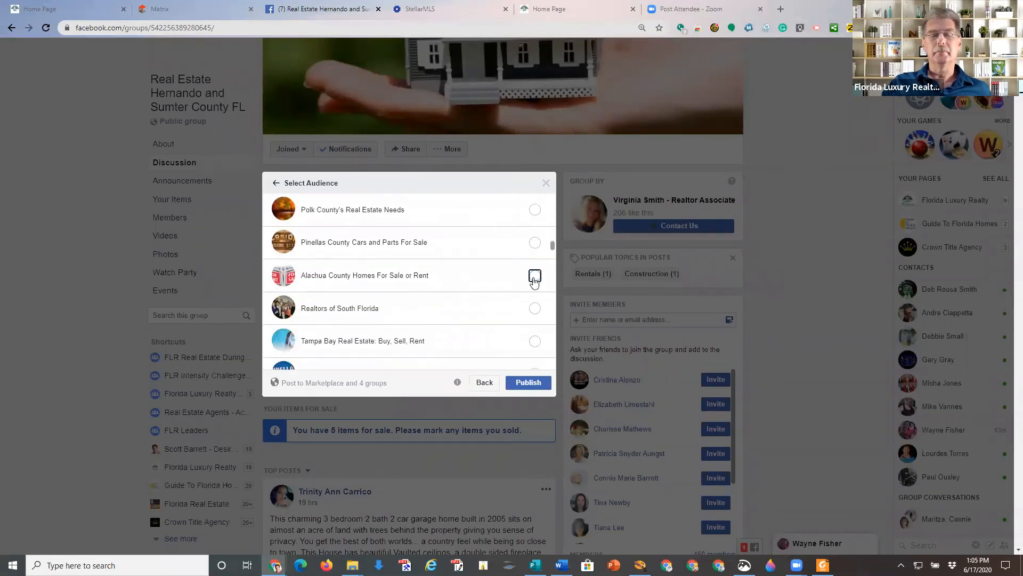
click(534, 309)
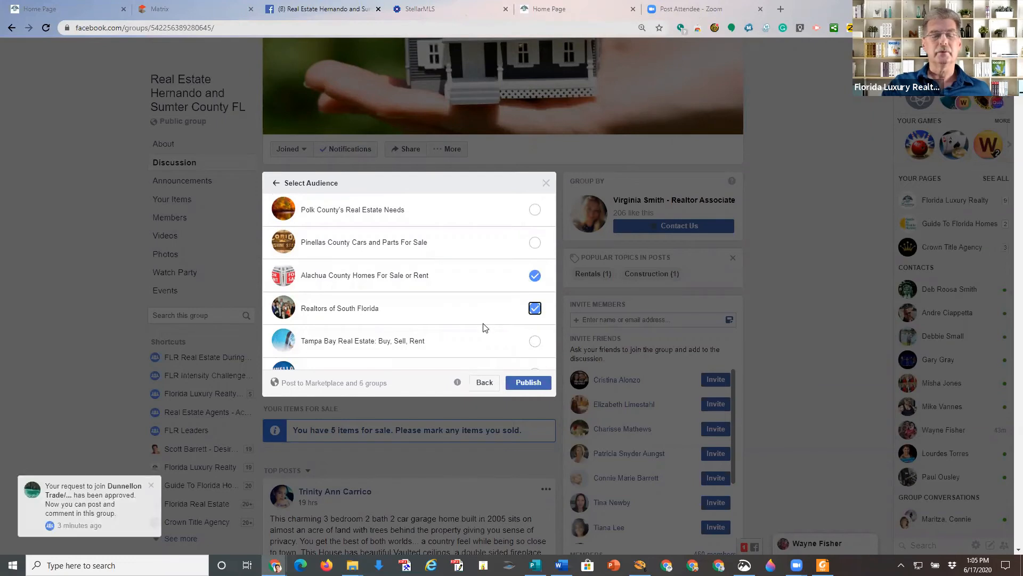
click(534, 309)
scroll(493, 327, down, 1)
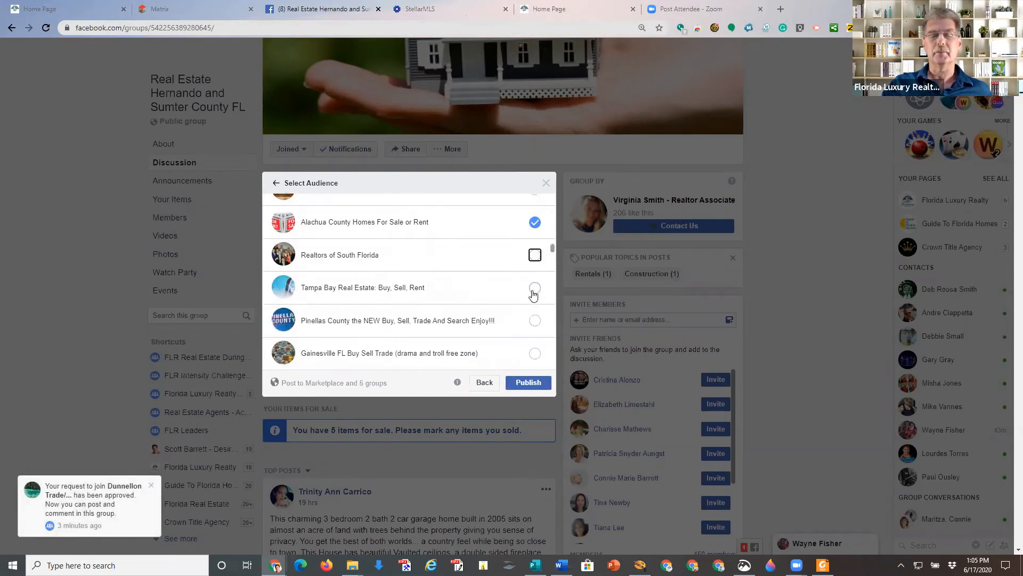
click(534, 288)
click(534, 320)
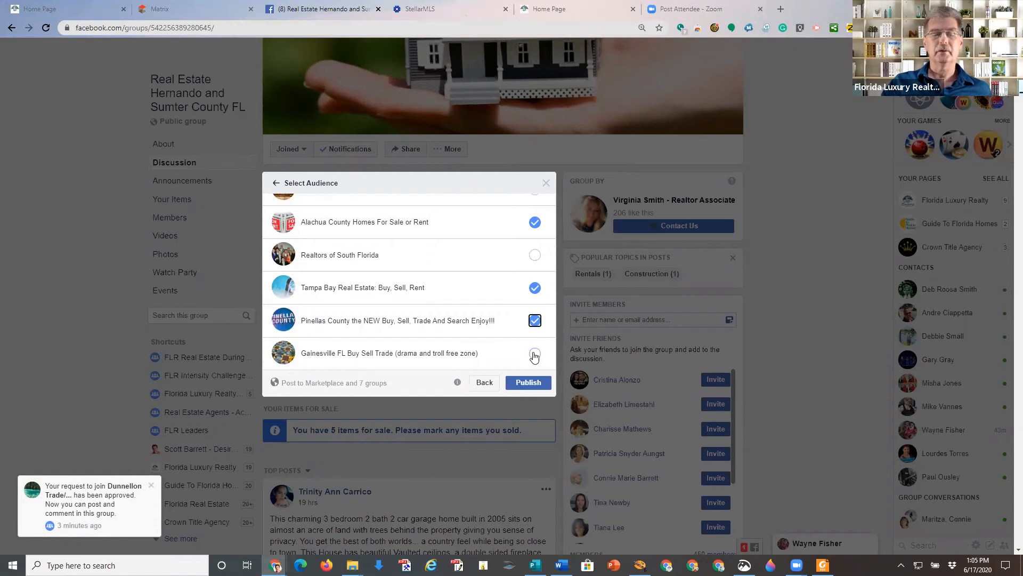
click(534, 353)
Add Citrus County Resale and two more Pinellas County groups, then publish the listing.
scroll(520, 341, down, 2)
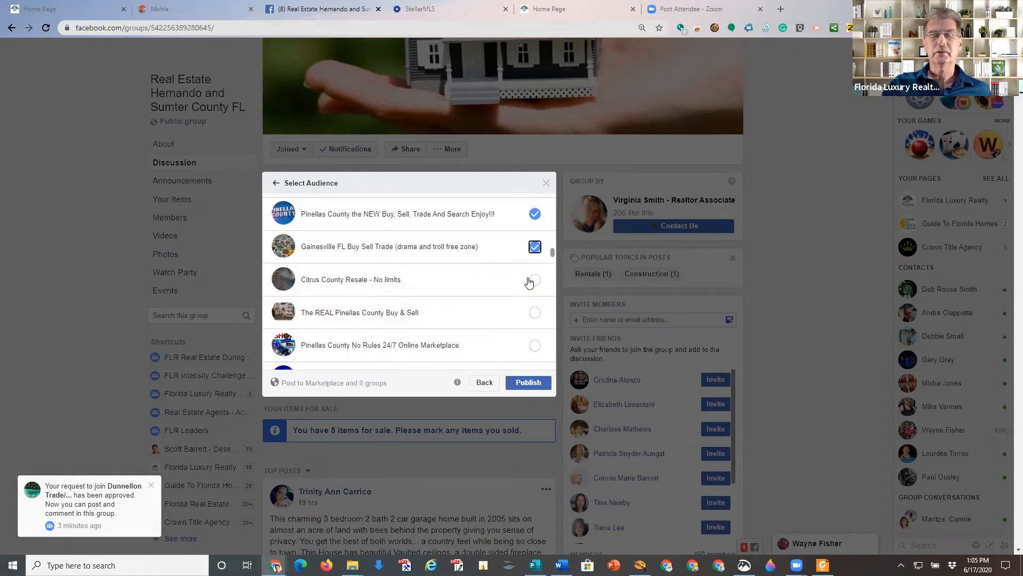
click(534, 280)
click(535, 313)
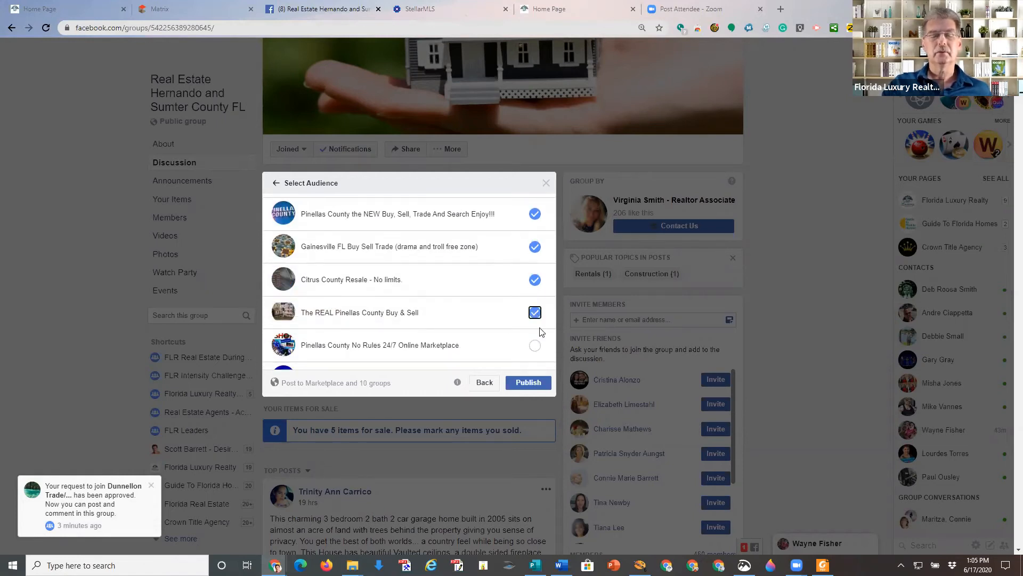
click(535, 345)
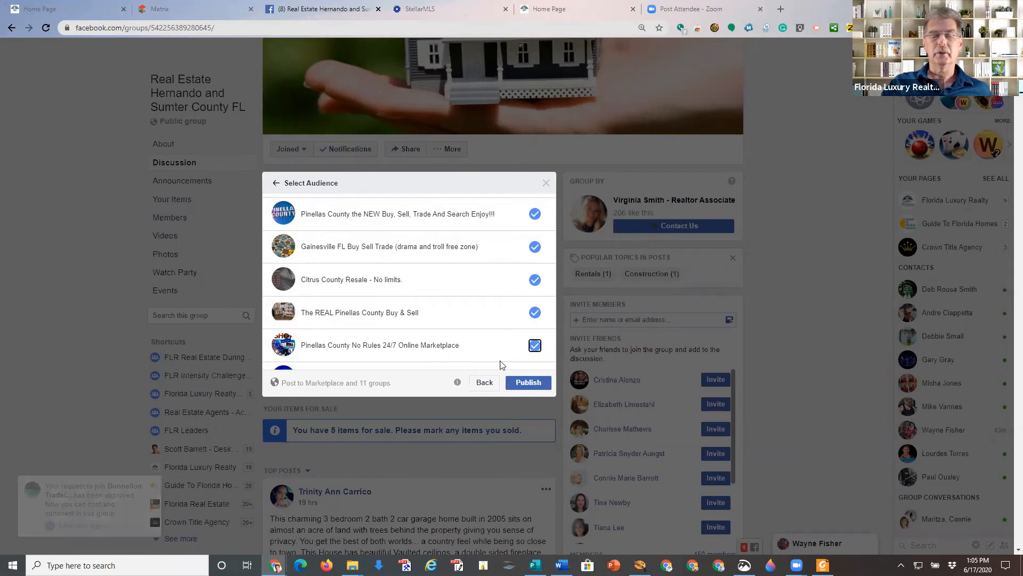
click(525, 384)
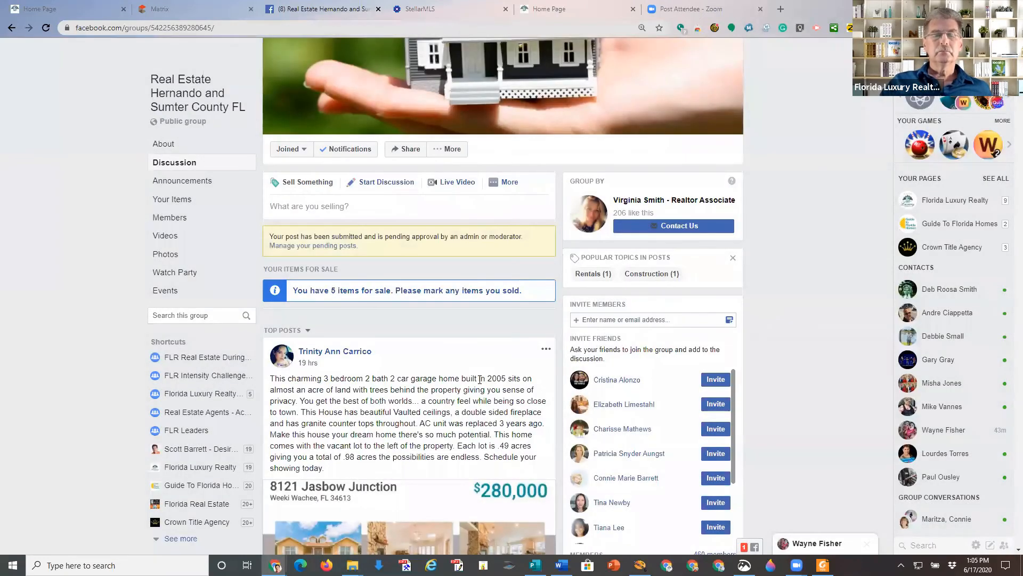
Open the Hernando group's pending posts and follow the listing's flr.biz/chx link to its landing page.
click(338, 246)
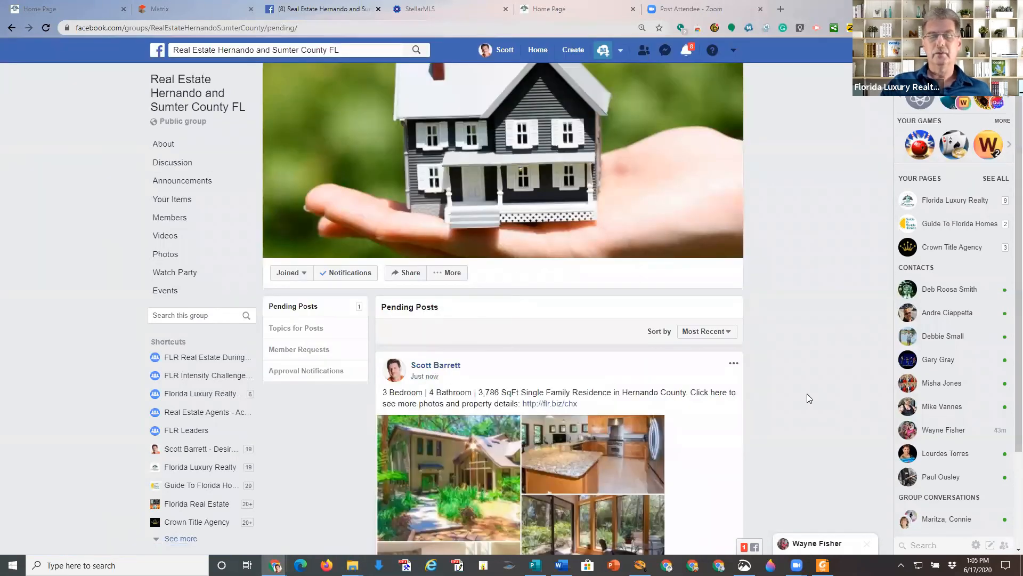
scroll(808, 396, down, 2)
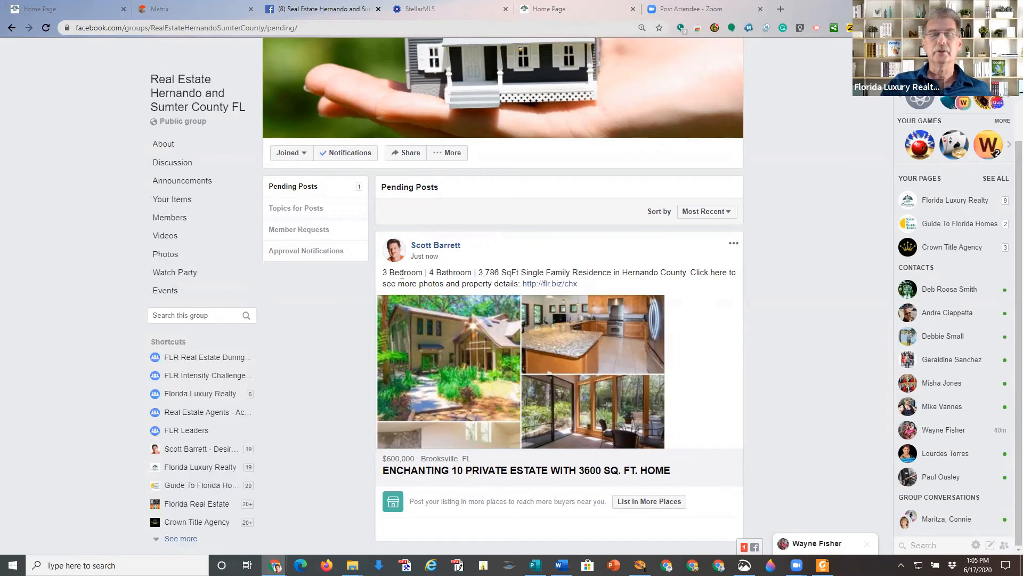
click(552, 284)
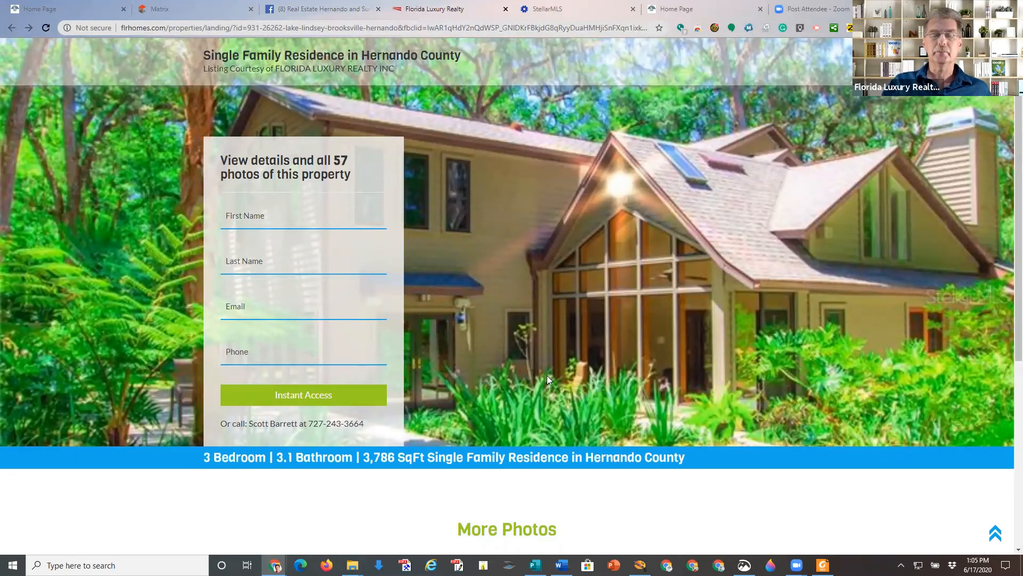
Enter the lead's first and last name in the landing page's lead form.
scroll(546, 384, down, 5)
scroll(546, 384, up, 5)
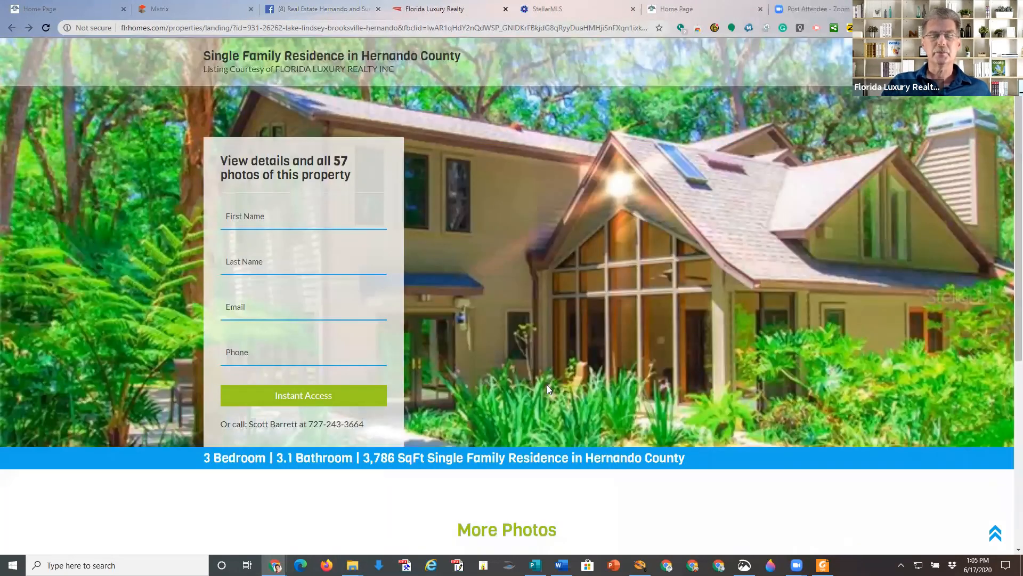
scroll(547, 385, down, 5)
scroll(561, 273, up, 5)
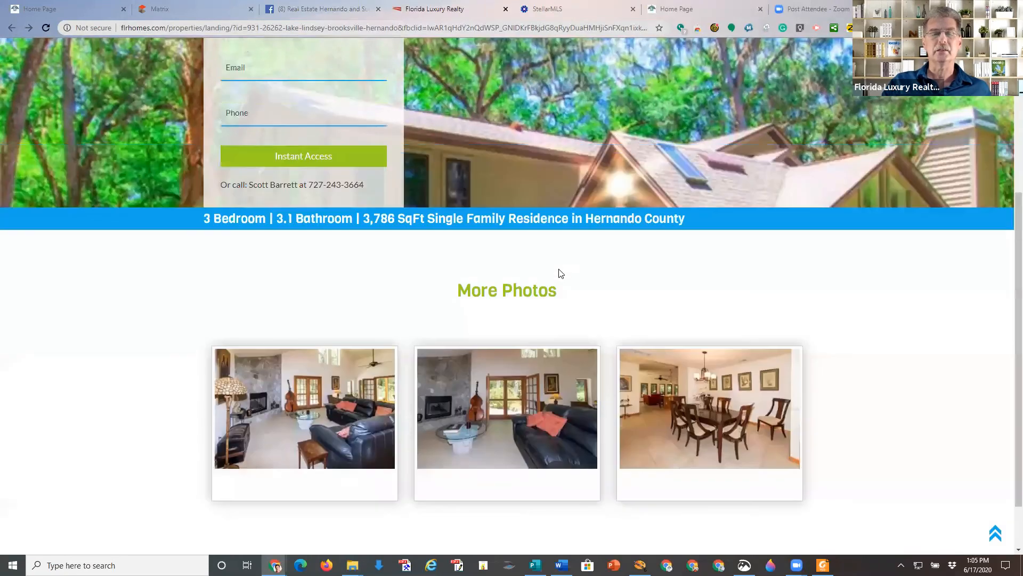
click(259, 219)
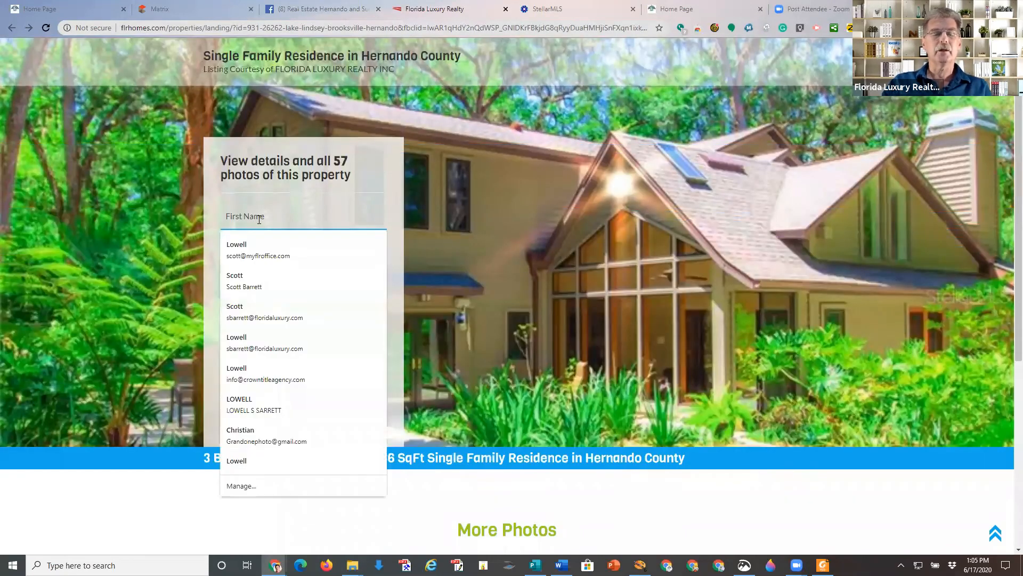
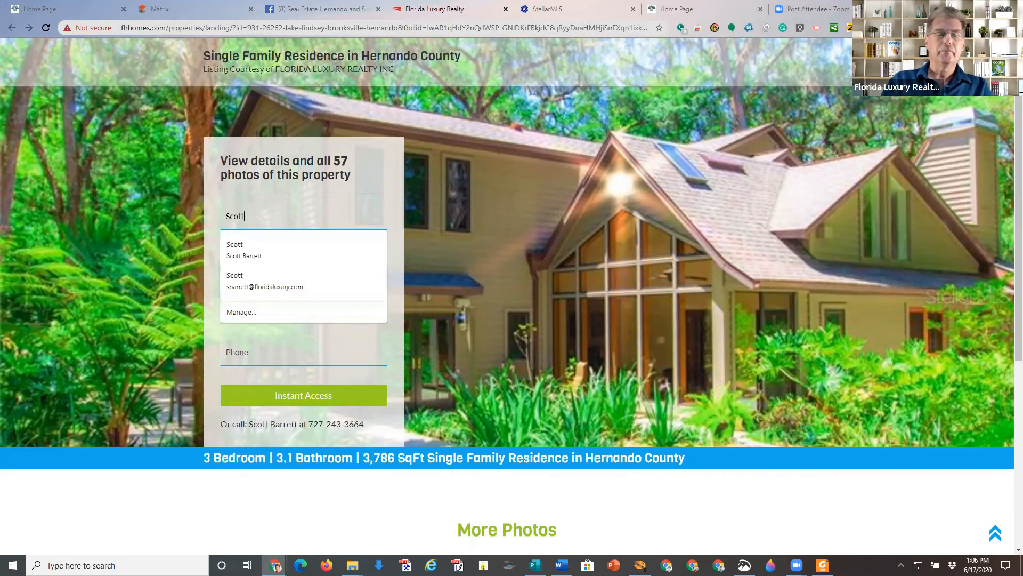
click(256, 261)
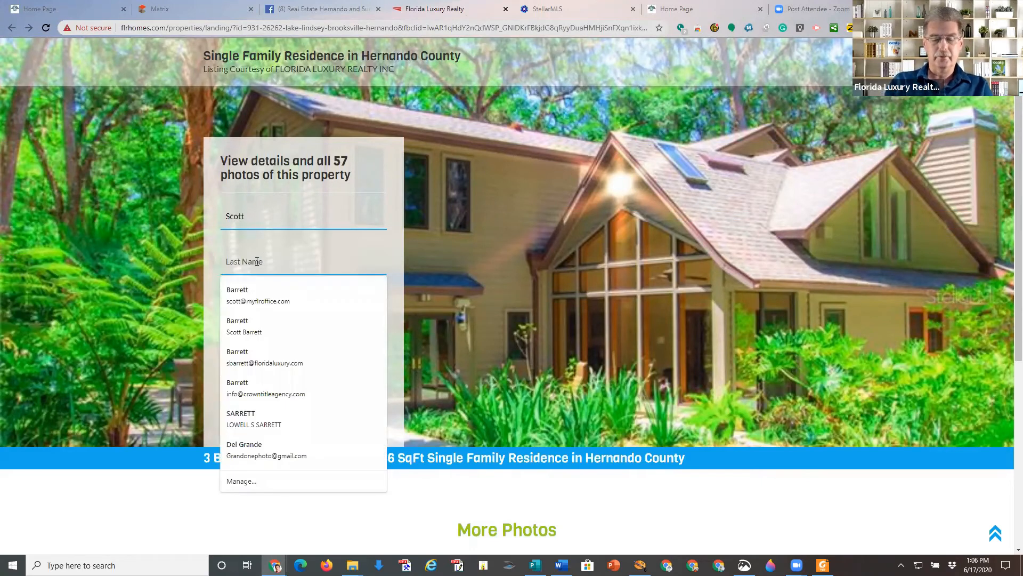
click(615, 297)
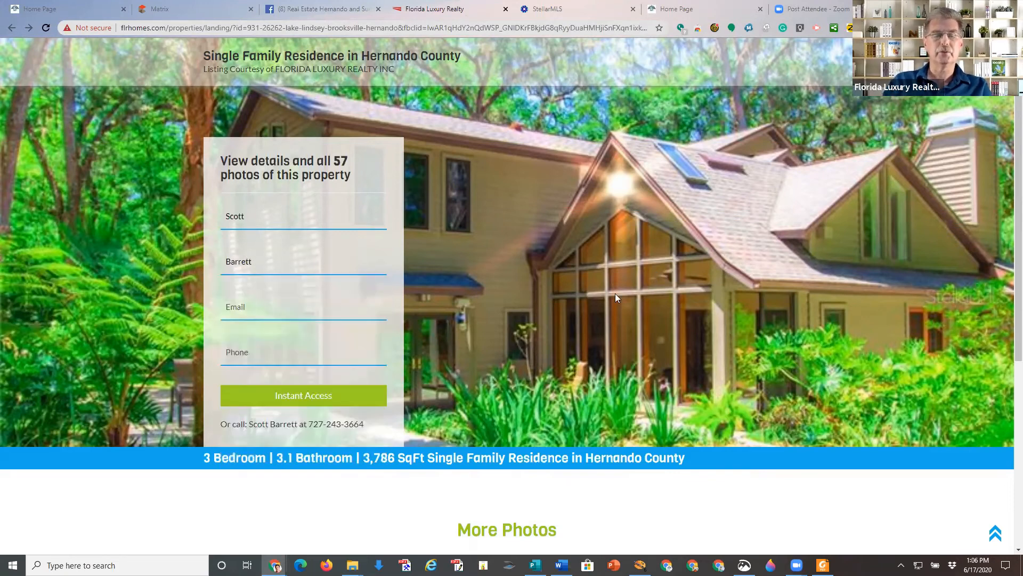
Add the lead's e-mail address and phone number, submit via Instant Access, and open a new tab.
click(259, 304)
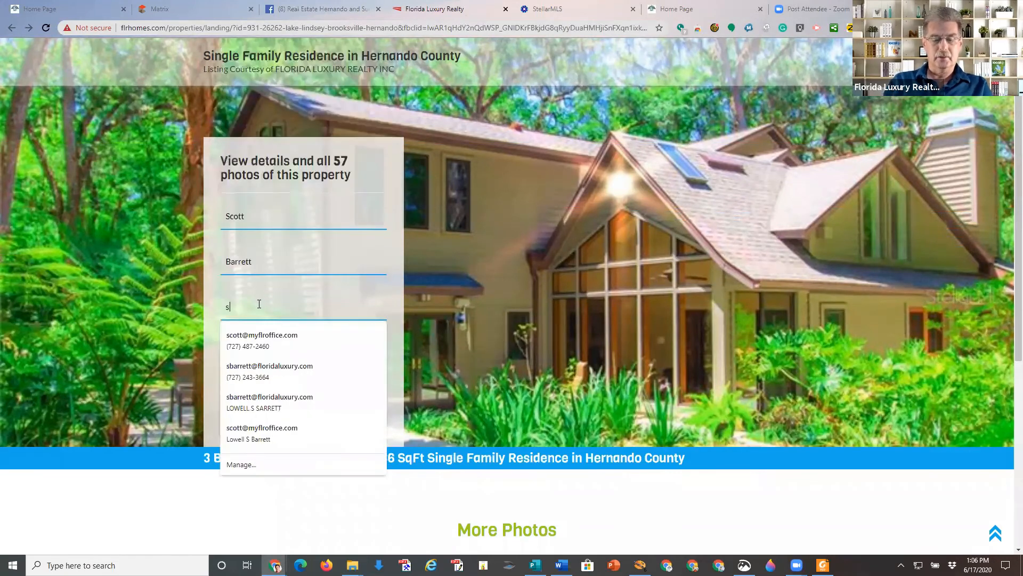
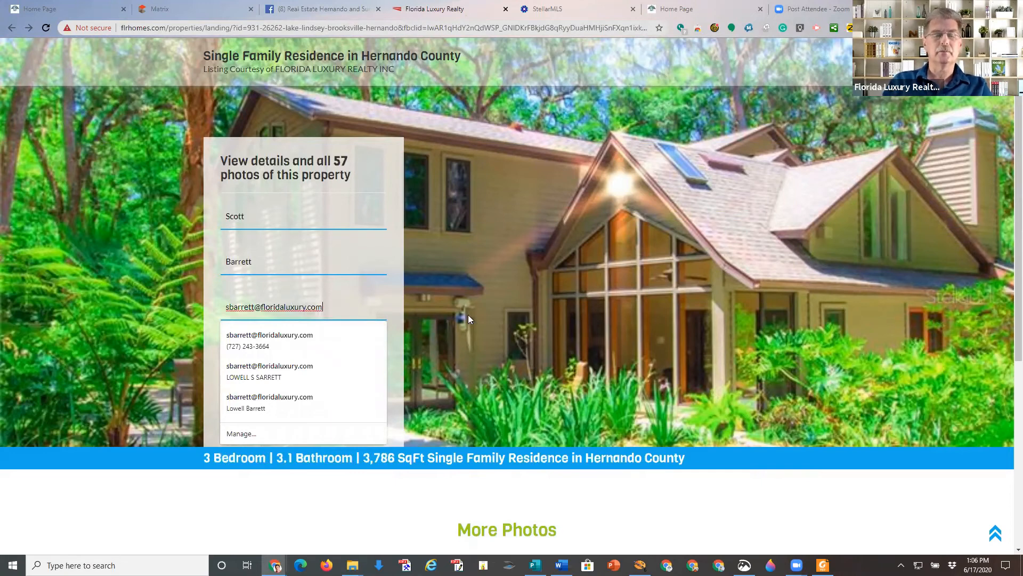
click(258, 341)
click(254, 351)
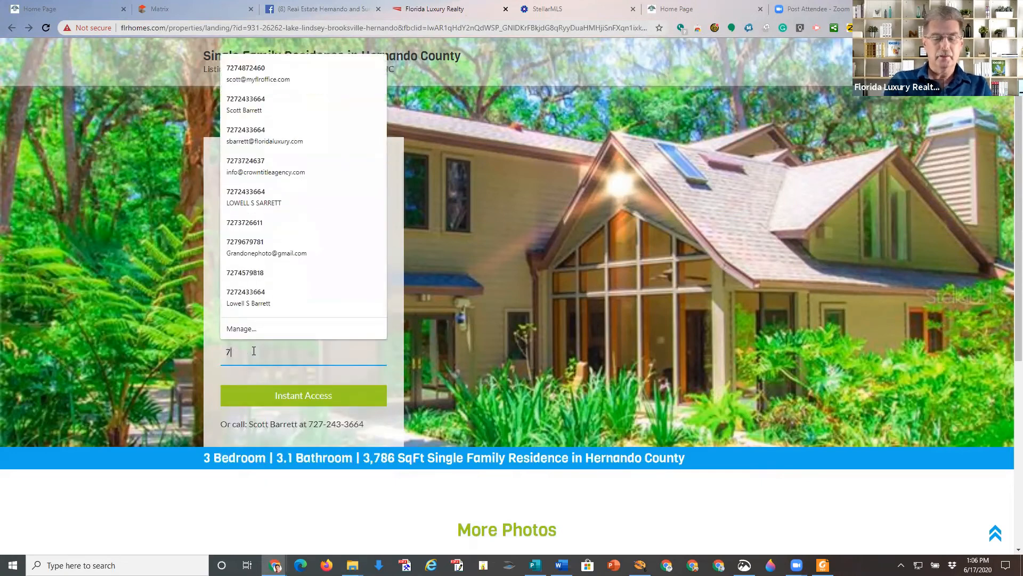
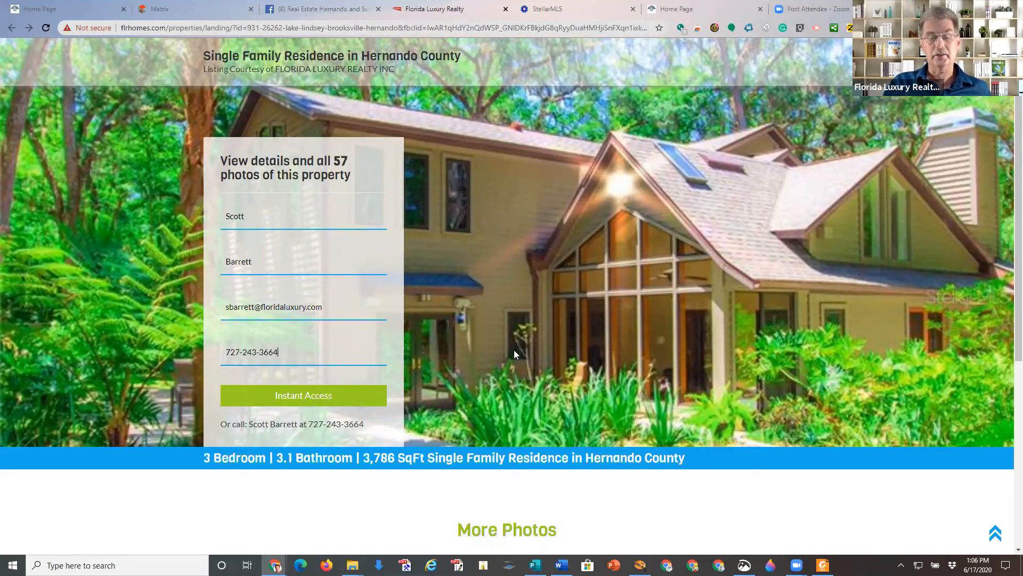
click(307, 401)
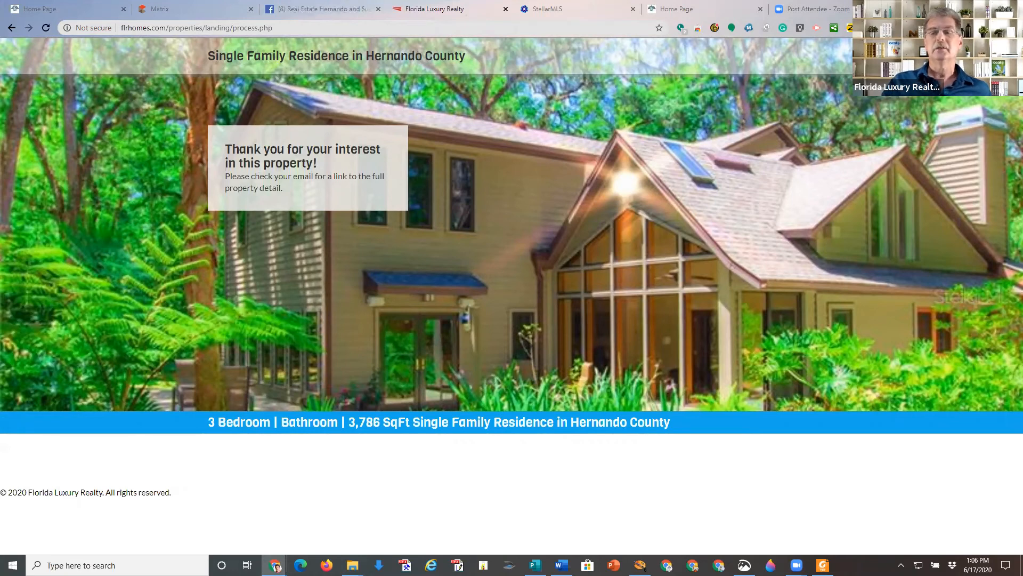
key(ctrl+t)
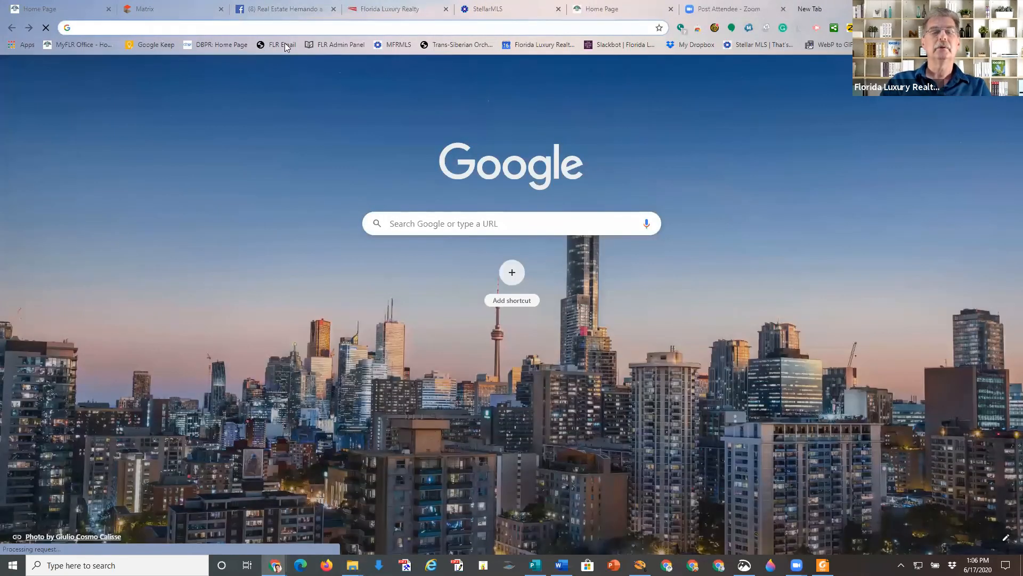
Sign in to the FLR Email webmail, staying signed in, and open Outlook from Office home.
click(285, 44)
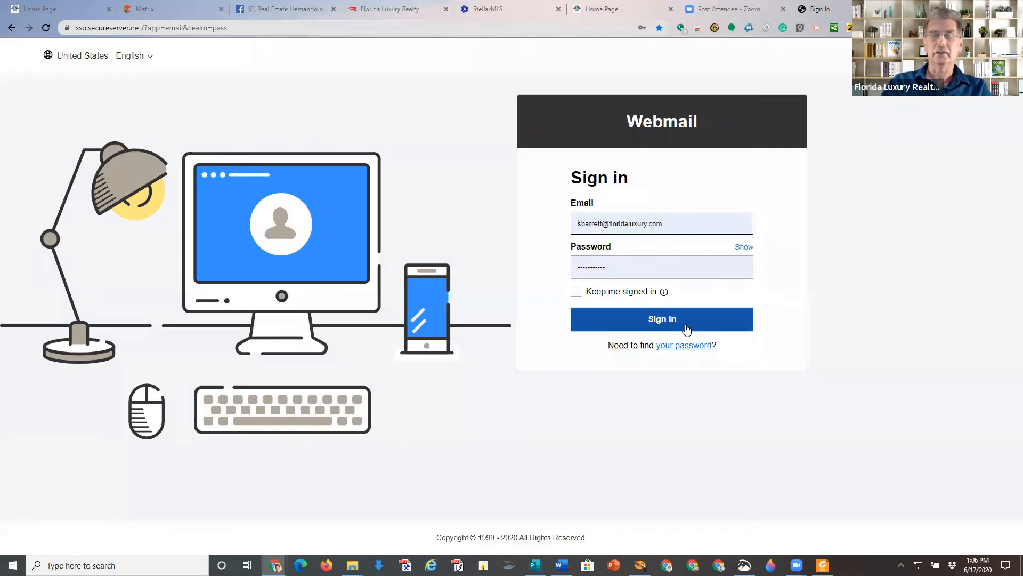
click(685, 326)
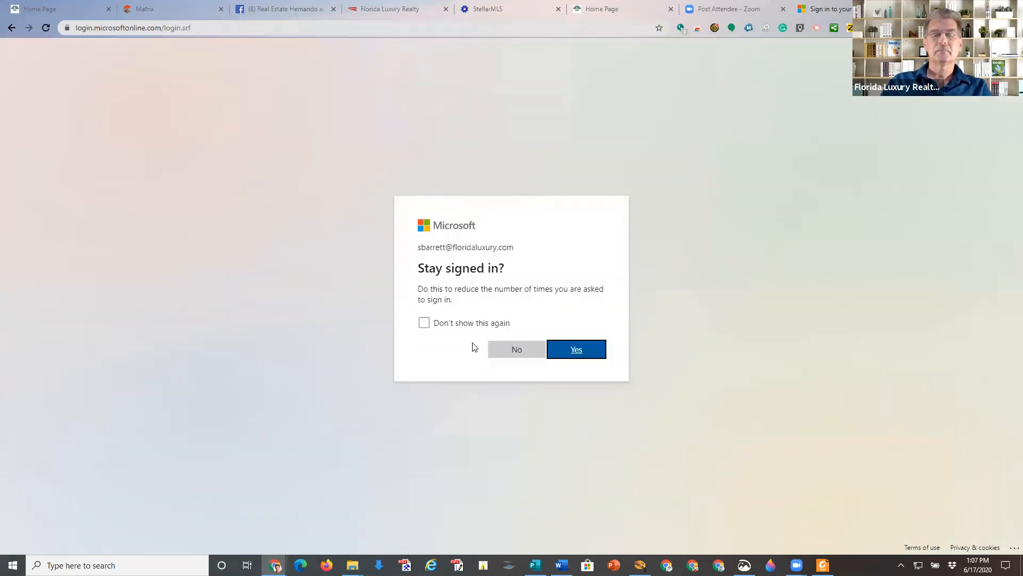
click(578, 350)
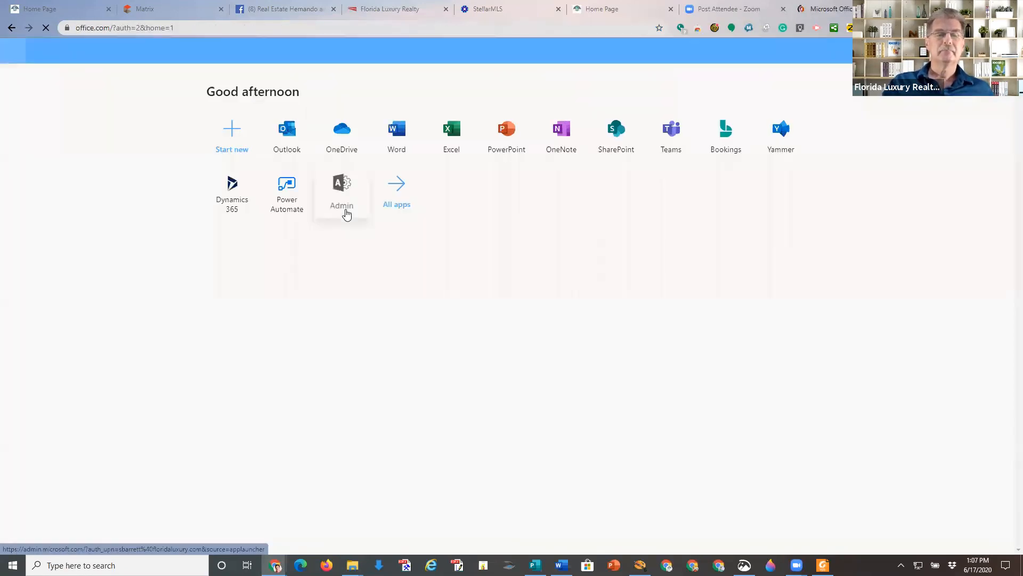
click(292, 151)
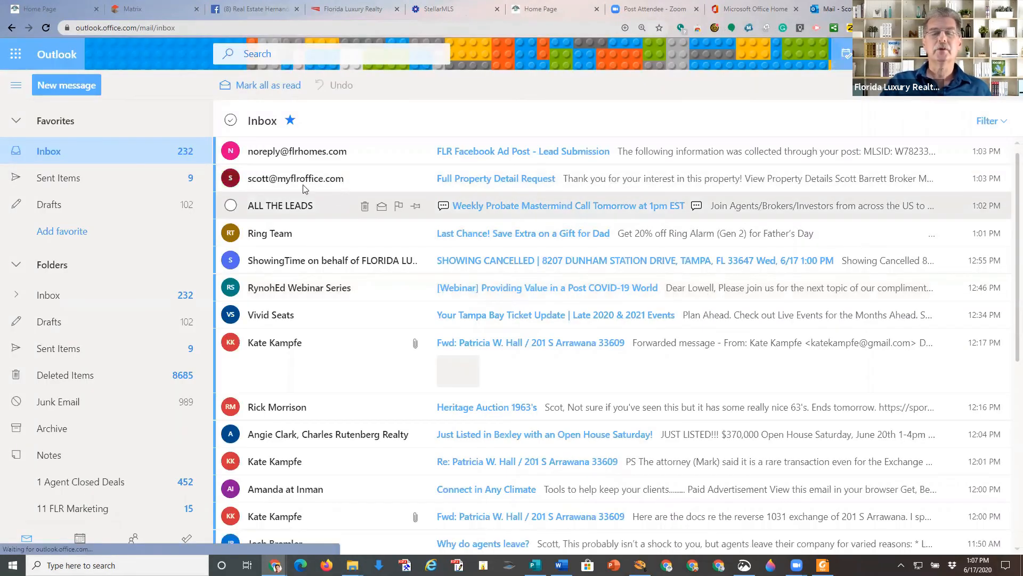
Read the Full Property Detail Request email and follow its View Property Details link.
click(606, 182)
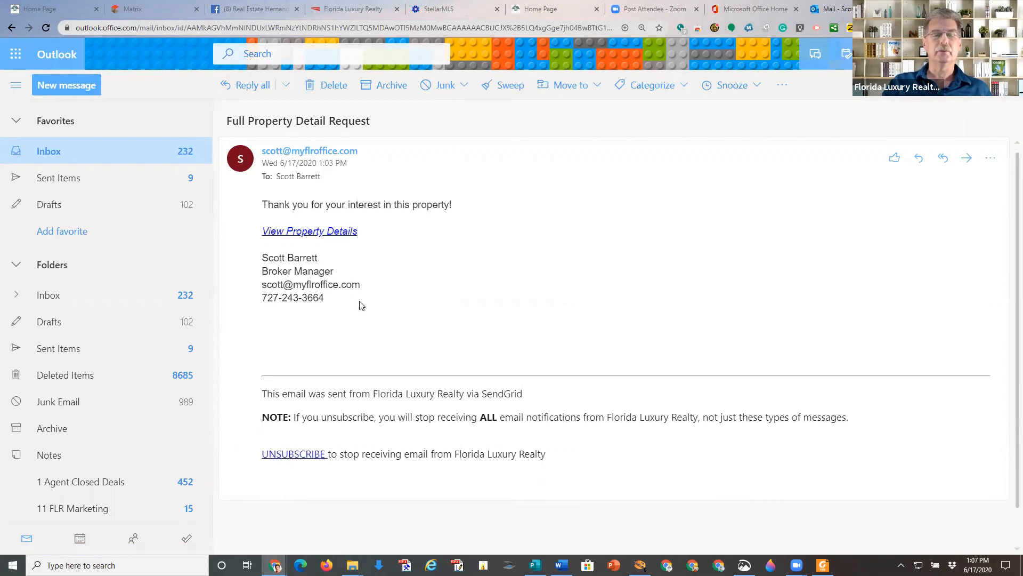
click(320, 233)
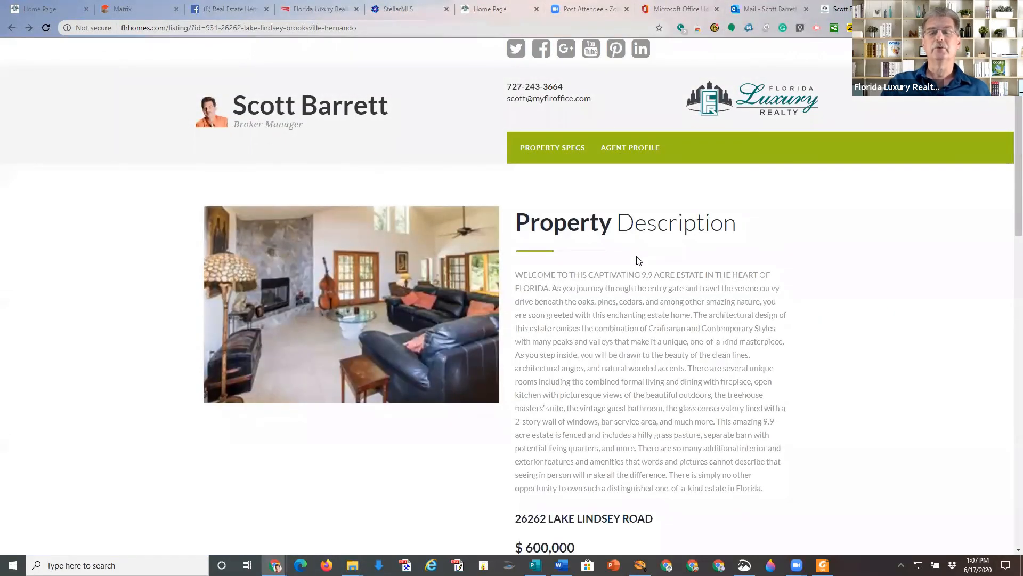
scroll(639, 260, down, 8)
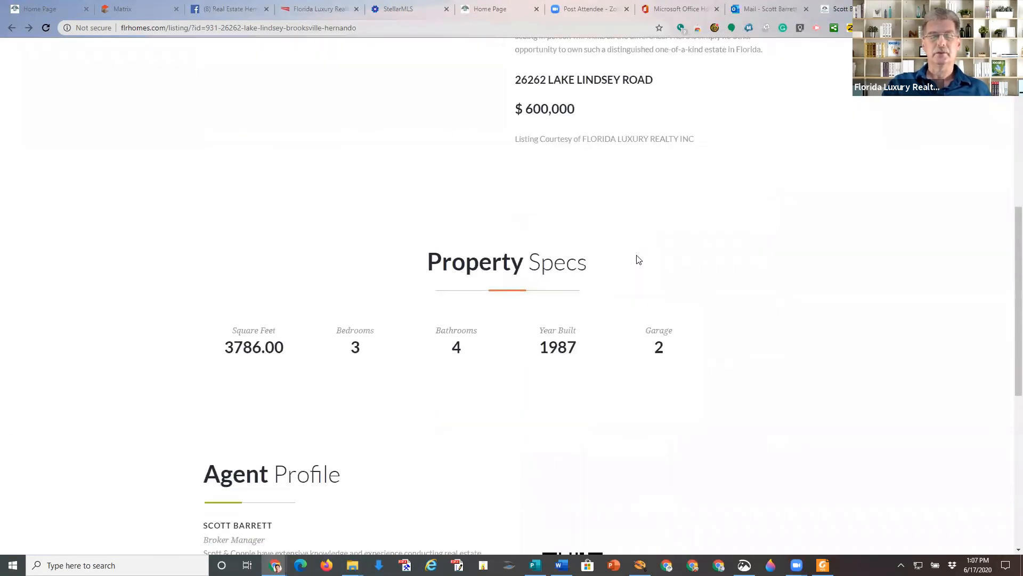
scroll(639, 261, down, 8)
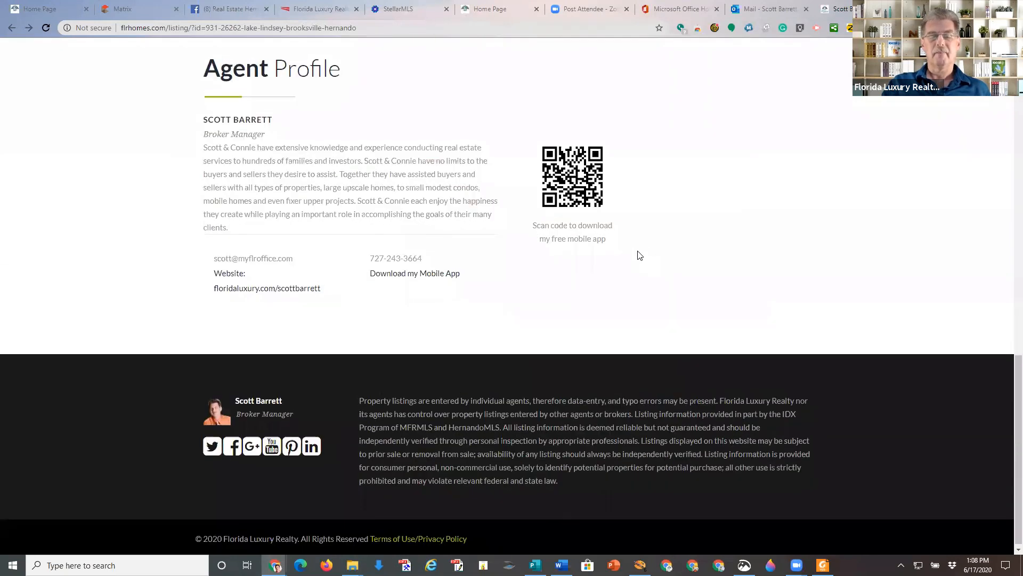
scroll(640, 256, up, 15)
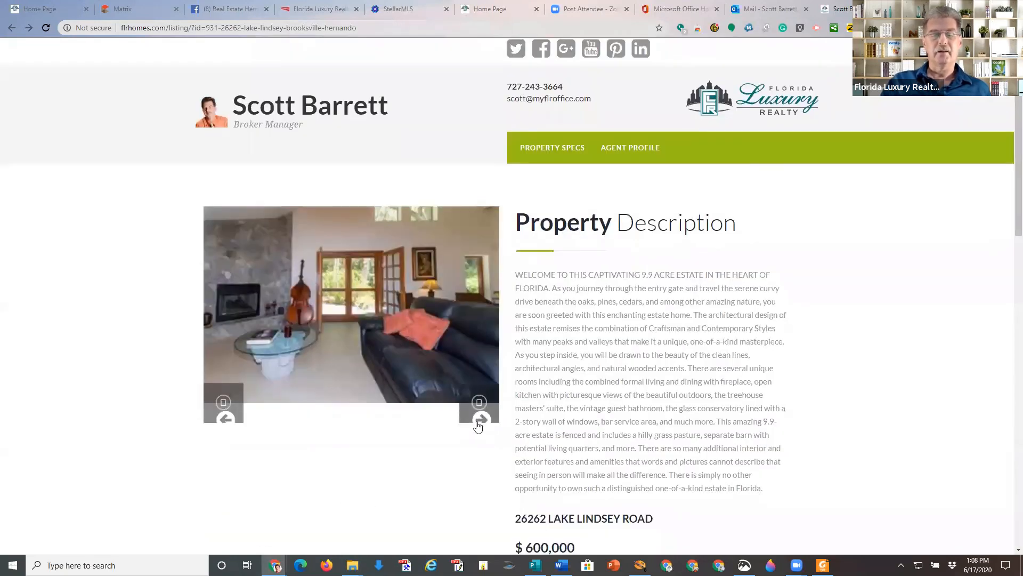
click(481, 420)
click(482, 420)
click(482, 420)
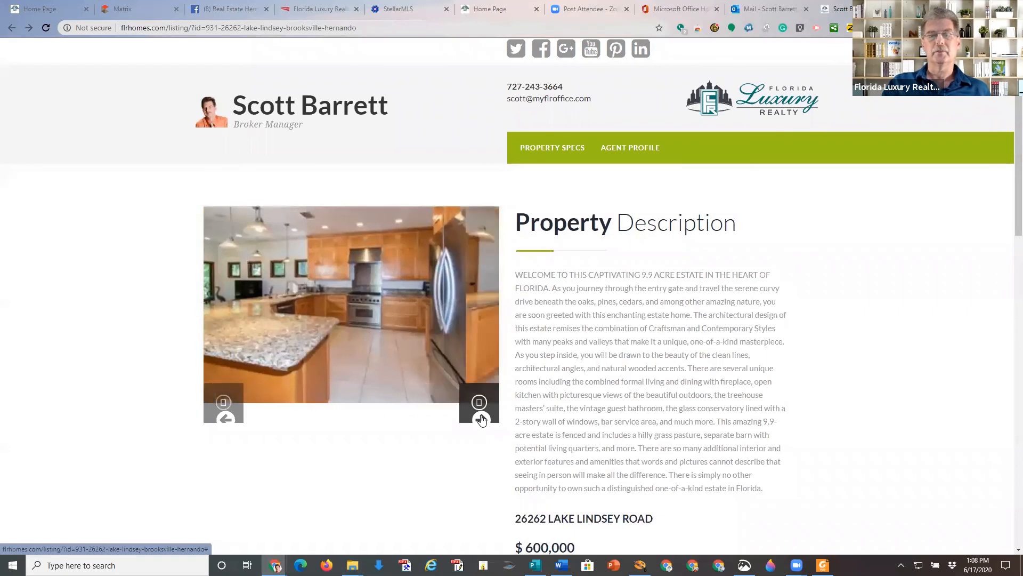
click(482, 420)
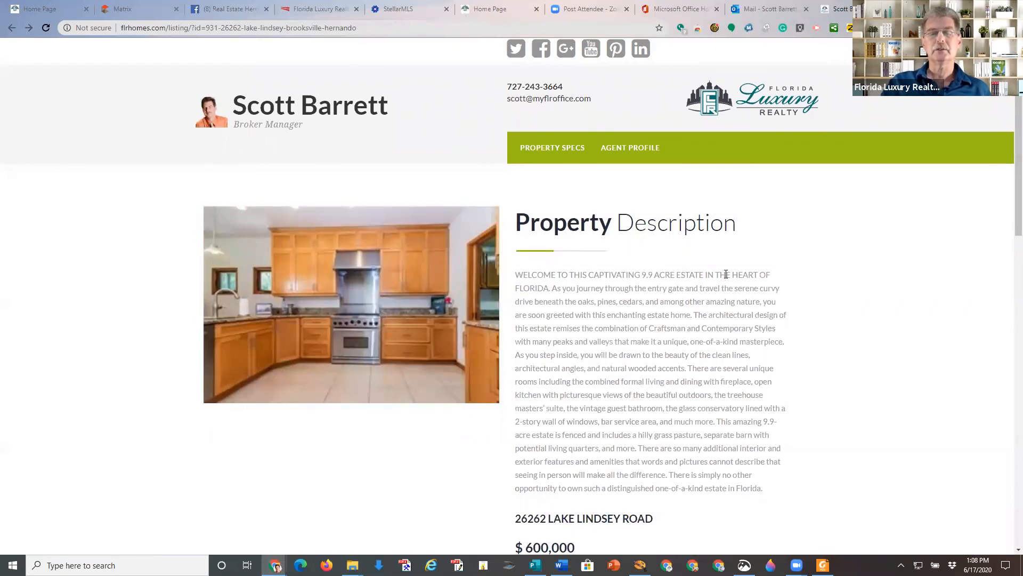
View the listing's agent profile section, then return to the Outlook mail tab.
scroll(725, 273, down, 13)
scroll(726, 274, up, 15)
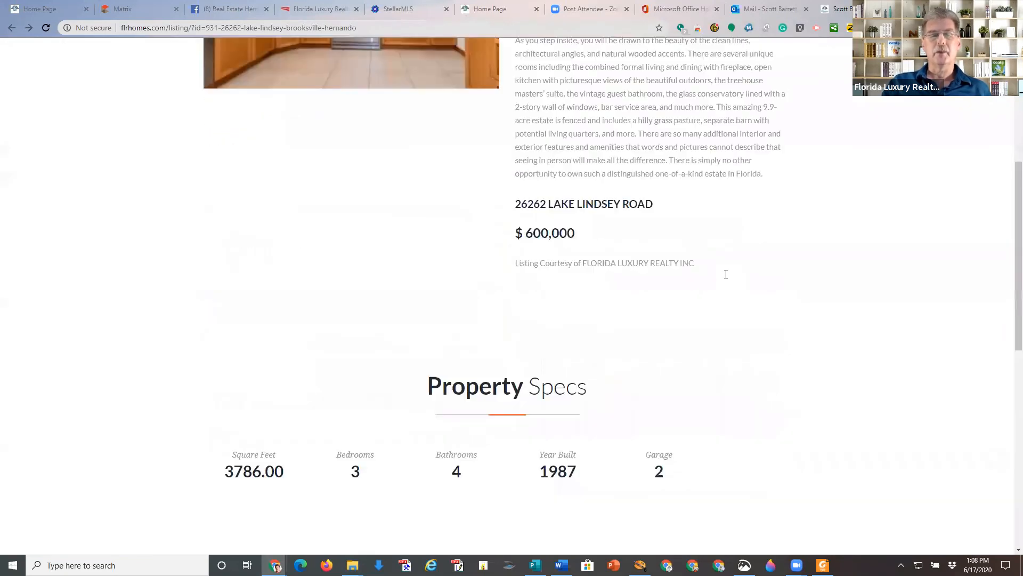
click(643, 150)
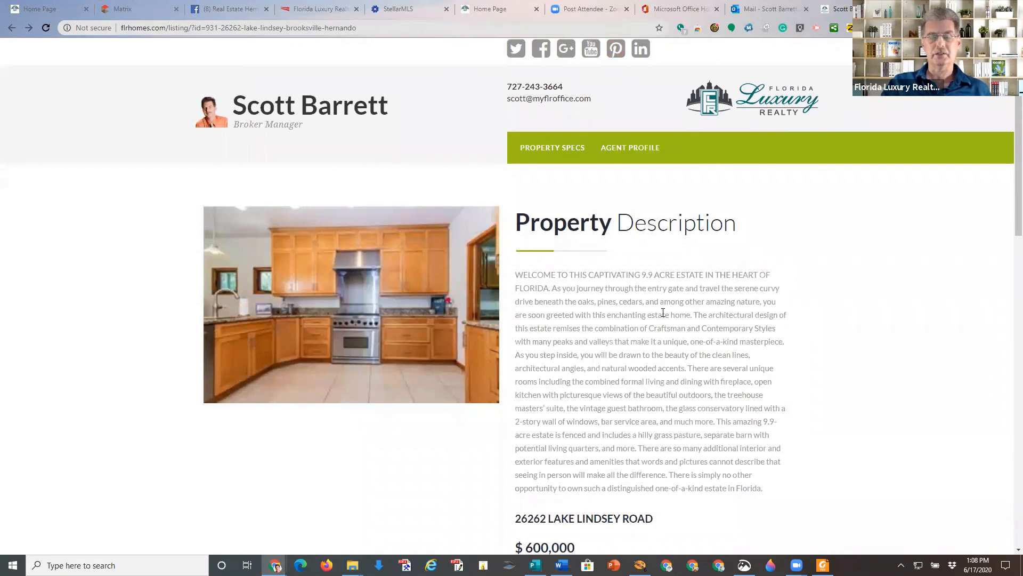
scroll(663, 312, up, 15)
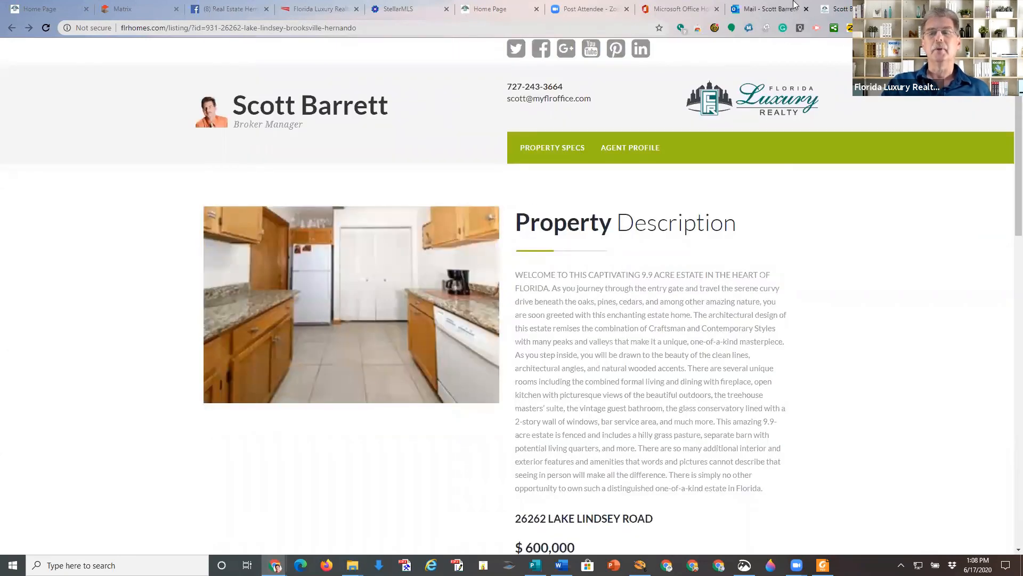
click(769, 10)
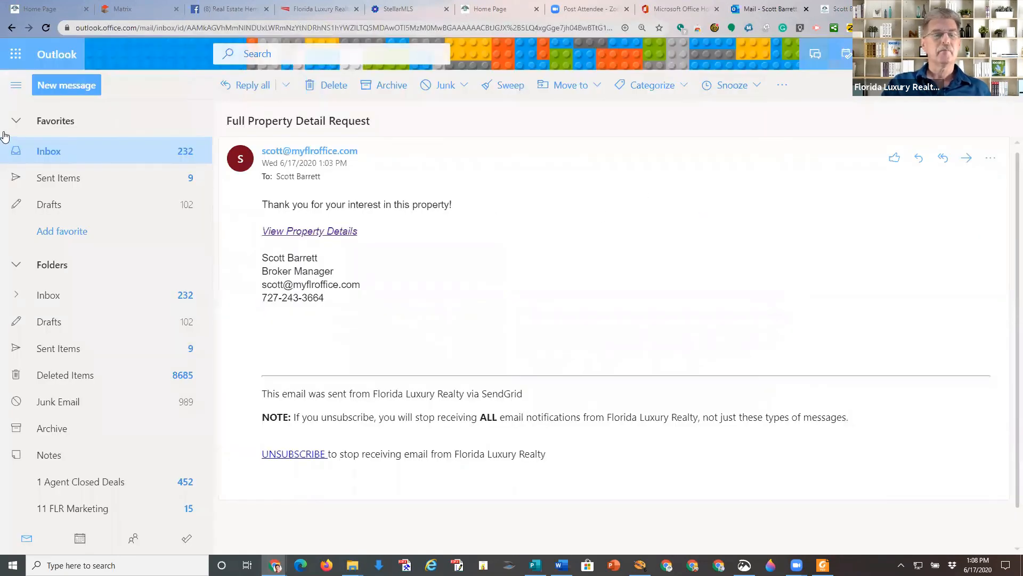
Review the Lead Submission email's MLSID W7823303 and the lead's name, e-mail and phone, then go back to the Lead Capture page.
click(40, 154)
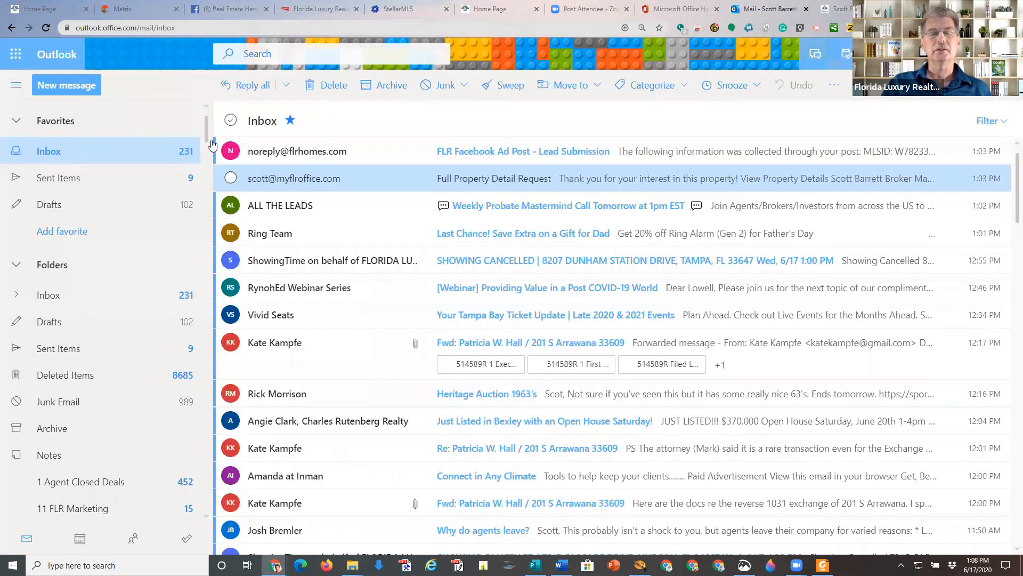
click(458, 153)
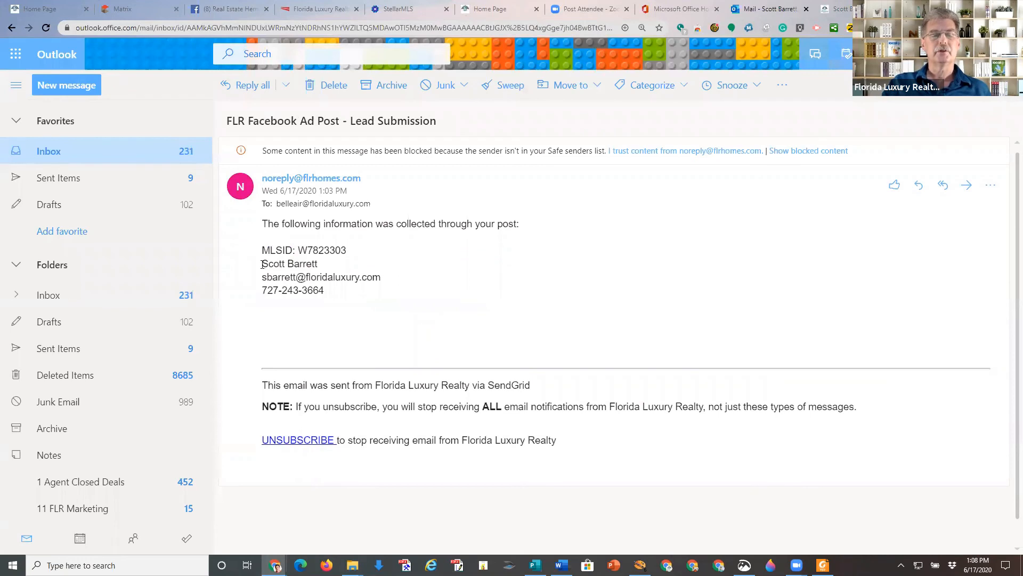
drag(325, 267, 246, 264)
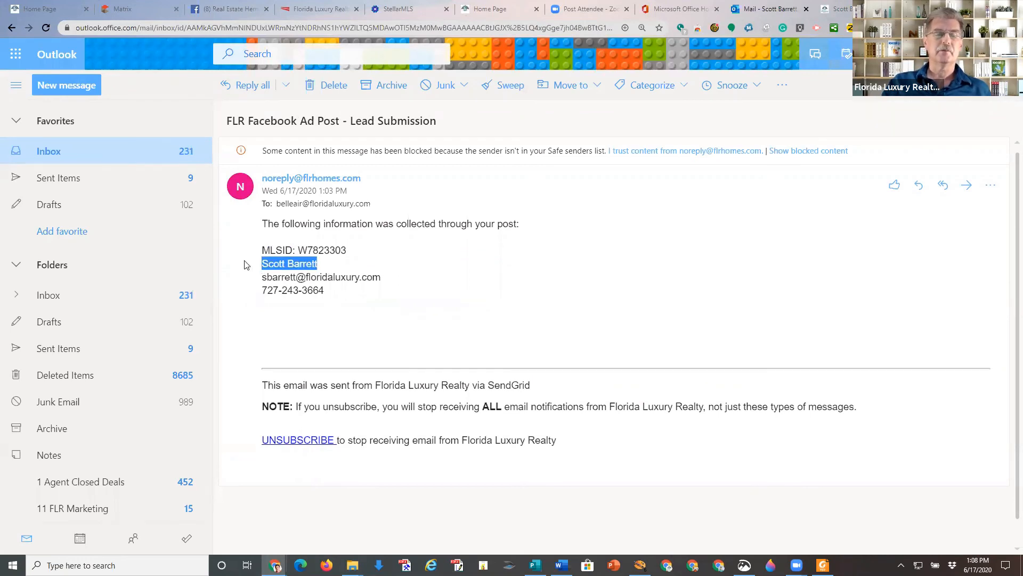
drag(381, 277, 262, 281)
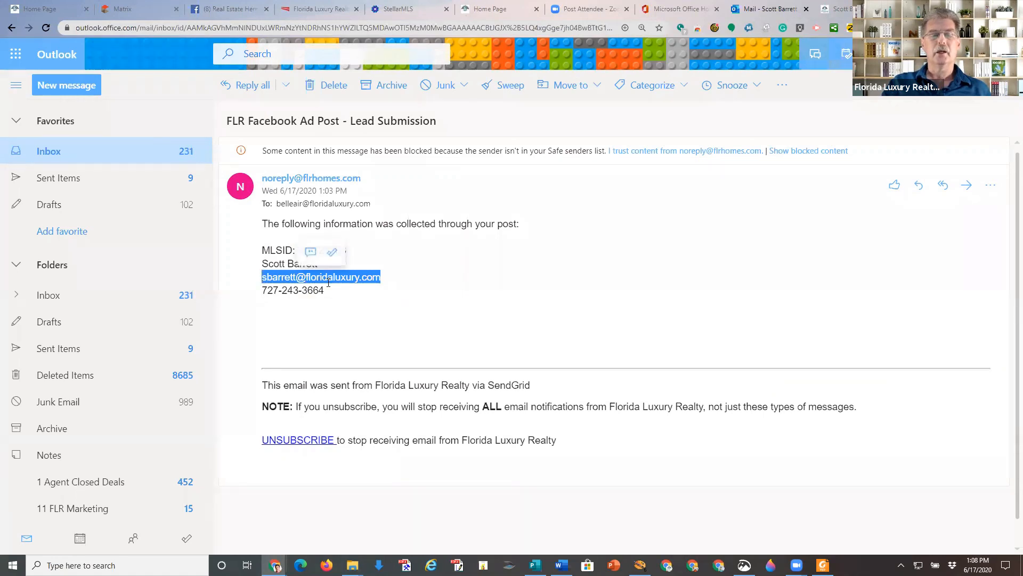
drag(326, 292, 249, 293)
click(560, 250)
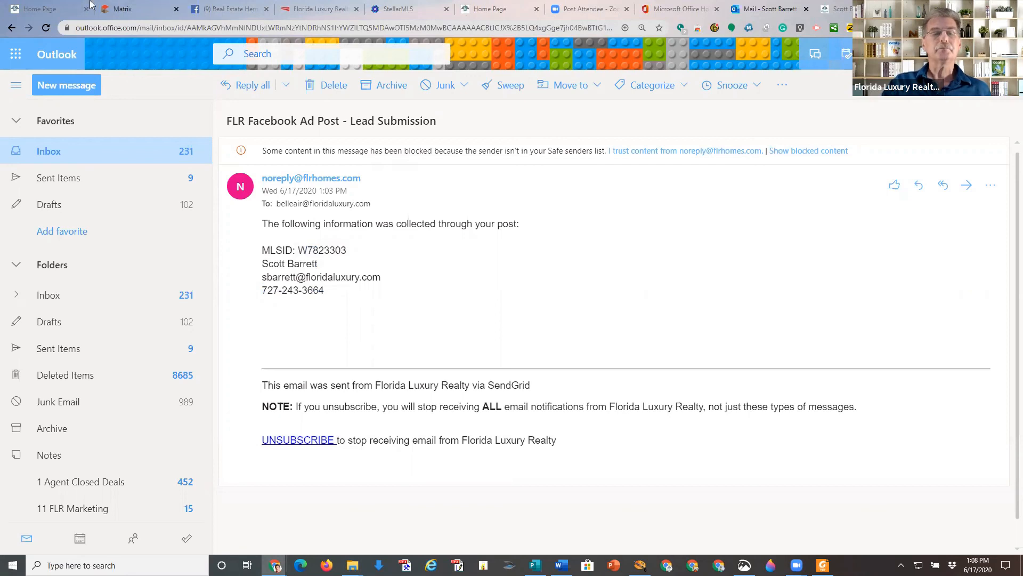
click(46, 6)
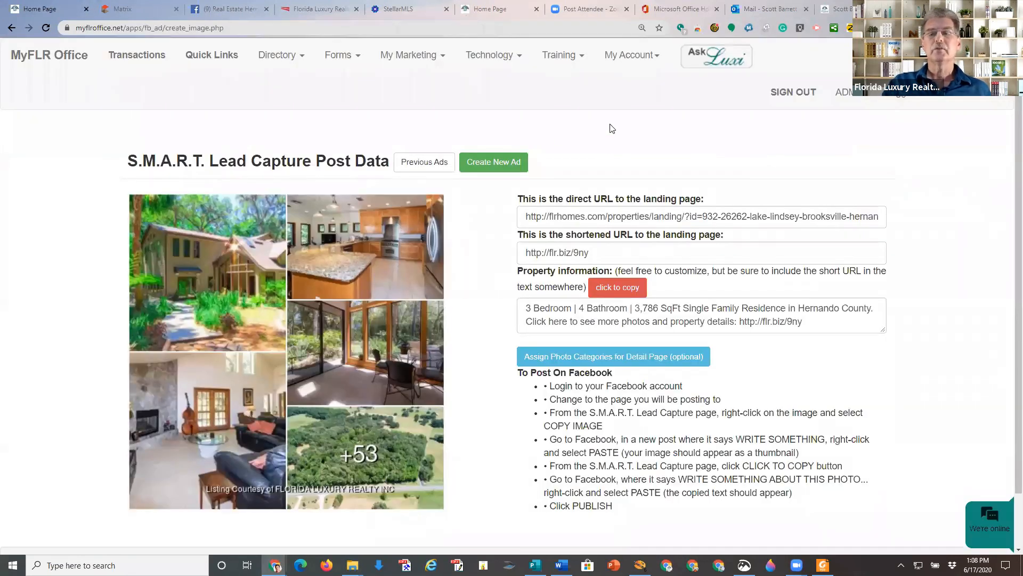